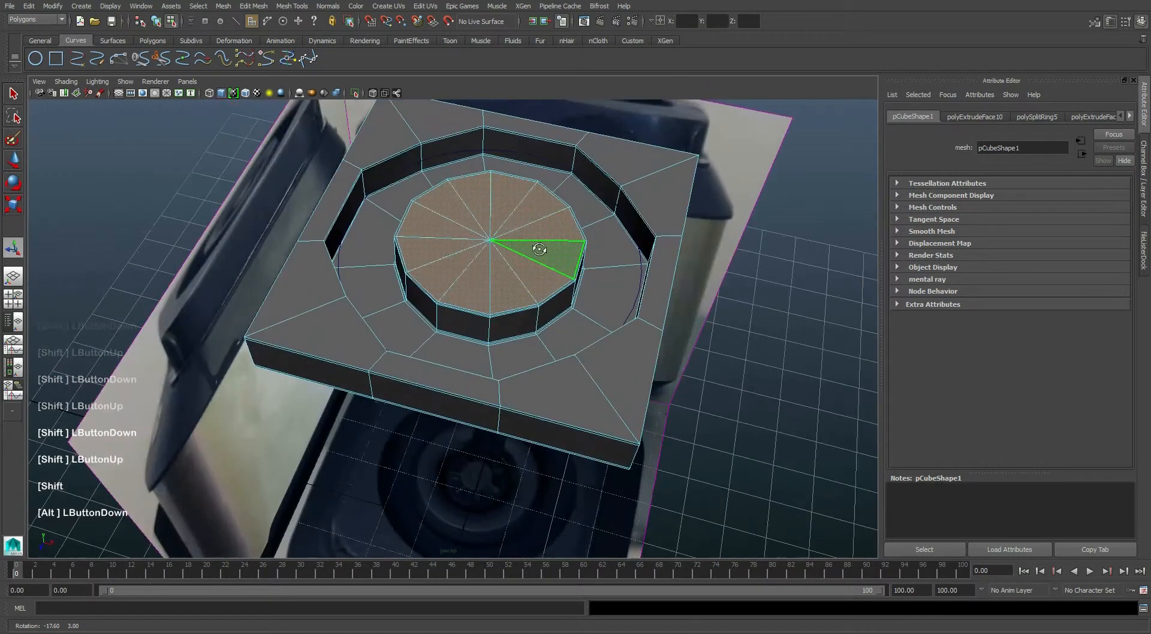
In the top view, raise the lambert1 material's transparency until the reference image shows through the mesh.
{"action": "middle_click_drag", "start_coordinate": [540, 252], "coordinate": [537, 289], "text": "alt"}
{"action": "left_click_drag", "start_coordinate": [537, 289], "coordinate": [523, 282], "text": "alt"}
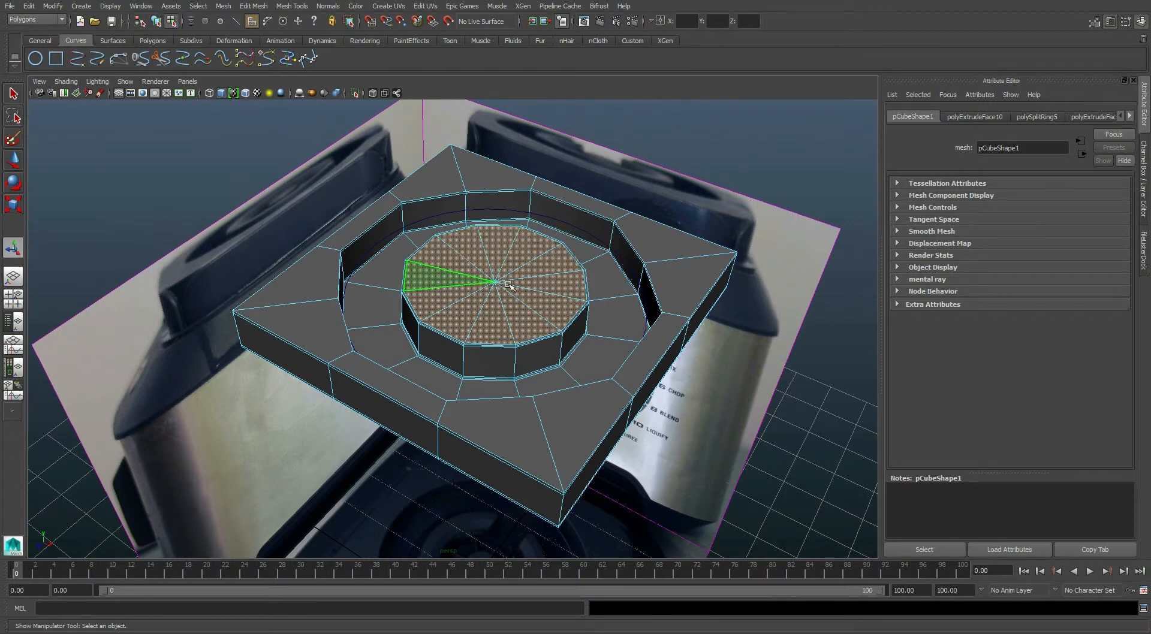
{"action": "left_click_drag", "start_coordinate": [514, 293], "coordinate": [473, 331], "text": "alt"}
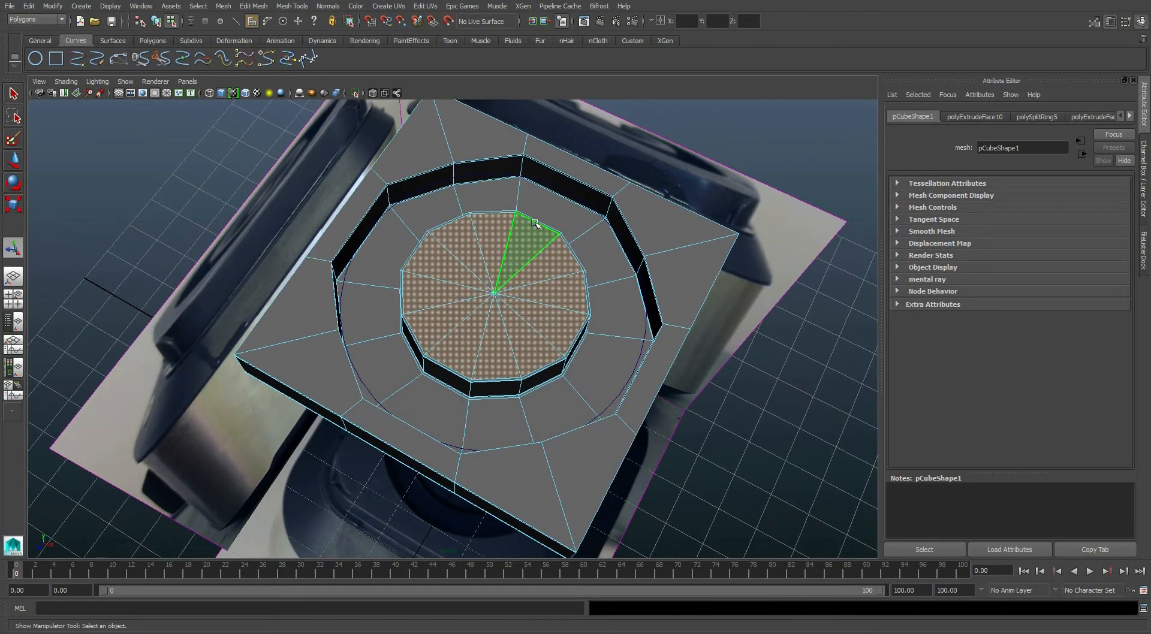
{"action": "key", "text": "space"}
{"action": "key", "text": "space"}
{"action": "middle_click_drag", "start_coordinate": [432, 239], "coordinate": [480, 258], "text": "alt"}
{"action": "right_click_drag", "start_coordinate": [476, 238], "coordinate": [496, 462]}
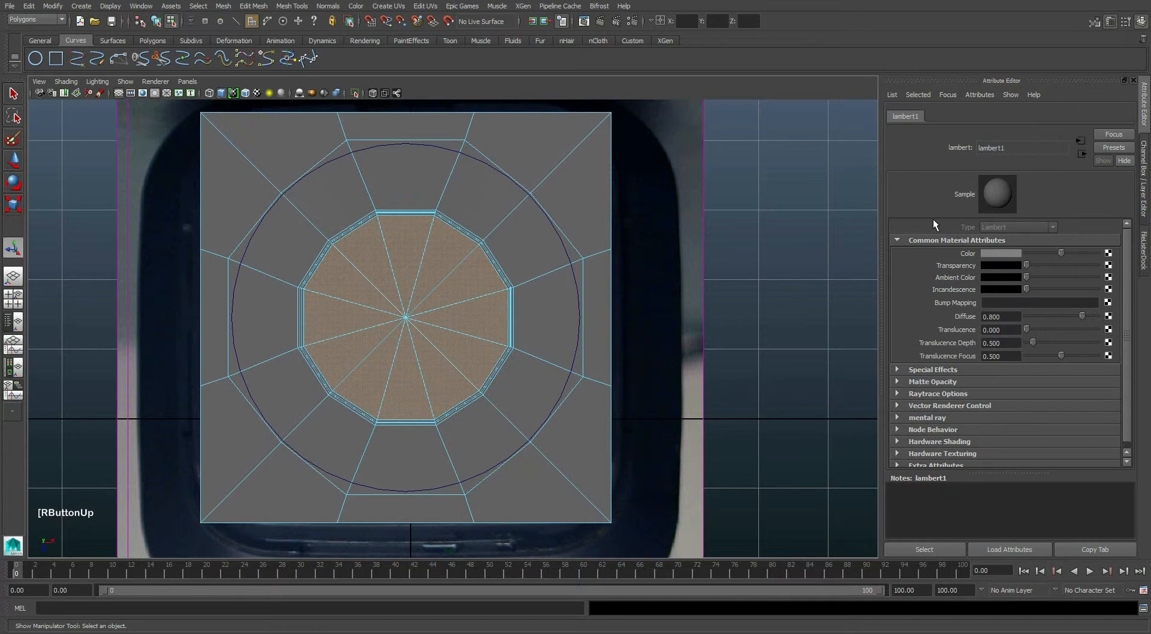
{"action": "left_click_drag", "start_coordinate": [1070, 266], "coordinate": [1071, 265]}
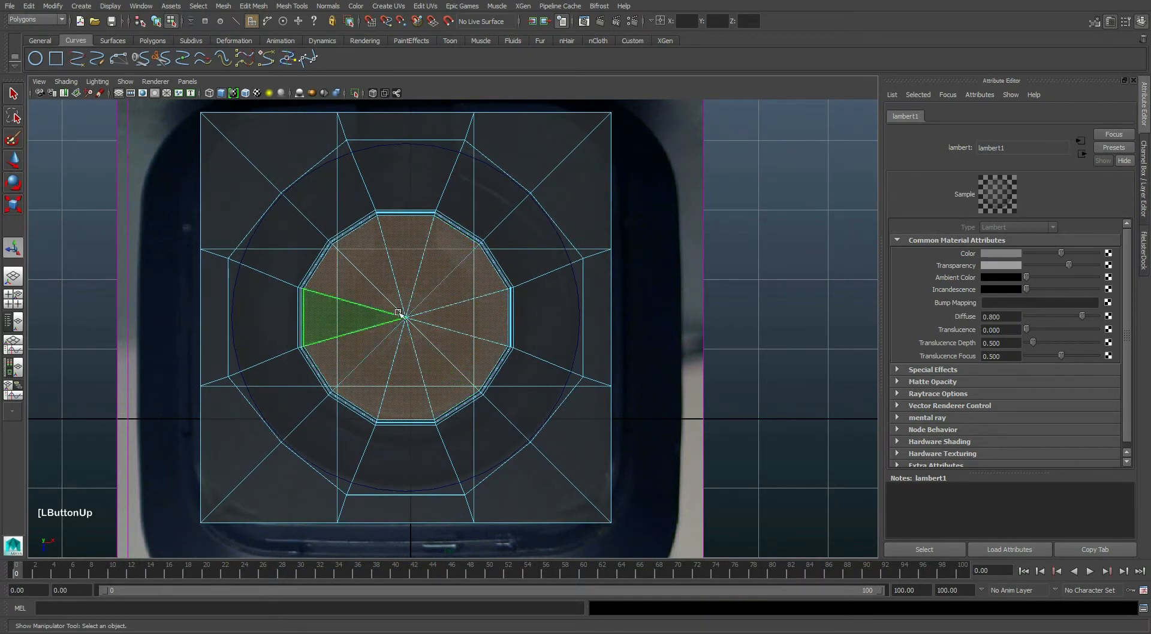
Extrude the selected cap faces of the central cylinder and scale them uniformly inward to form a flat ring.
{"action": "left_click_drag", "start_coordinate": [254, 6], "coordinate": [345, 309]}
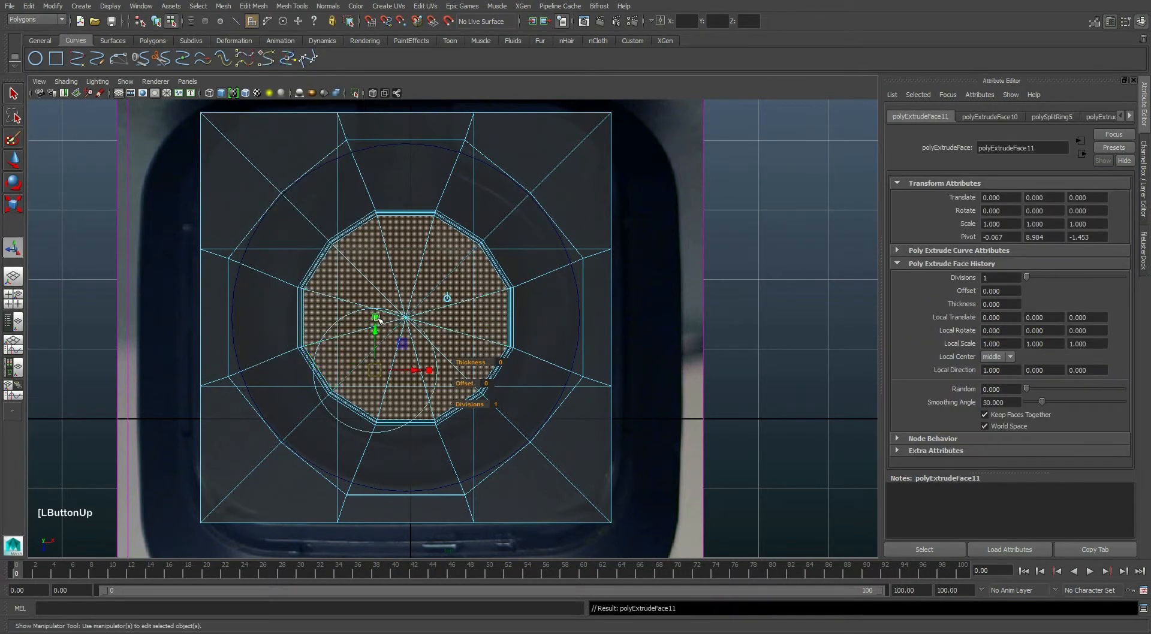
{"action": "key", "text": "r"}
{"action": "left_click_drag", "start_coordinate": [408, 318], "coordinate": [365, 442]}
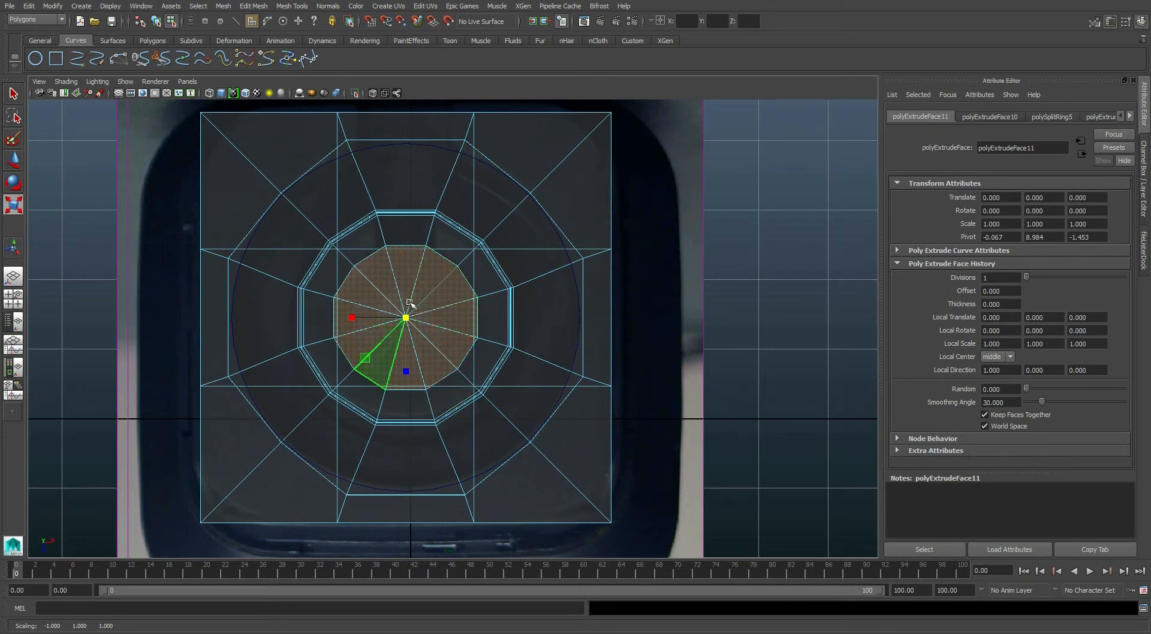
In the perspective view, extrude the inner cap faces and push them down to a local Z translate of about -0.596.
{"action": "key", "text": "space"}
{"action": "key", "text": "space"}
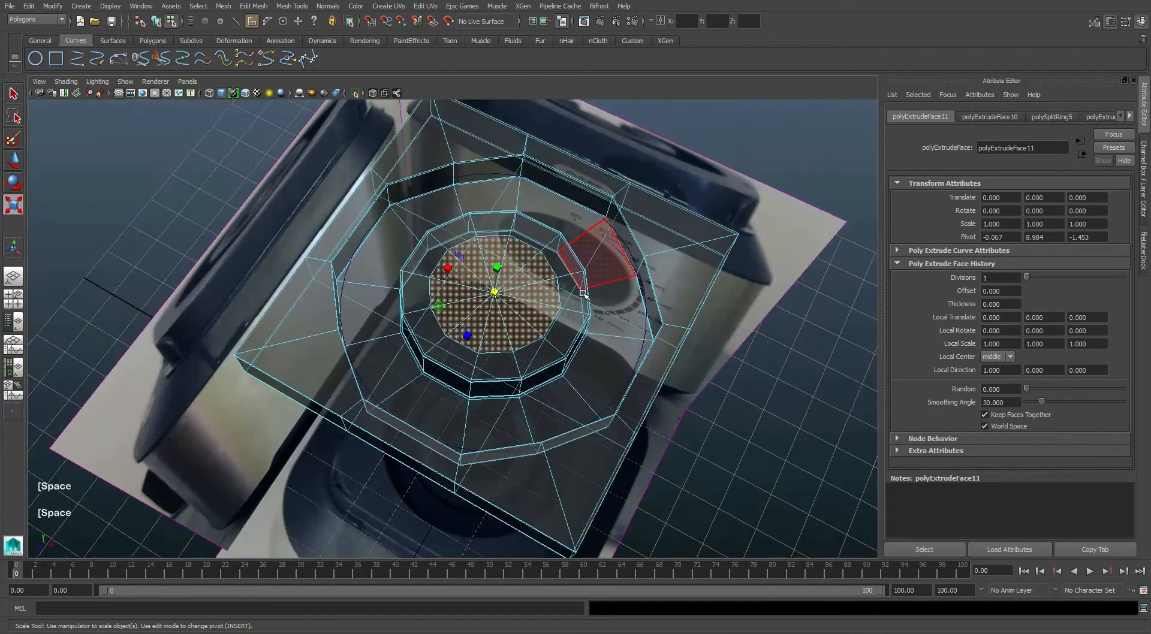
{"action": "middle_click_drag", "start_coordinate": [492, 264], "coordinate": [504, 257], "text": "alt"}
{"action": "left_click_drag", "start_coordinate": [503, 258], "coordinate": [516, 237], "text": "alt"}
{"action": "scroll", "coordinate": [516, 237], "scroll_direction": "up", "scroll_amount": 3}
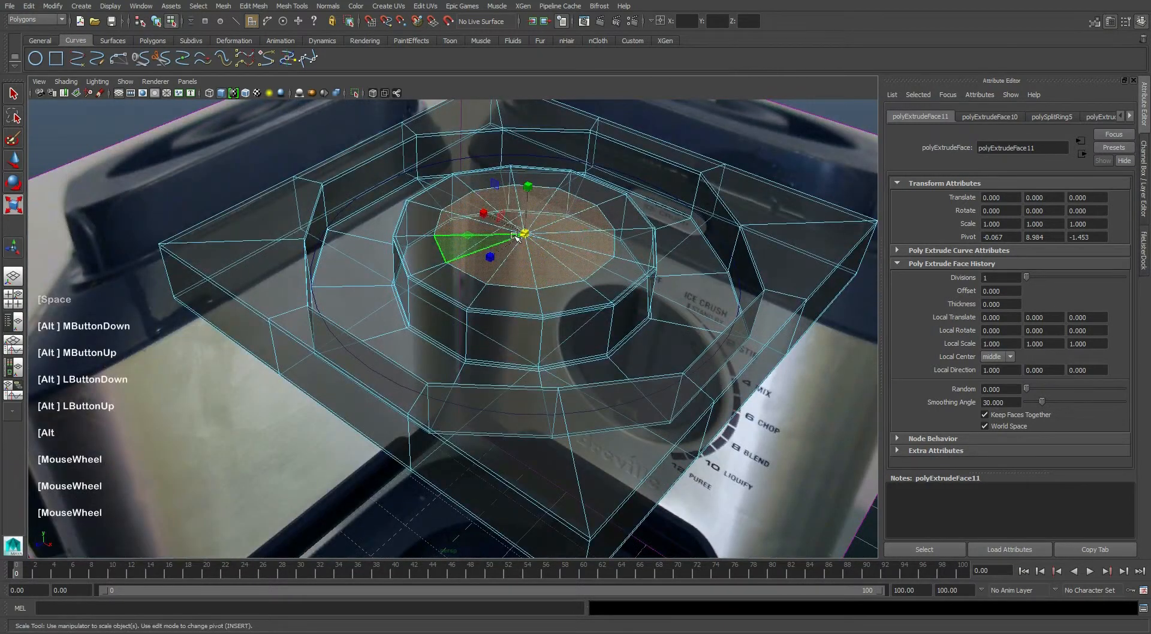
{"action": "scroll", "coordinate": [515, 236], "scroll_direction": "up", "scroll_amount": 1}
{"action": "middle_click_drag", "start_coordinate": [515, 236], "coordinate": [525, 226], "text": "alt"}
{"action": "key", "text": "alt+e"}
{"action": "left_click_drag", "start_coordinate": [435, 239], "coordinate": [440, 310]}
In the side view, lower the extruded recess floor to a local Z translate of -0.664.
{"action": "key", "text": "space"}
{"action": "key", "text": "space"}
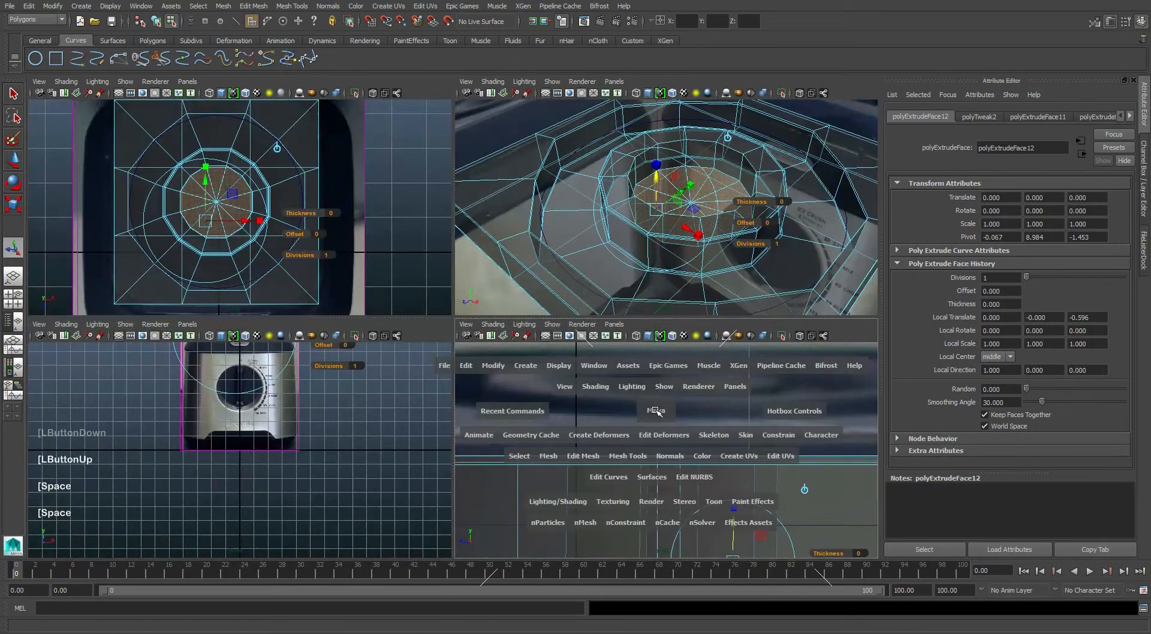
{"action": "middle_click_drag", "start_coordinate": [657, 411], "coordinate": [493, 347], "text": "alt"}
{"action": "scroll", "coordinate": [493, 347], "scroll_direction": "up", "scroll_amount": 11}
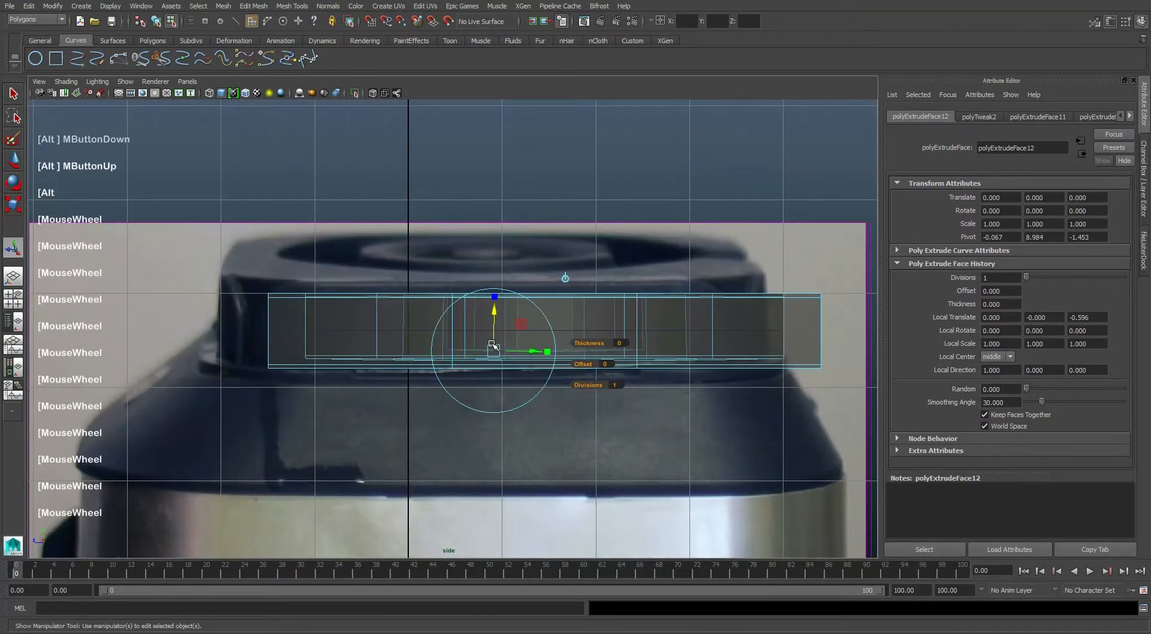
{"action": "scroll", "coordinate": [493, 346], "scroll_direction": "up", "scroll_amount": 3}
{"action": "scroll", "coordinate": [494, 352], "scroll_direction": "up", "scroll_amount": 2}
{"action": "mouse_move", "coordinate": [528, 358]}
{"action": "left_mouse_down"}
{"action": "mouse_move", "coordinate": [527, 339]}
{"action": "mouse_move", "coordinate": [531, 363]}
{"action": "left_mouse_up"}
Extrude the recess floor faces again and shrink them slightly, with a local scale of 0.950, 0.950, 0.900.
{"action": "key", "text": "space"}
{"action": "key", "text": "space"}
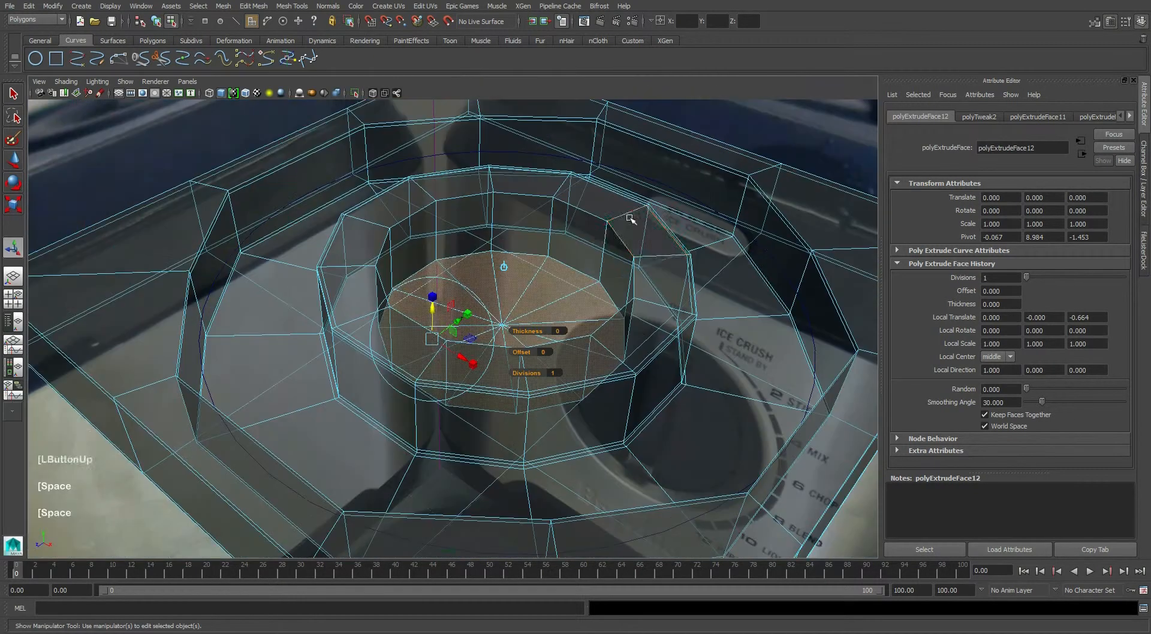
{"action": "mouse_move", "coordinate": [618, 228]}
{"action": "middle_mouse_down", "text": "alt"}
{"action": "mouse_move", "coordinate": [606, 236]}
{"action": "mouse_move", "coordinate": [622, 246]}
{"action": "middle_mouse_up", "text": "alt"}
{"action": "left_click_drag", "start_coordinate": [622, 245], "coordinate": [485, 347], "text": "alt"}
{"action": "scroll", "coordinate": [504, 324], "scroll_direction": "up", "scroll_amount": 3}
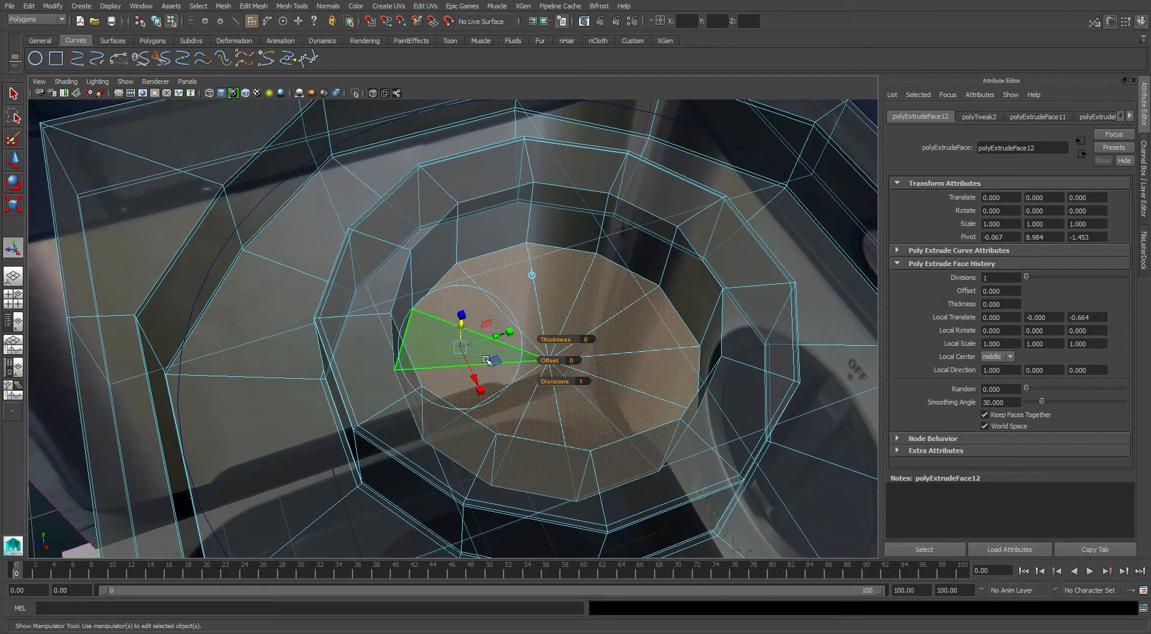
{"action": "key", "text": "g"}
{"action": "left_click", "coordinate": [460, 317]}
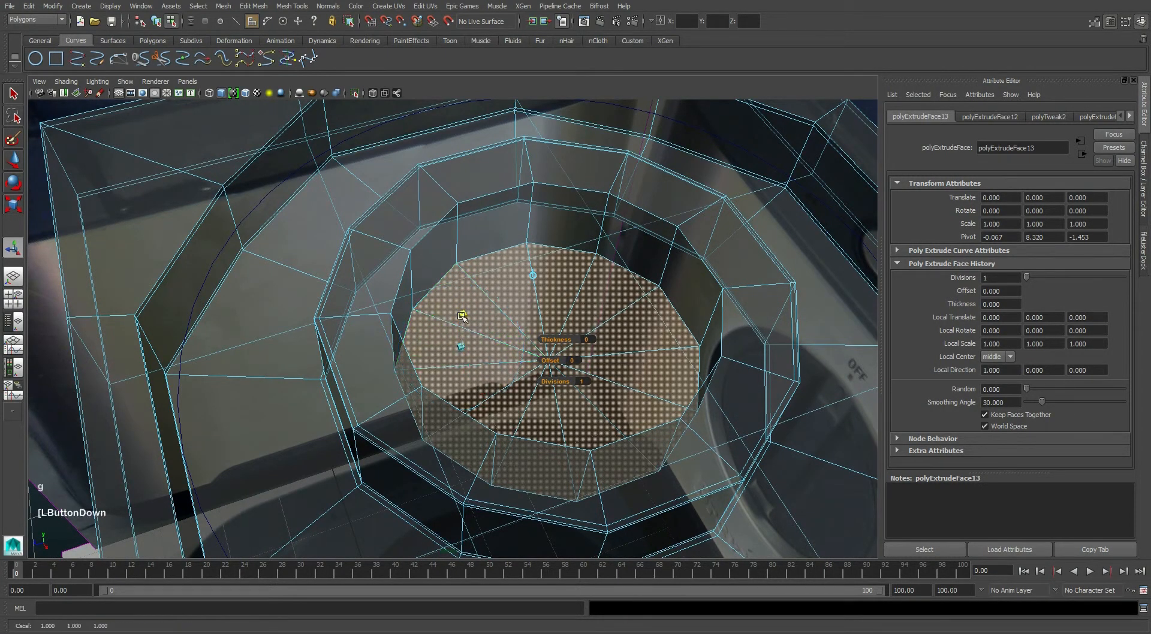
{"action": "left_click_drag", "start_coordinate": [461, 349], "coordinate": [460, 349]}
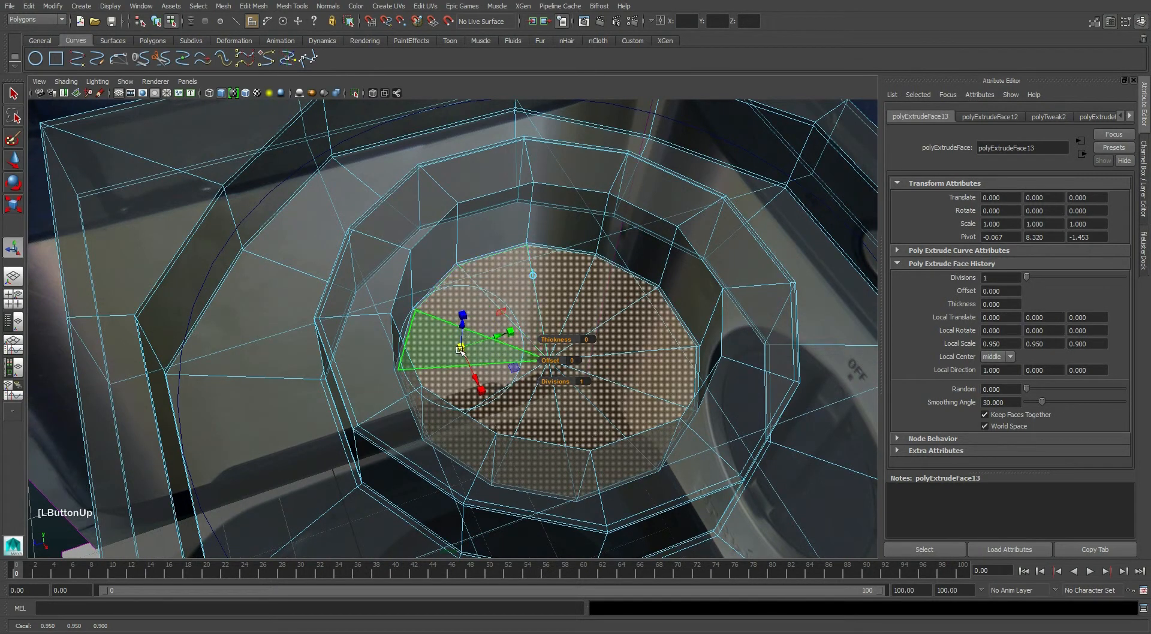
Extrude the recess floor faces once more and scale them uniformly inward to a small central disc.
{"action": "left_click_drag", "start_coordinate": [486, 265], "coordinate": [472, 352], "text": "alt"}
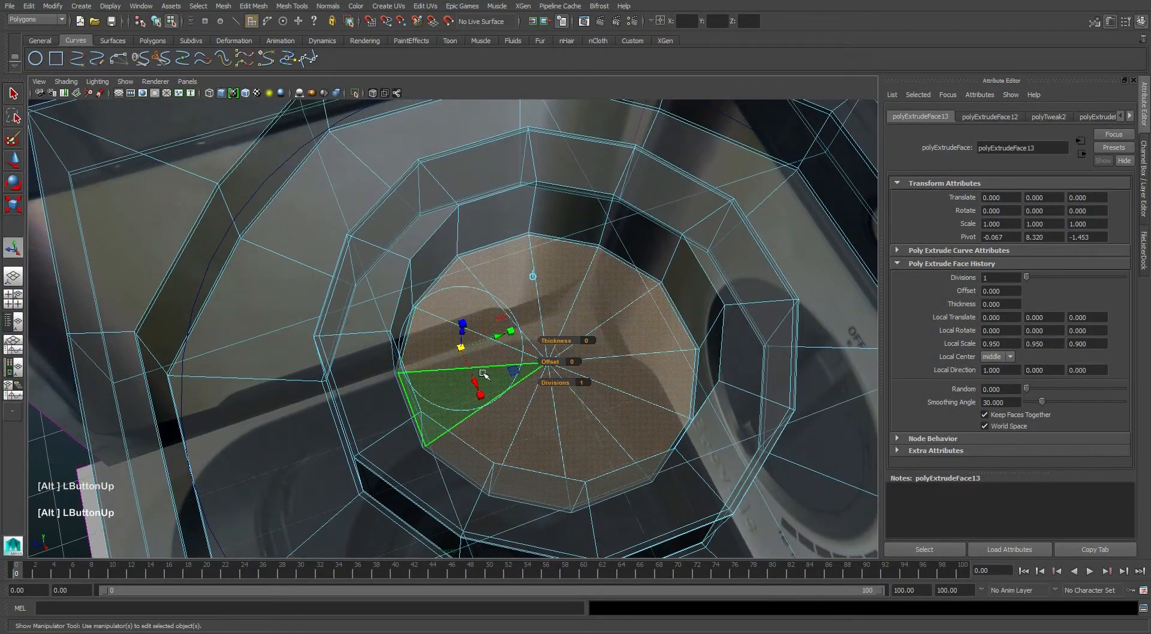
{"action": "key", "text": "g"}
{"action": "key", "text": "r"}
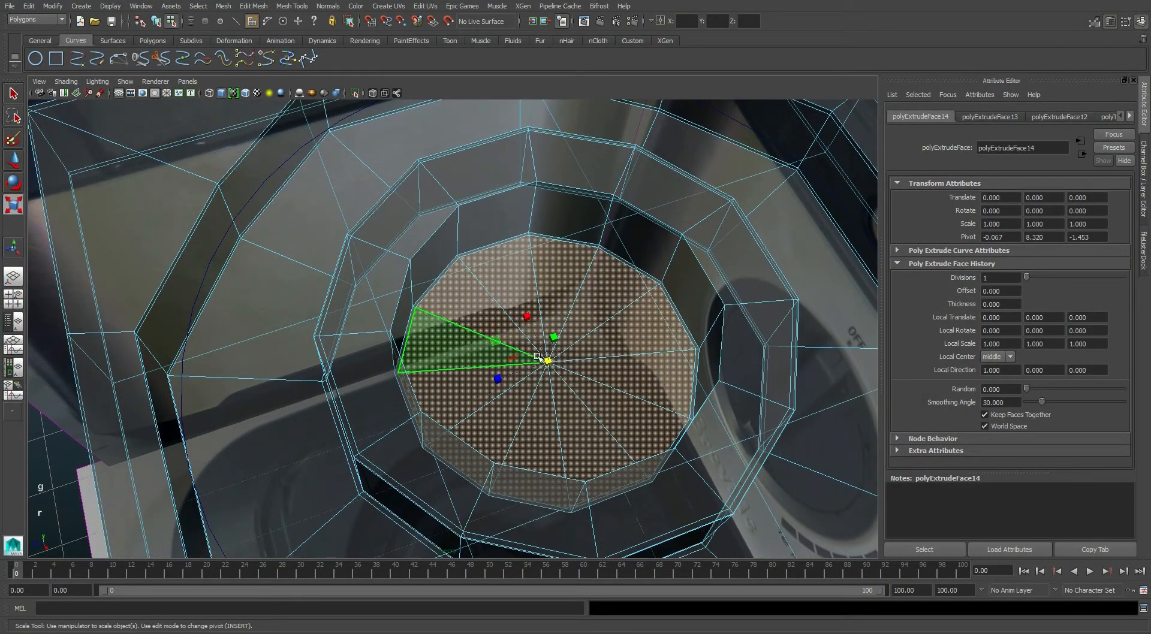
{"action": "left_click_drag", "start_coordinate": [548, 361], "coordinate": [419, 556]}
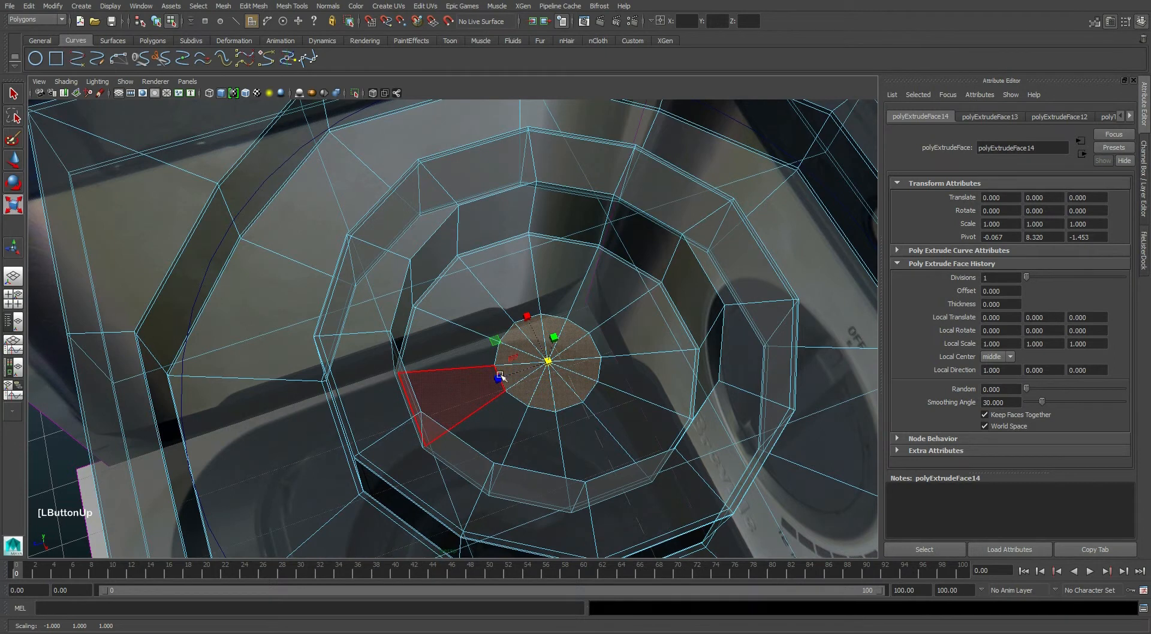
Preview the mesh smoothed, show it with its cage, and examine the rim edges of the central ring.
{"action": "key", "text": "3"}
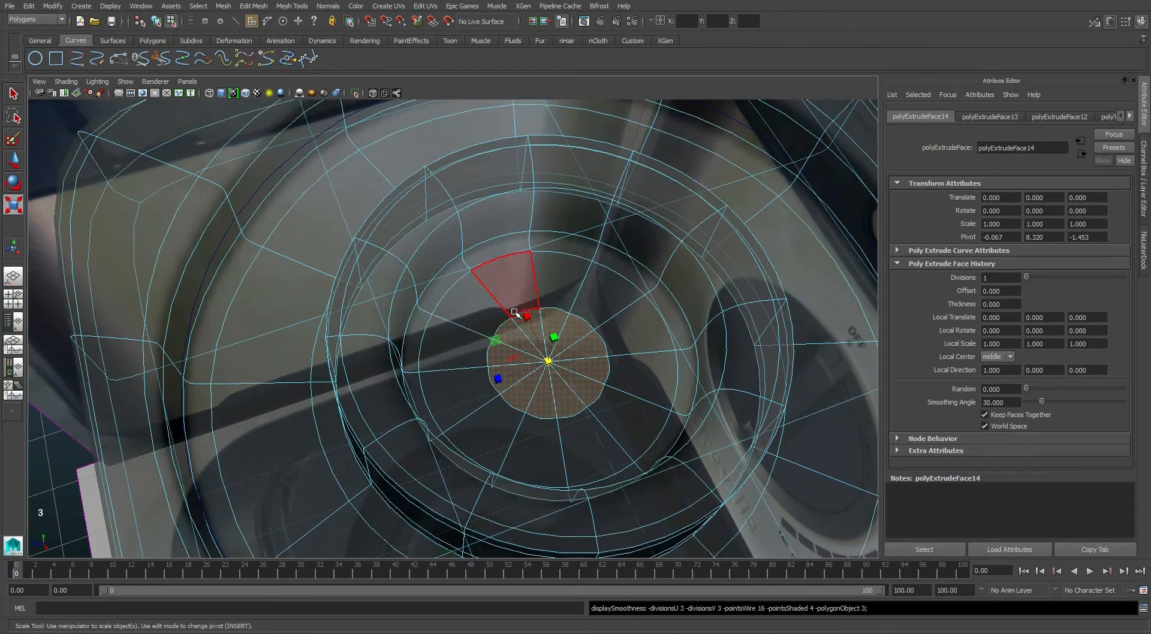
{"action": "middle_click_drag", "start_coordinate": [507, 308], "coordinate": [491, 373], "text": "alt"}
{"action": "left_click_drag", "start_coordinate": [490, 373], "coordinate": [658, 265], "text": "alt"}
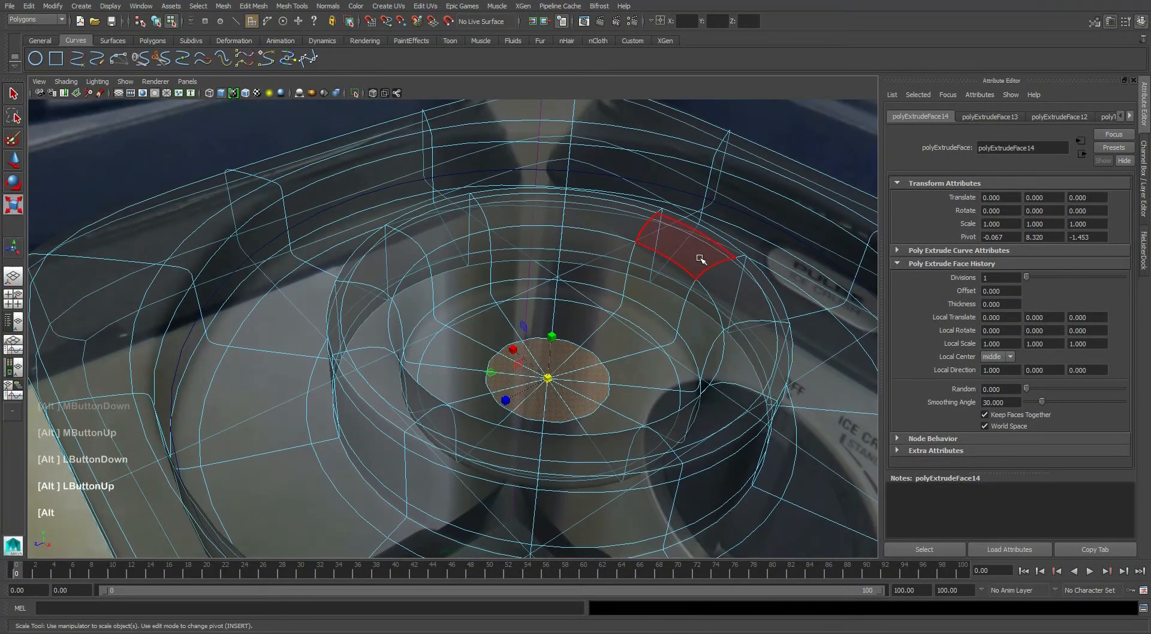
{"action": "middle_click_drag", "start_coordinate": [640, 289], "coordinate": [601, 330], "text": "alt"}
{"action": "mouse_move", "coordinate": [601, 330]}
{"action": "left_mouse_down", "text": "alt"}
{"action": "mouse_move", "coordinate": [575, 329]}
{"action": "mouse_move", "coordinate": [611, 336]}
{"action": "left_mouse_up", "text": "alt"}
{"action": "key", "text": "2"}
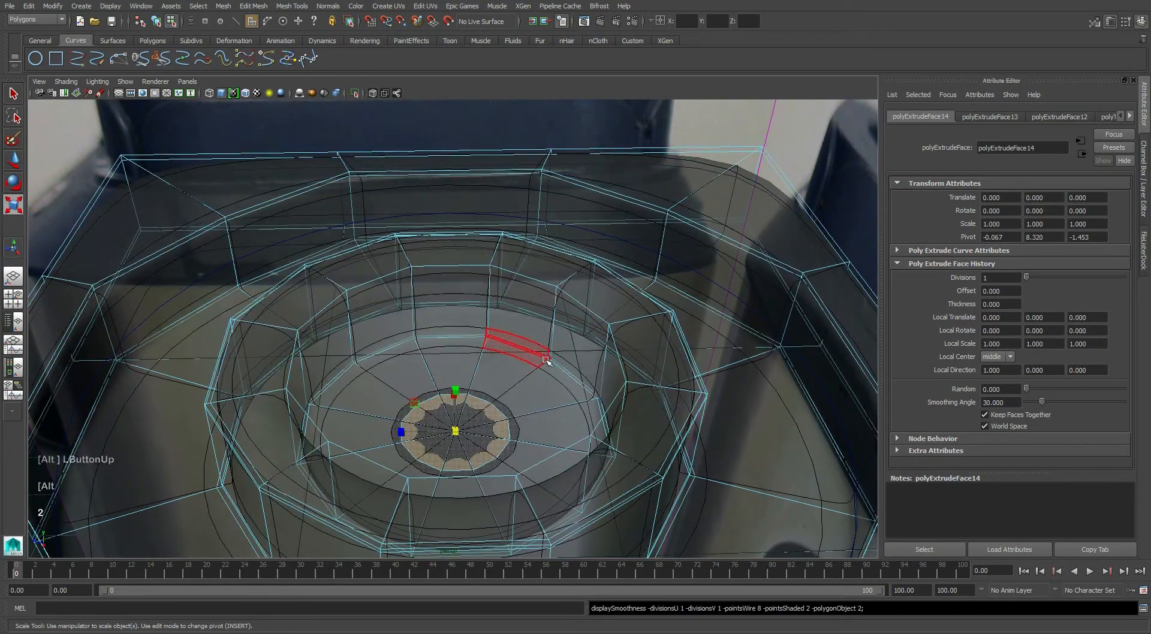
{"action": "middle_click_drag", "start_coordinate": [547, 362], "coordinate": [545, 375], "text": "alt"}
{"action": "left_click_drag", "start_coordinate": [545, 375], "coordinate": [578, 334], "text": "alt"}
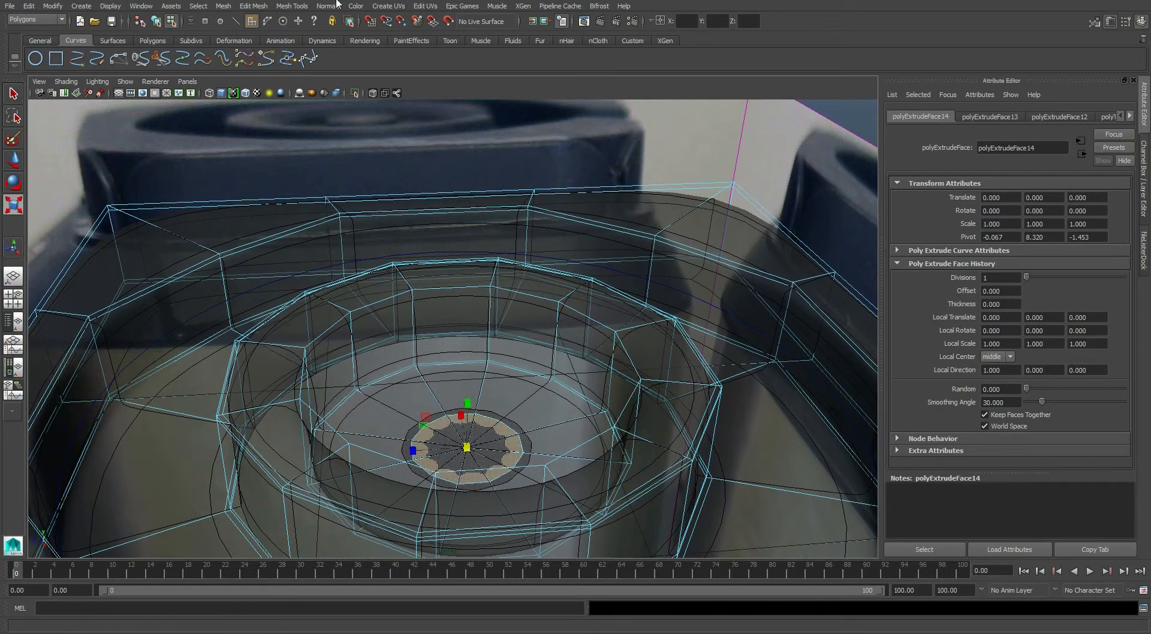
Insert two edge loops close to the central ring's inner rim, one on the top face and one on the inner wall.
{"action": "left_click", "coordinate": [254, 6]}
{"action": "mouse_move", "coordinate": [292, 6]}
{"action": "left_click", "coordinate": [390, 141]}
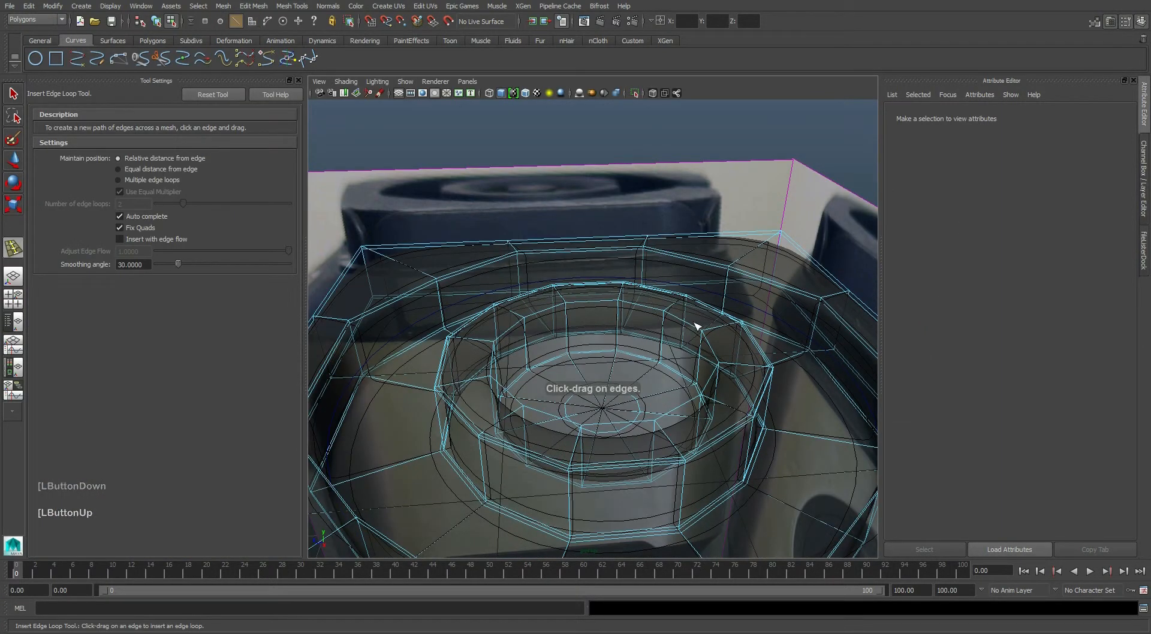
{"action": "middle_click_drag", "start_coordinate": [681, 341], "coordinate": [706, 336], "text": "alt"}
{"action": "scroll", "coordinate": [642, 329], "scroll_direction": "up", "scroll_amount": 3}
{"action": "left_click_drag", "start_coordinate": [727, 352], "coordinate": [732, 354]}
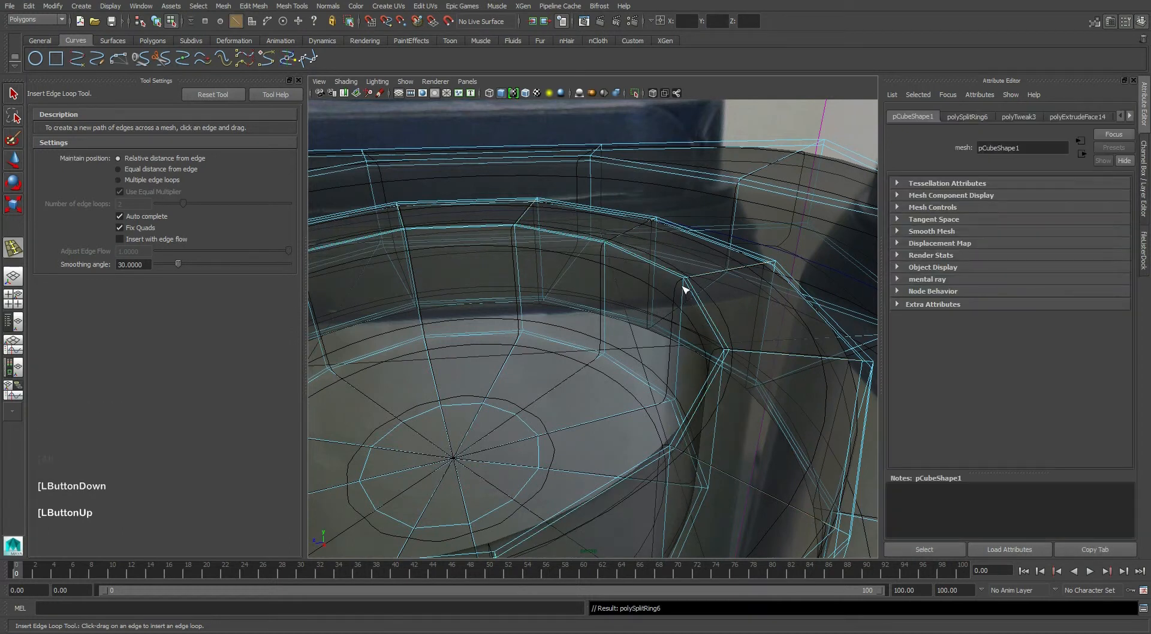
{"action": "left_click_drag", "start_coordinate": [685, 286], "coordinate": [685, 286]}
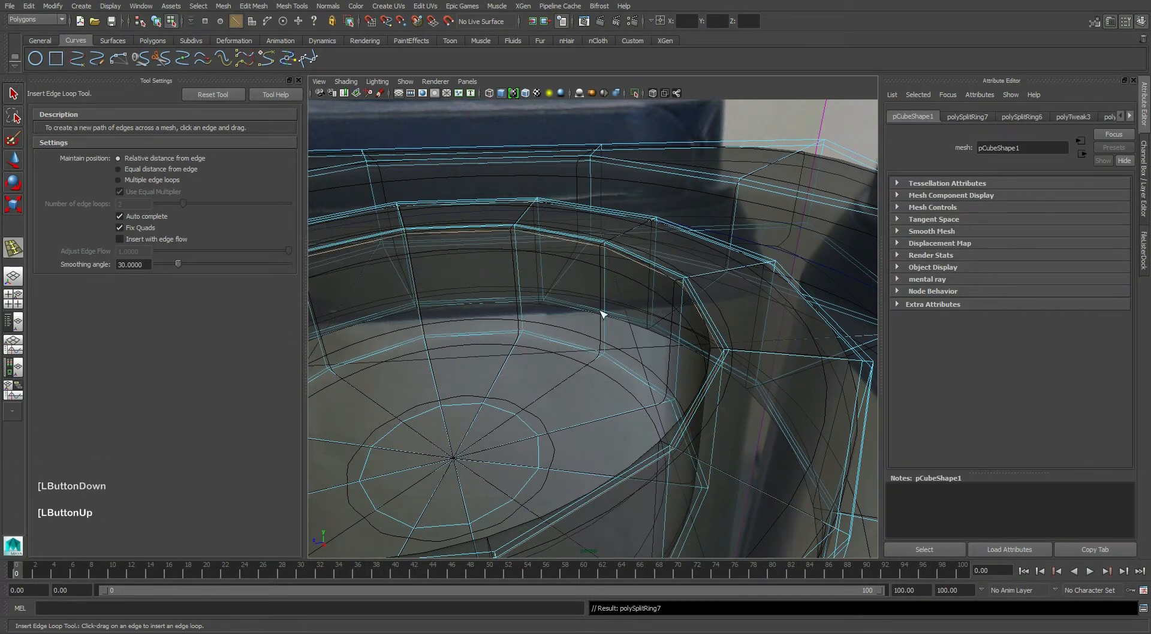
Leave the edge loop tool, select the whole mesh in object mode and display it as a smooth preview.
{"action": "middle_click_drag", "start_coordinate": [599, 314], "coordinate": [691, 314], "text": "alt"}
{"action": "scroll", "coordinate": [691, 314], "scroll_direction": "down", "scroll_amount": 3}
{"action": "key", "text": "w"}
{"action": "right_click", "coordinate": [685, 332]}
{"action": "right_click_drag", "start_coordinate": [685, 331], "coordinate": [684, 394]}
{"action": "key", "text": "3"}
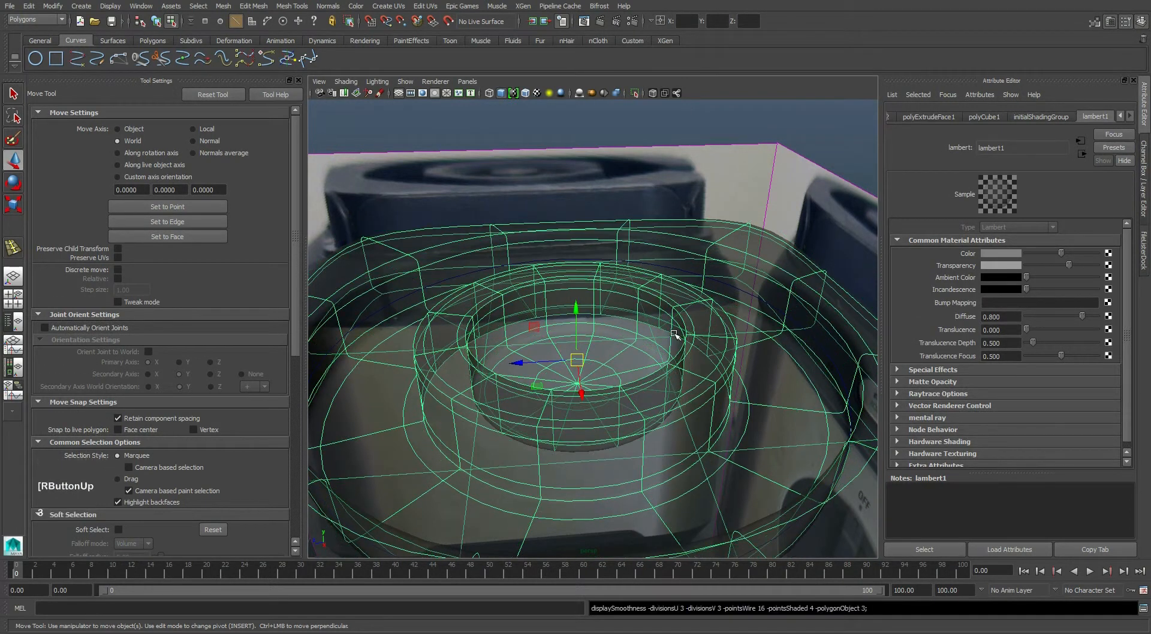
Close the tool settings and reduce the lambert1 material's transparency to zero so the mesh is opaque.
{"action": "left_click", "coordinate": [298, 81]}
{"action": "middle_click_drag", "start_coordinate": [436, 315], "coordinate": [562, 336], "text": "alt"}
{"action": "scroll", "coordinate": [515, 299], "scroll_direction": "up", "scroll_amount": 2}
{"action": "key", "text": "ctrl+a"}
{"action": "left_click_drag", "start_coordinate": [562, 337], "coordinate": [708, 302], "text": "alt"}
{"action": "right_click_drag", "start_coordinate": [707, 303], "coordinate": [701, 525]}
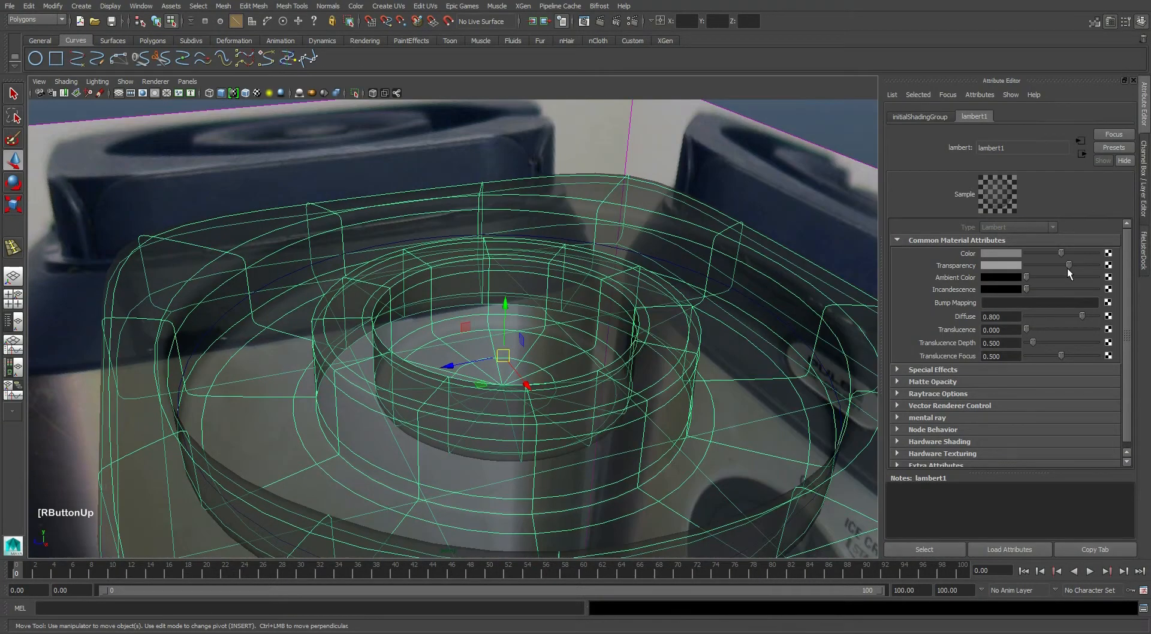
{"action": "left_click_drag", "start_coordinate": [1069, 266], "coordinate": [922, 269]}
{"action": "middle_click_drag", "start_coordinate": [671, 313], "coordinate": [681, 303], "text": "alt"}
{"action": "scroll", "coordinate": [670, 303], "scroll_direction": "down", "scroll_amount": 2}
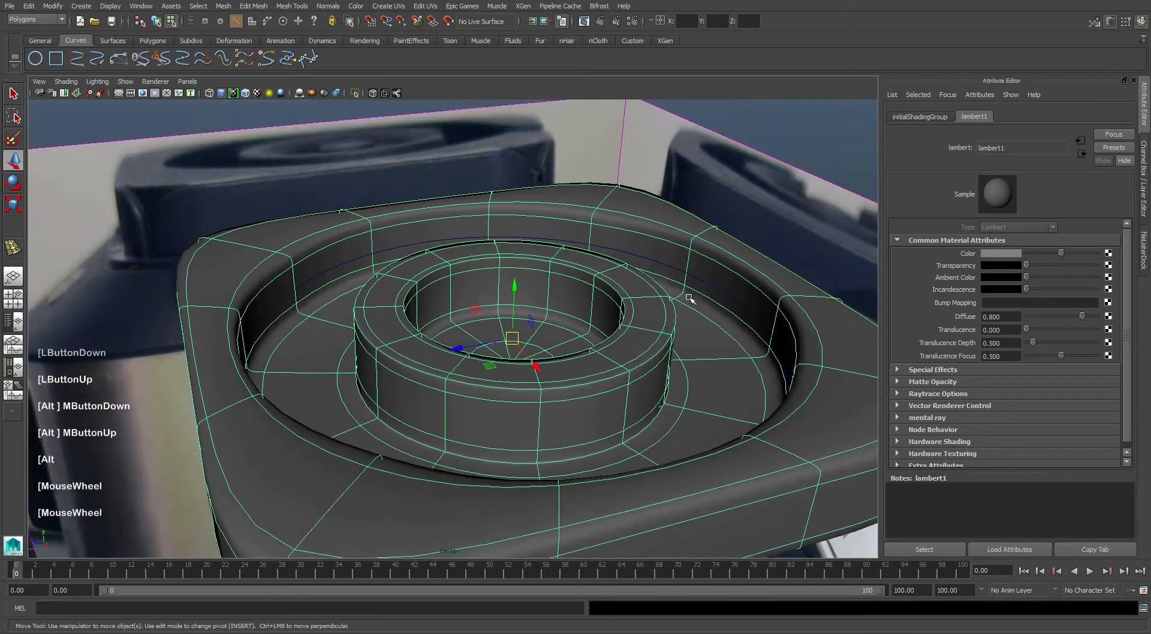
Deselect the mesh and examine the smoothed shape and its edges from several angles against the blender reference images.
{"action": "left_click", "coordinate": [759, 104]}
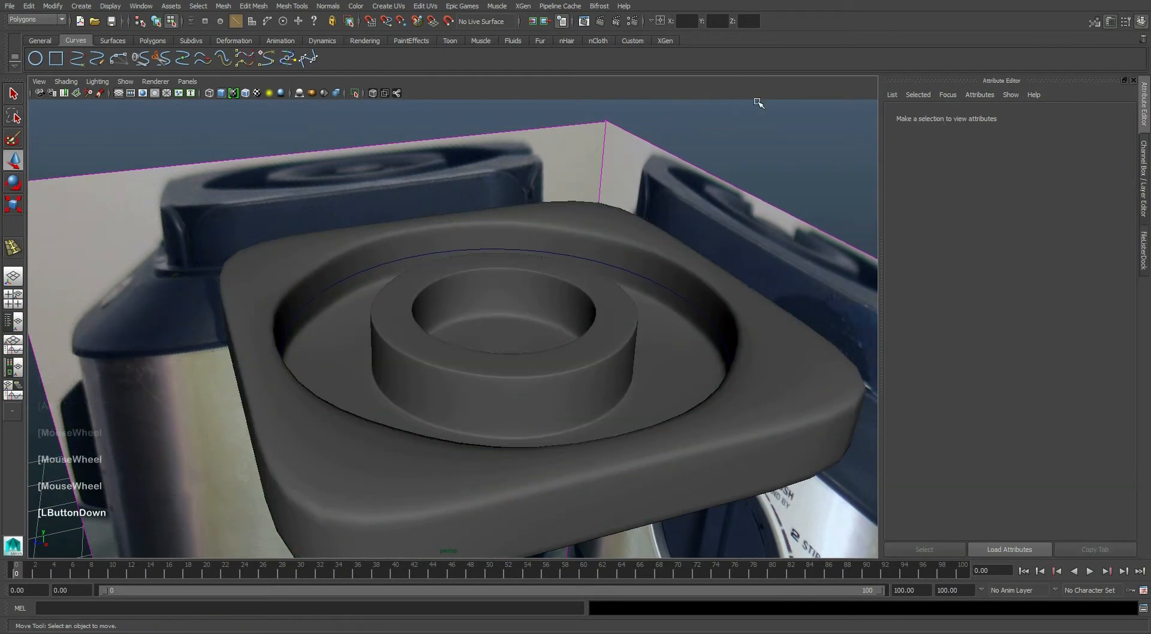
{"action": "middle_click_drag", "start_coordinate": [645, 270], "coordinate": [654, 264], "text": "alt"}
{"action": "left_click_drag", "start_coordinate": [654, 264], "coordinate": [627, 253], "text": "alt"}
{"action": "scroll", "coordinate": [694, 267], "scroll_direction": "down", "scroll_amount": 3}
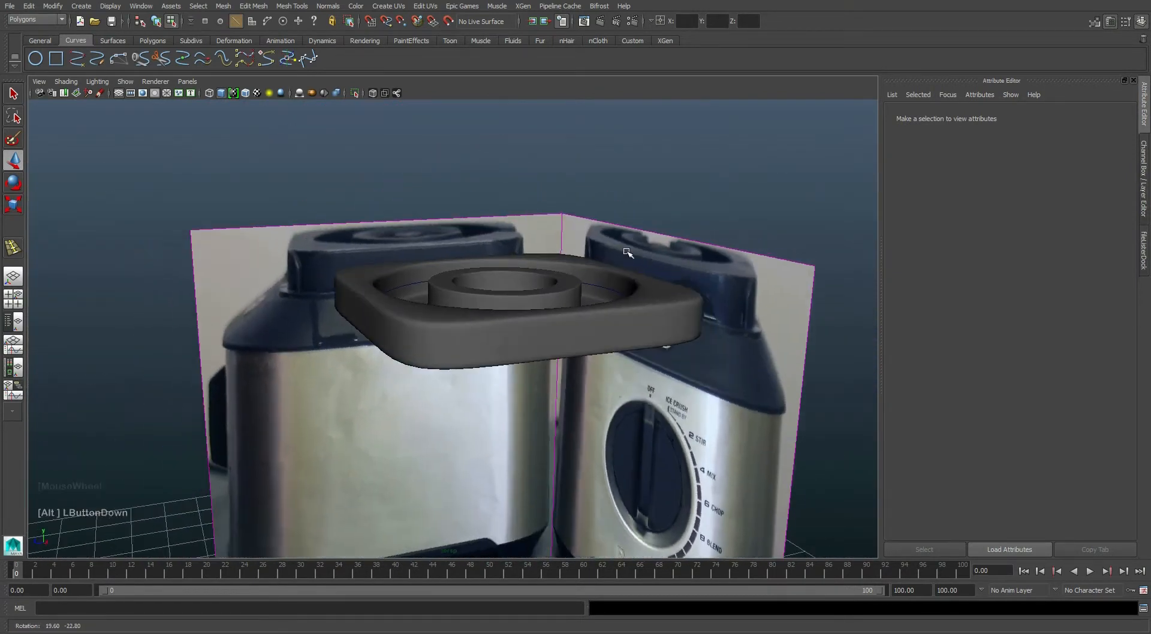
{"action": "middle_click_drag", "start_coordinate": [557, 310], "coordinate": [555, 320], "text": "alt"}
{"action": "left_click_drag", "start_coordinate": [555, 321], "coordinate": [539, 360], "text": "alt"}
{"action": "left_click", "coordinate": [491, 325]}
{"action": "middle_click_drag", "start_coordinate": [539, 359], "coordinate": [529, 386], "text": "alt"}
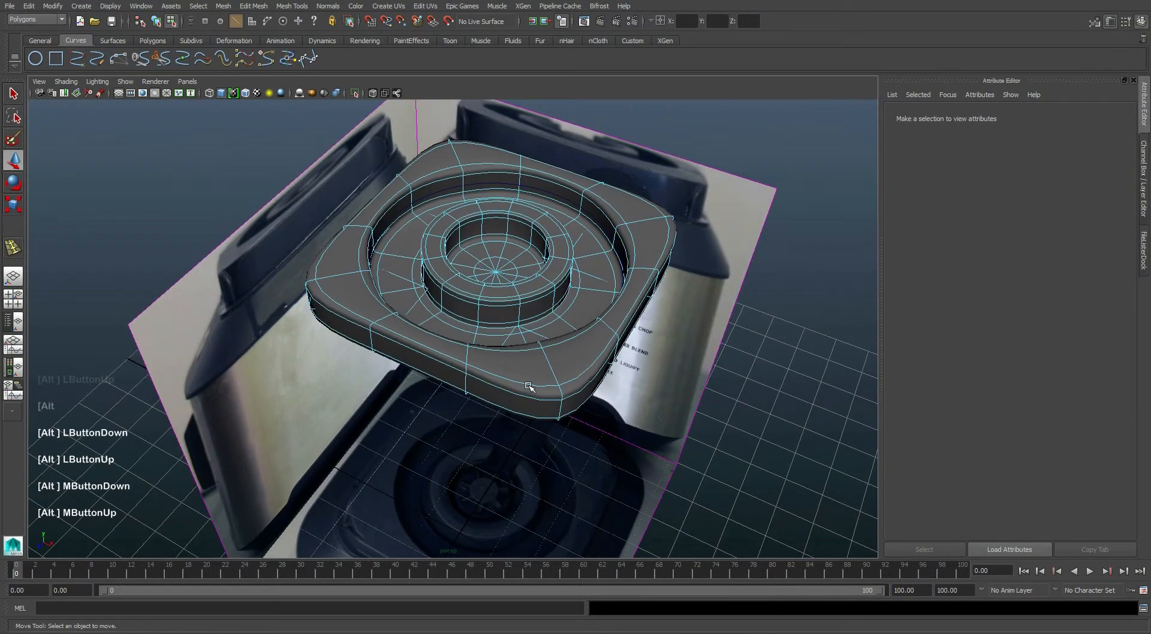
{"action": "scroll", "coordinate": [534, 492], "scroll_direction": "up", "scroll_amount": 2}
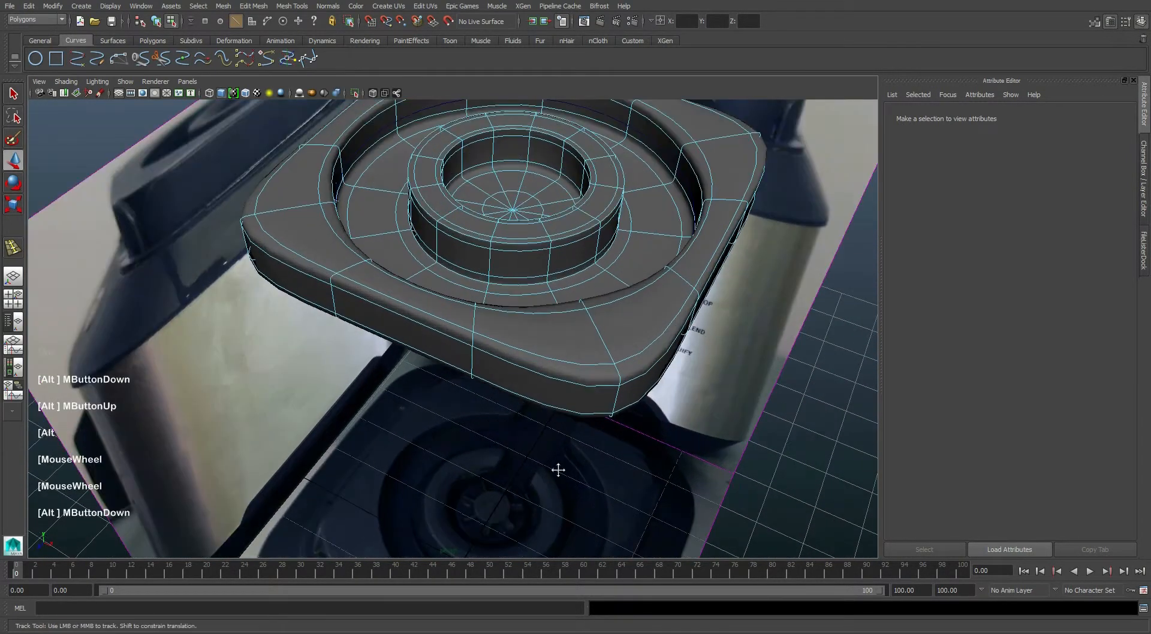
{"action": "middle_click_drag", "start_coordinate": [558, 481], "coordinate": [547, 488], "text": "alt"}
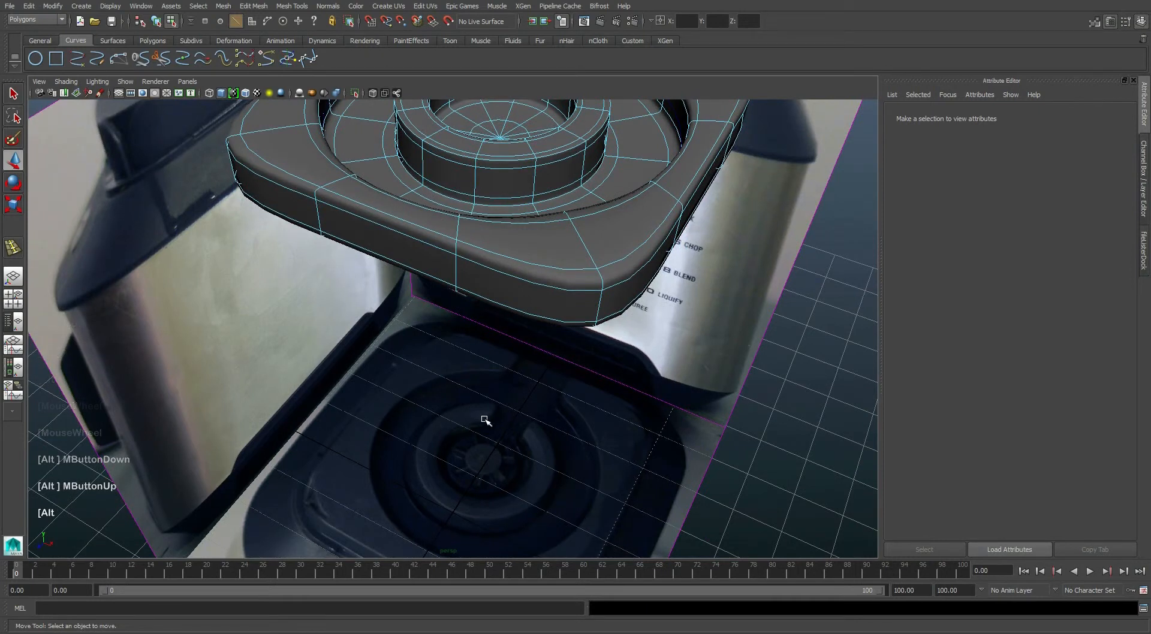
Insert an edge loop around the middle of the central ring's top face and return to the Move tool.
{"action": "middle_click_drag", "start_coordinate": [496, 329], "coordinate": [483, 435], "text": "alt"}
{"action": "scroll", "coordinate": [595, 239], "scroll_direction": "up", "scroll_amount": 4}
{"action": "middle_click_drag", "start_coordinate": [548, 288], "coordinate": [568, 250], "text": "alt"}
{"action": "scroll", "coordinate": [569, 251], "scroll_direction": "up", "scroll_amount": 2}
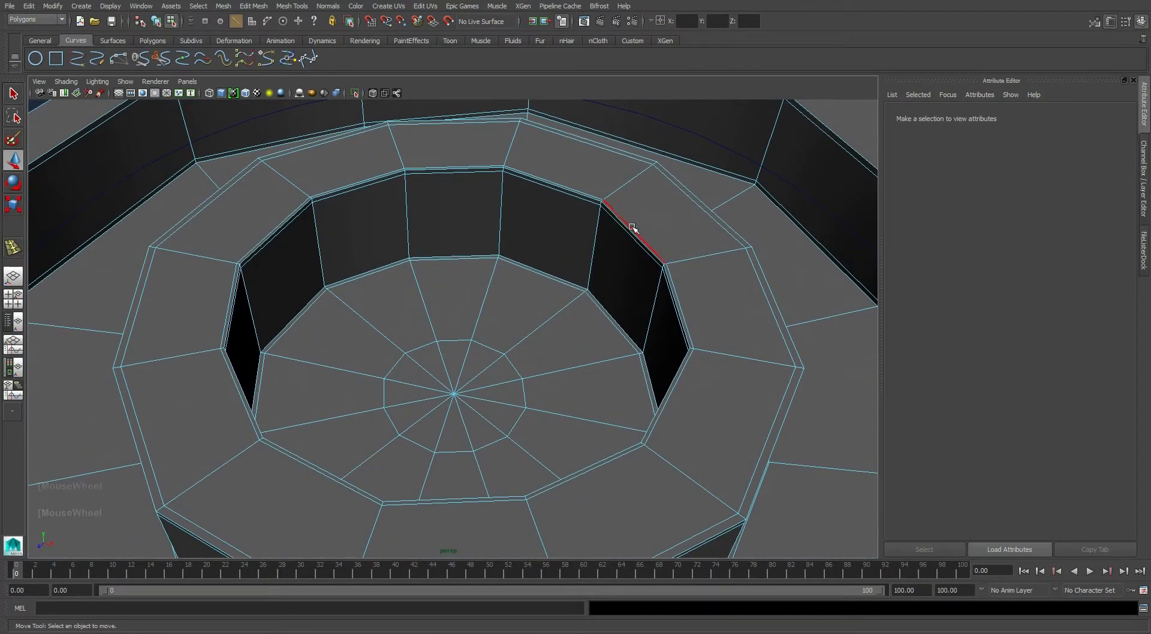
{"action": "middle_click_drag", "start_coordinate": [627, 230], "coordinate": [621, 232], "text": "alt"}
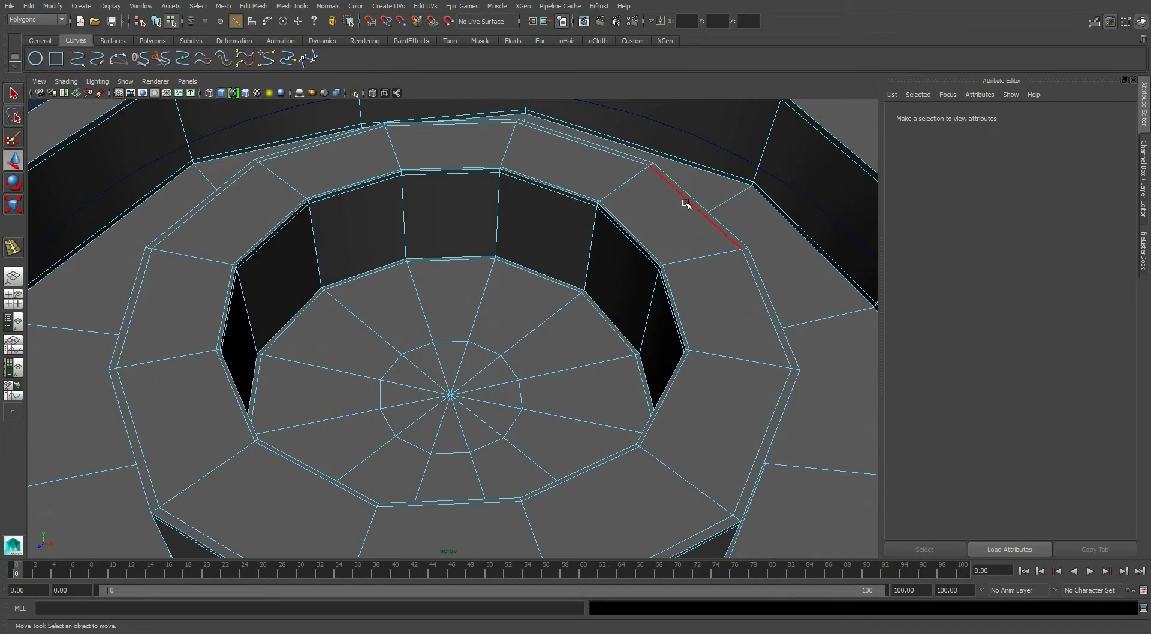
{"action": "left_click", "coordinate": [288, 9]}
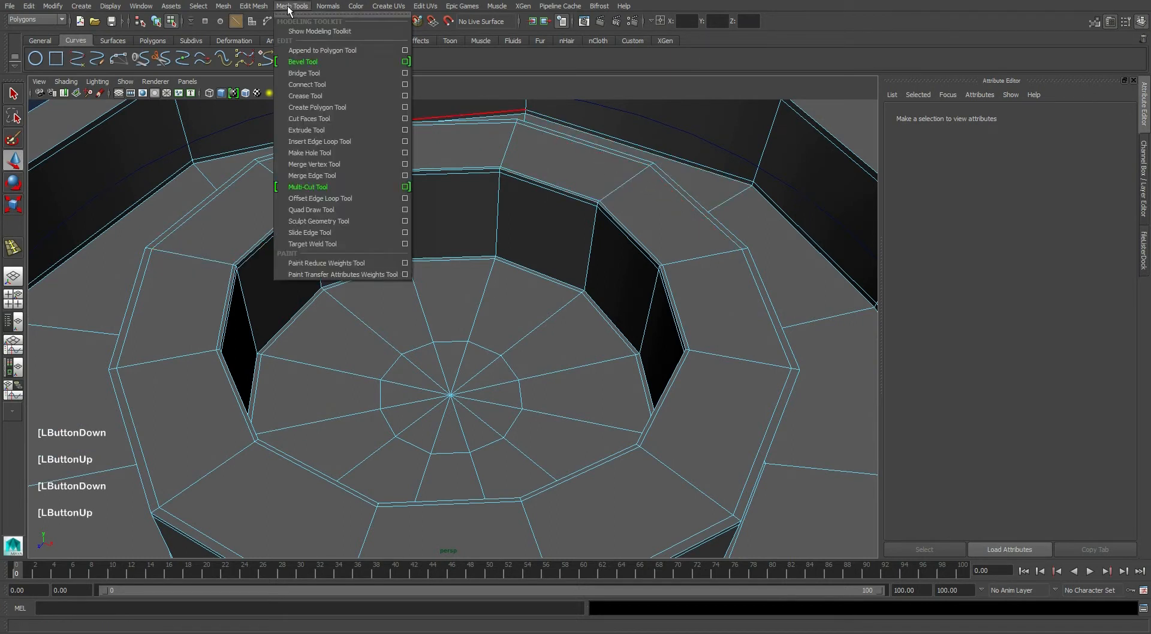
{"action": "left_click", "coordinate": [336, 142]}
{"action": "left_click_drag", "start_coordinate": [706, 258], "coordinate": [706, 262]}
{"action": "key", "text": "w"}
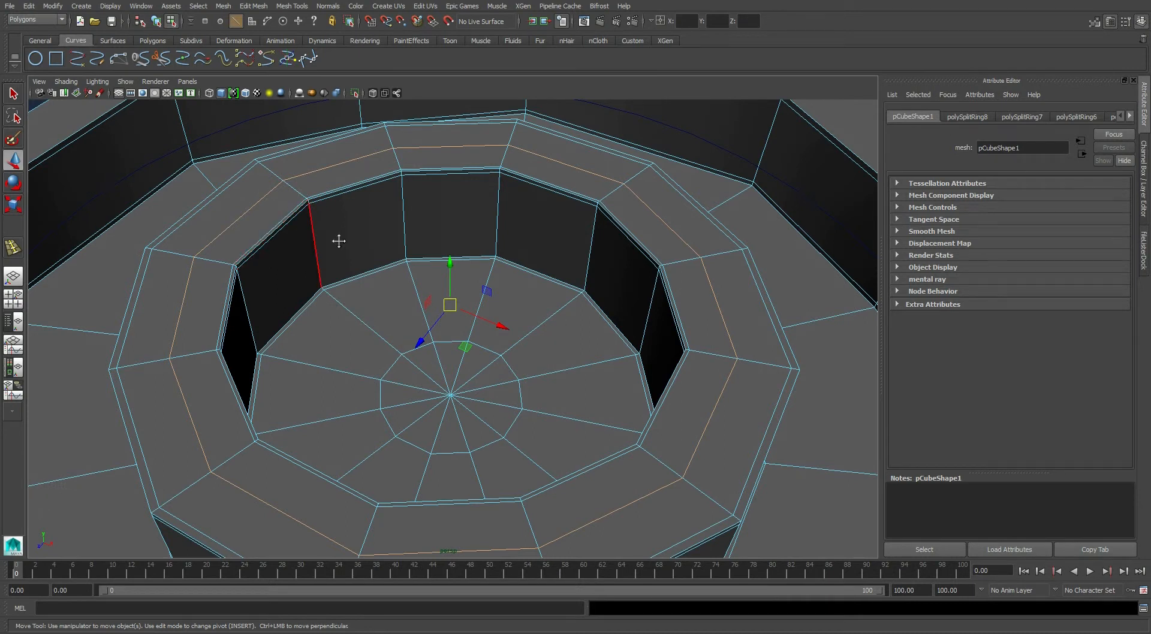
Select the three edge loops around the ring's inner rim and lower them to slope the ring's top inward, checking it with the smooth preview.
{"action": "middle_click_drag", "start_coordinate": [337, 242], "coordinate": [468, 262], "text": "alt"}
{"action": "scroll", "coordinate": [438, 262], "scroll_direction": "up", "scroll_amount": 2}
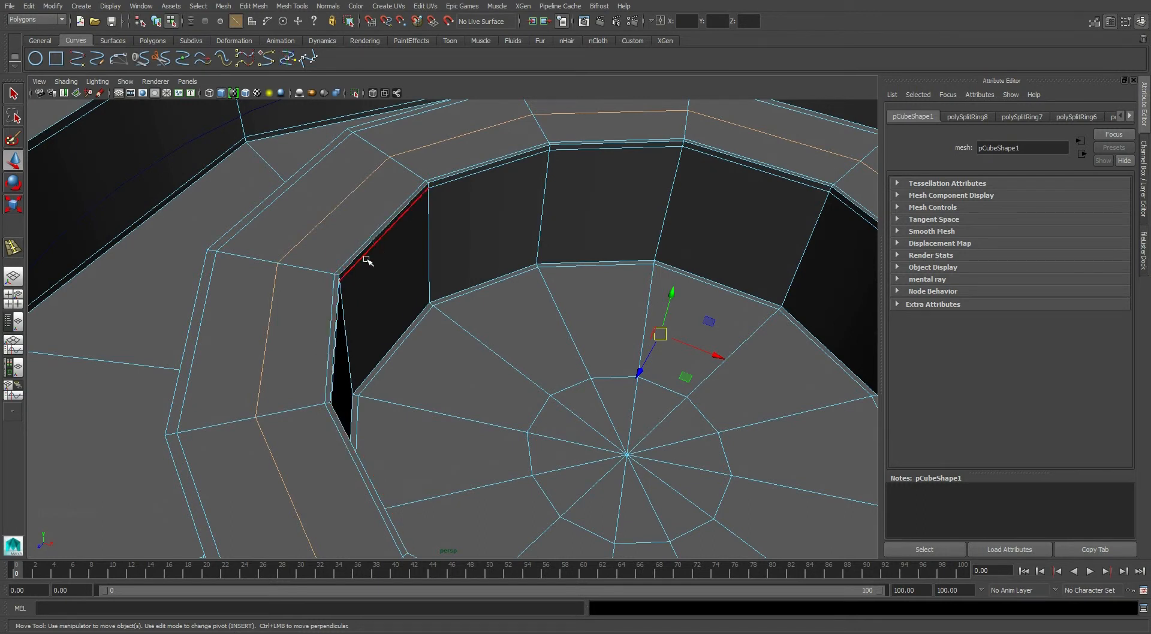
{"action": "double_click", "coordinate": [384, 222]}
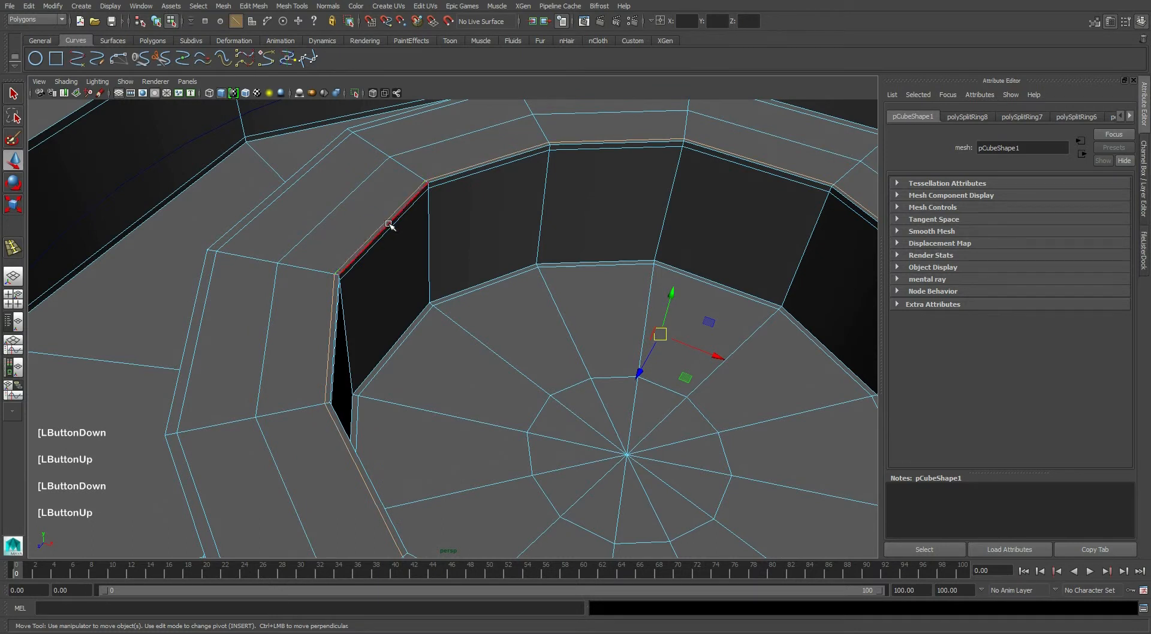
{"action": "scroll", "coordinate": [389, 225], "scroll_direction": "up", "scroll_amount": 2, "text": "shift"}
{"action": "double_click", "coordinate": [377, 199], "text": "shift"}
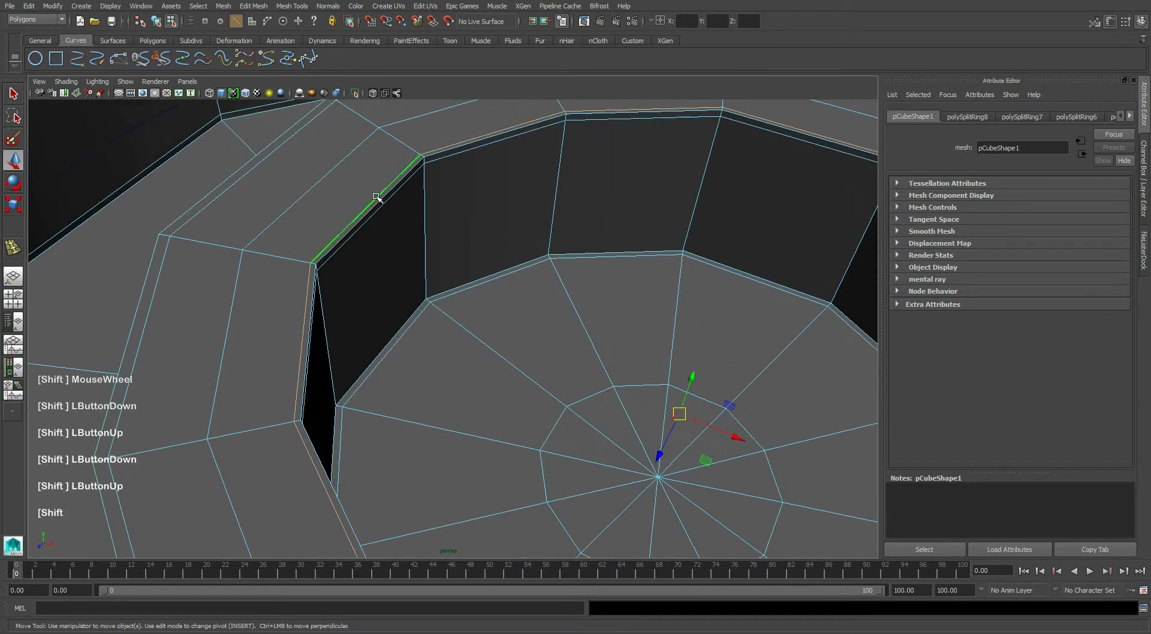
{"action": "double_click", "coordinate": [376, 201], "text": "shift"}
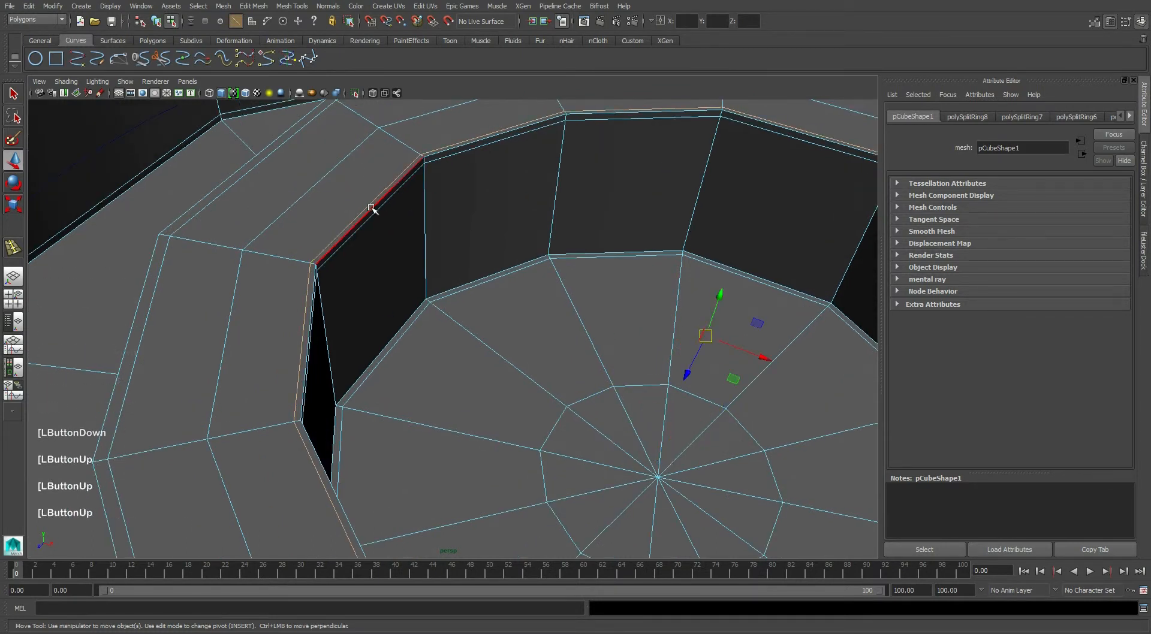
{"action": "double_click", "coordinate": [372, 210], "text": "ctrl+shift"}
{"action": "double_click", "coordinate": [370, 221], "text": "ctrl+shift"}
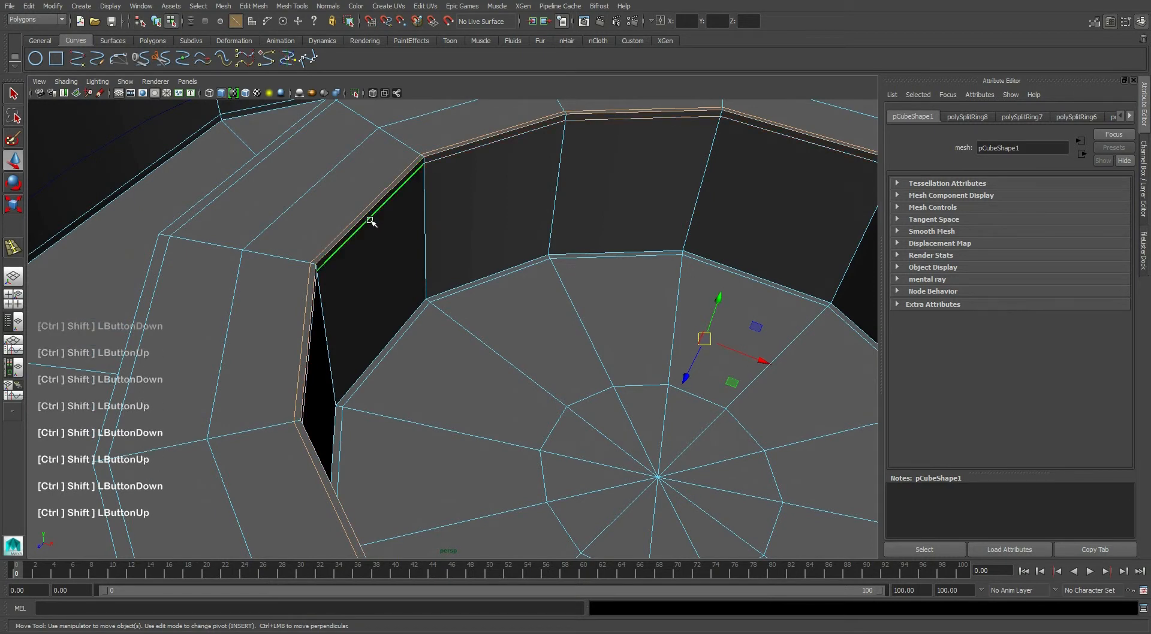
{"action": "middle_click_drag", "start_coordinate": [535, 238], "coordinate": [398, 219], "text": "alt"}
{"action": "scroll", "coordinate": [478, 245], "scroll_direction": "up", "scroll_amount": 1}
{"action": "middle_click_drag", "start_coordinate": [506, 264], "coordinate": [540, 254], "text": "alt"}
{"action": "scroll", "coordinate": [476, 233], "scroll_direction": "down", "scroll_amount": 2}
{"action": "left_click_drag", "start_coordinate": [539, 254], "coordinate": [453, 320], "text": "alt"}
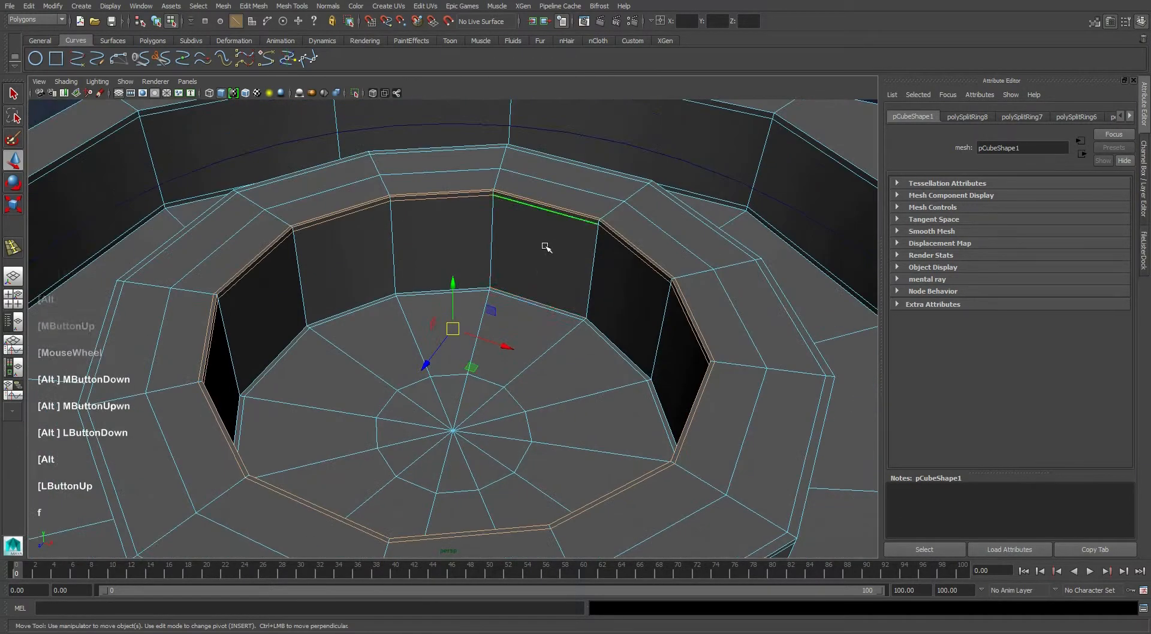
{"action": "middle_click_drag", "start_coordinate": [452, 321], "coordinate": [464, 301], "text": "alt"}
{"action": "mouse_move", "coordinate": [464, 301]}
{"action": "left_mouse_down", "text": "alt"}
{"action": "mouse_move", "coordinate": [493, 265]}
{"action": "mouse_move", "coordinate": [486, 292]}
{"action": "mouse_move", "coordinate": [466, 288]}
{"action": "left_mouse_up", "text": "alt"}
{"action": "middle_click_drag", "start_coordinate": [222, 331], "coordinate": [219, 334], "text": "alt"}
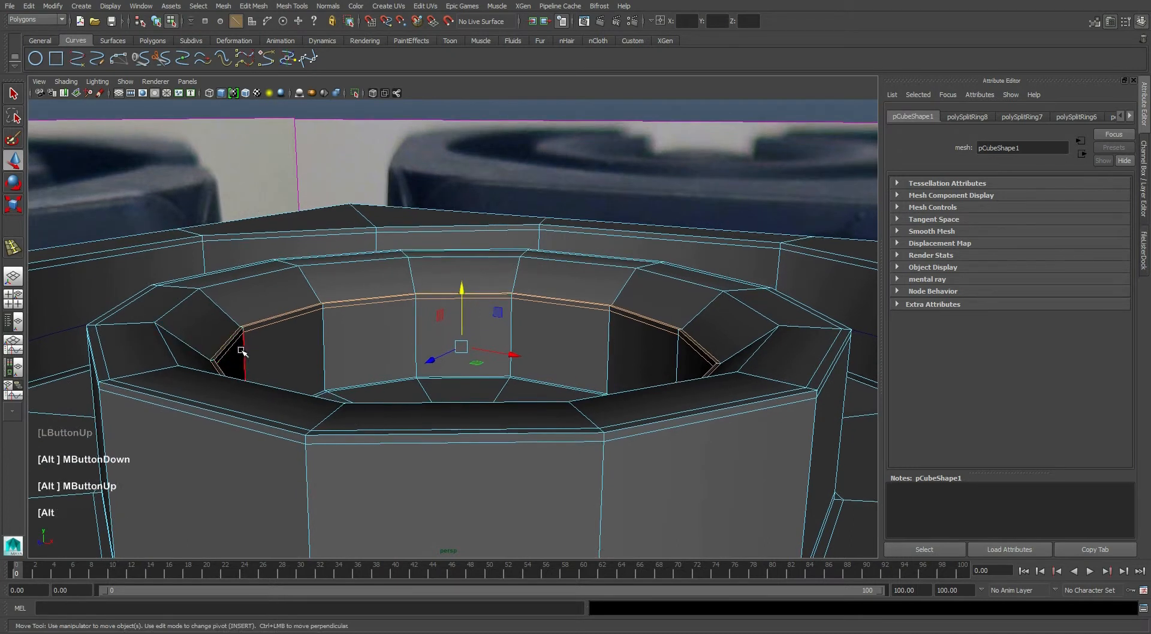
{"action": "middle_click_drag", "start_coordinate": [321, 319], "coordinate": [385, 324], "text": "alt"}
{"action": "key", "text": "3"}
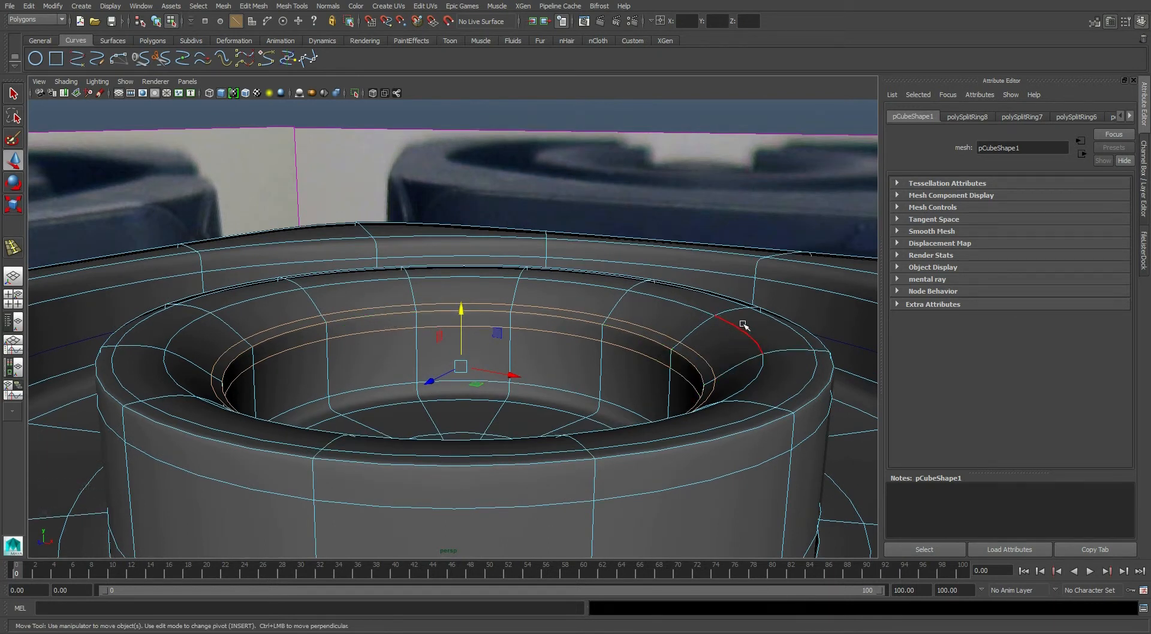
{"action": "key", "text": "1"}
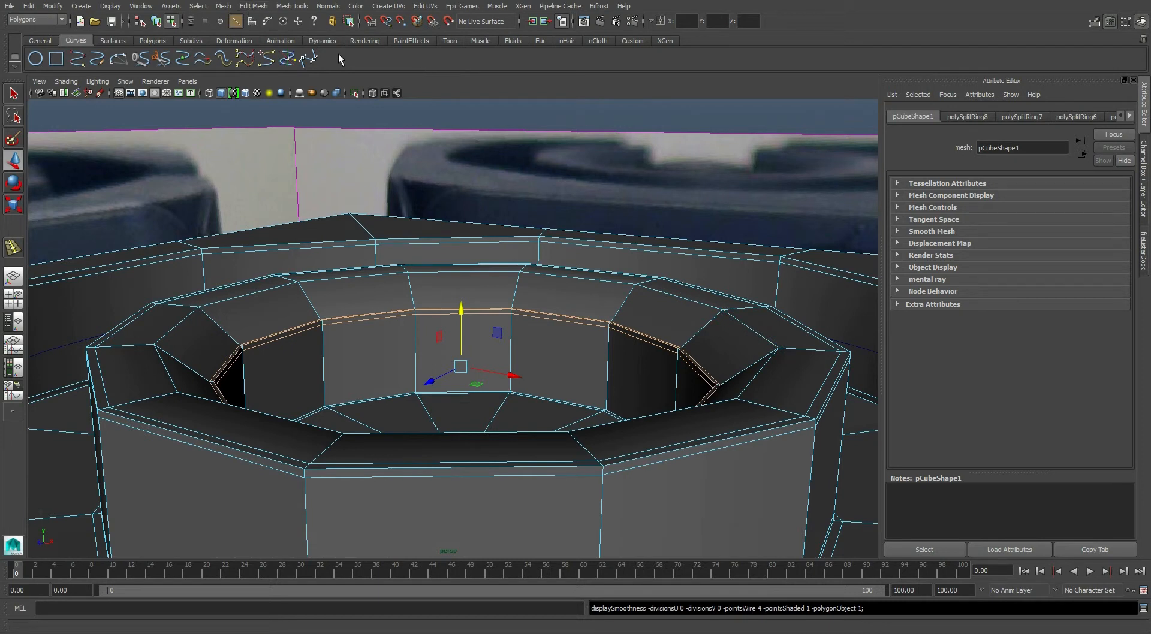
Insert another edge loop on the ring's top between the outer rim and the middle loop, and display the mesh as a smooth preview.
{"action": "key", "text": "alt+i"}
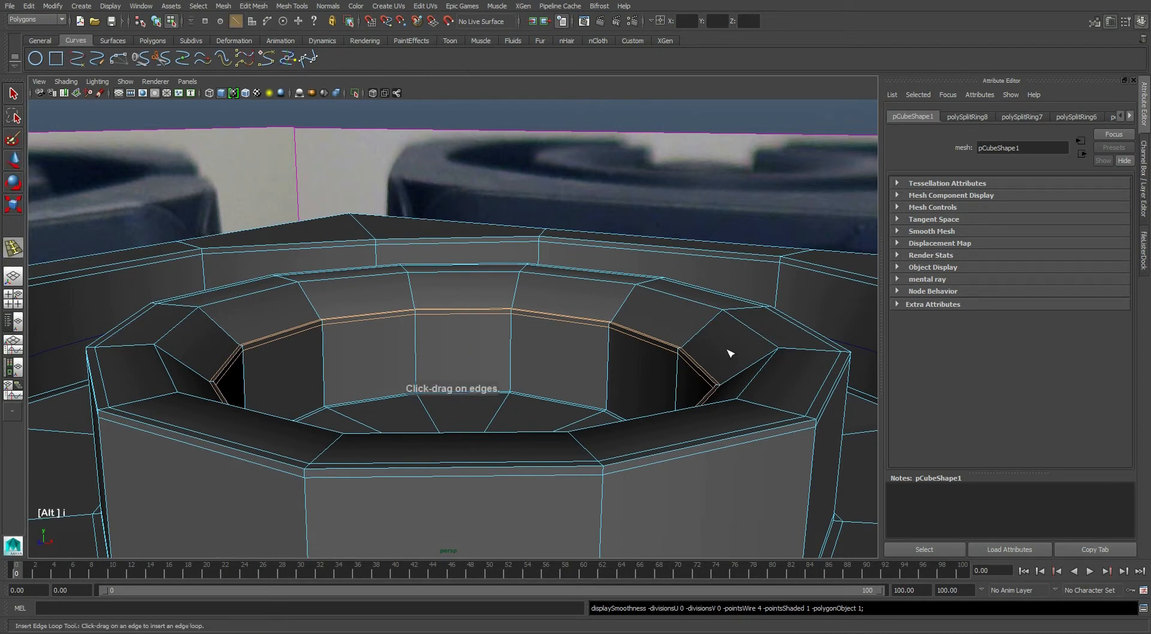
{"action": "left_click_drag", "start_coordinate": [786, 348], "coordinate": [778, 353]}
{"action": "key", "text": "3"}
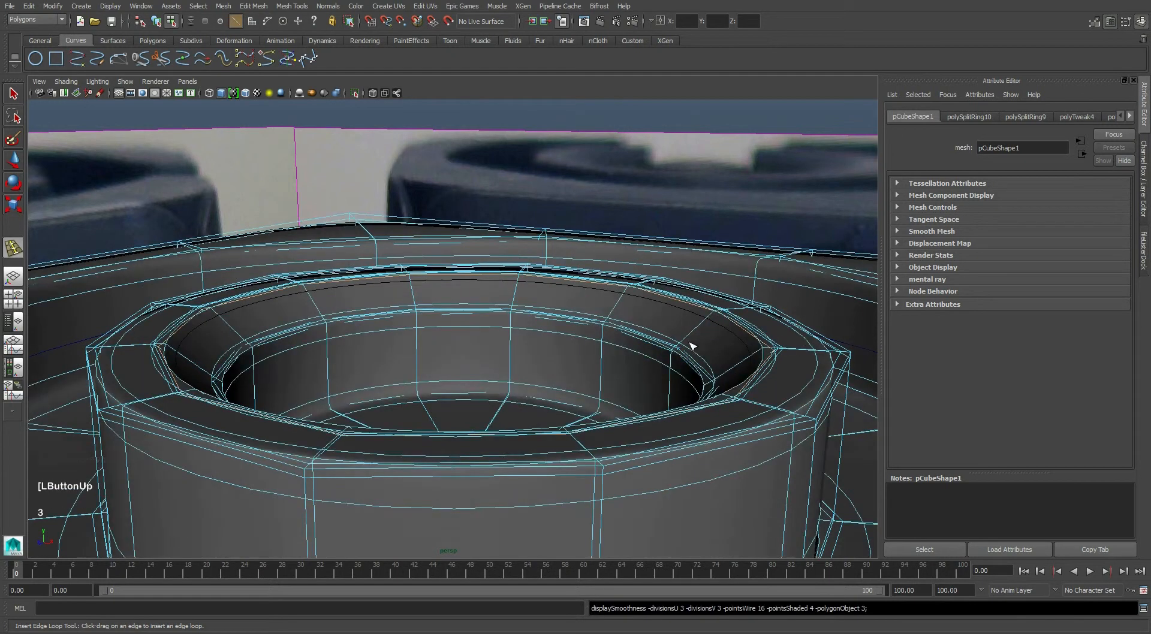
{"action": "key", "text": "w"}
{"action": "right_click_drag", "start_coordinate": [687, 341], "coordinate": [684, 406]}
Deselect the mesh and examine the smoothed ring and its edge flow from several angles.
{"action": "scroll", "coordinate": [621, 351], "scroll_direction": "down", "scroll_amount": 3}
{"action": "left_click", "coordinate": [632, 160]}
{"action": "middle_click_drag", "start_coordinate": [594, 264], "coordinate": [574, 293], "text": "alt"}
{"action": "left_click_drag", "start_coordinate": [575, 292], "coordinate": [593, 349], "text": "alt"}
{"action": "scroll", "coordinate": [591, 345], "scroll_direction": "down", "scroll_amount": 3}
{"action": "middle_click_drag", "start_coordinate": [576, 318], "coordinate": [444, 280], "text": "alt"}
{"action": "middle_click_drag", "start_coordinate": [528, 316], "coordinate": [570, 327], "text": "alt"}
{"action": "mouse_move", "coordinate": [570, 326]}
{"action": "left_mouse_down", "text": "alt"}
{"action": "mouse_move", "coordinate": [591, 301]}
{"action": "mouse_move", "coordinate": [585, 310]}
{"action": "left_mouse_up", "text": "alt"}
{"action": "left_click", "coordinate": [573, 349]}
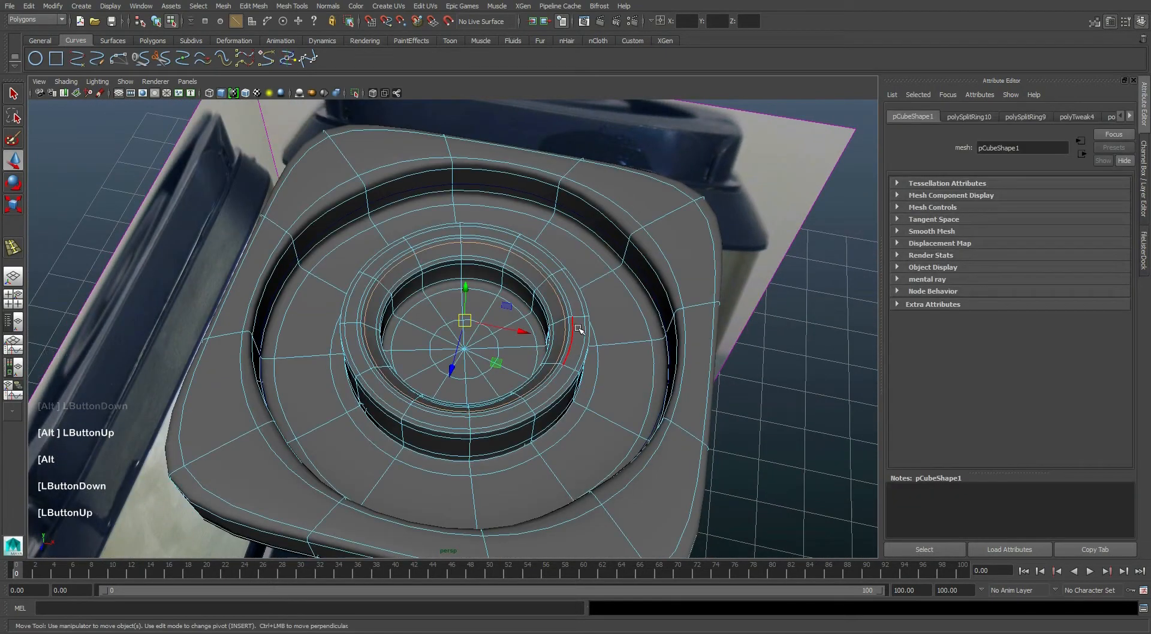
Turn off the smooth preview and enable X-ray display in the perspective and top views to see the reference image through the mesh.
{"action": "key", "text": "1"}
{"action": "middle_click_drag", "start_coordinate": [571, 328], "coordinate": [559, 321], "text": "alt"}
{"action": "left_click_drag", "start_coordinate": [559, 321], "coordinate": [588, 347], "text": "alt"}
{"action": "right_click_drag", "start_coordinate": [592, 309], "coordinate": [474, 356]}
{"action": "left_click", "coordinate": [374, 94]}
{"action": "middle_click_drag", "start_coordinate": [429, 318], "coordinate": [477, 300], "text": "alt"}
{"action": "key", "text": "space"}
{"action": "key", "text": "space"}
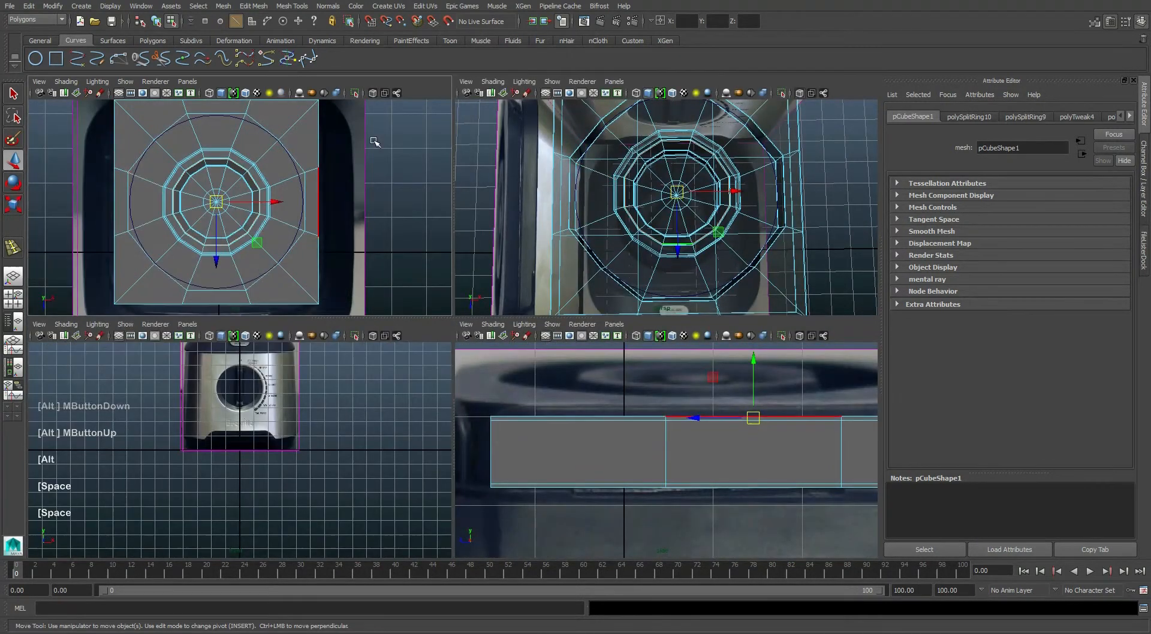
{"action": "key", "text": "space"}
{"action": "left_click", "coordinate": [373, 94]}
{"action": "middle_click_drag", "start_coordinate": [447, 292], "coordinate": [476, 285], "text": "alt"}
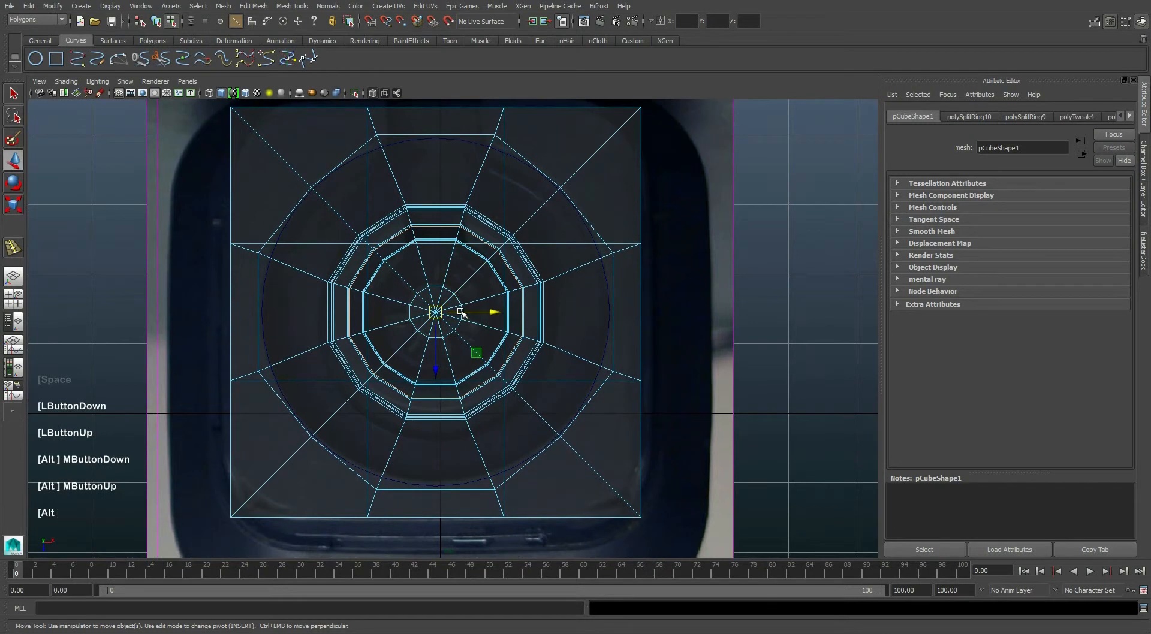
{"action": "scroll", "coordinate": [457, 313], "scroll_direction": "up", "scroll_amount": 6}
{"action": "scroll", "coordinate": [457, 313], "scroll_direction": "up", "scroll_amount": 1}
{"action": "left_click_drag", "start_coordinate": [345, 220], "coordinate": [512, 398]}
{"action": "right_click", "coordinate": [461, 303]}
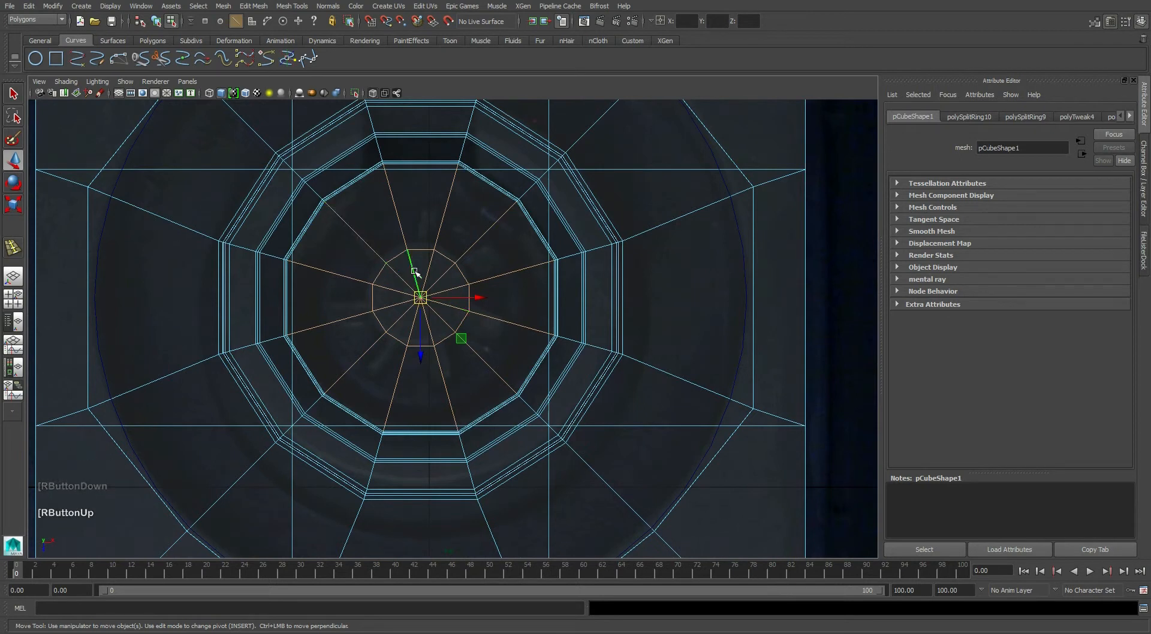
{"action": "left_click_drag", "start_coordinate": [389, 253], "coordinate": [471, 356]}
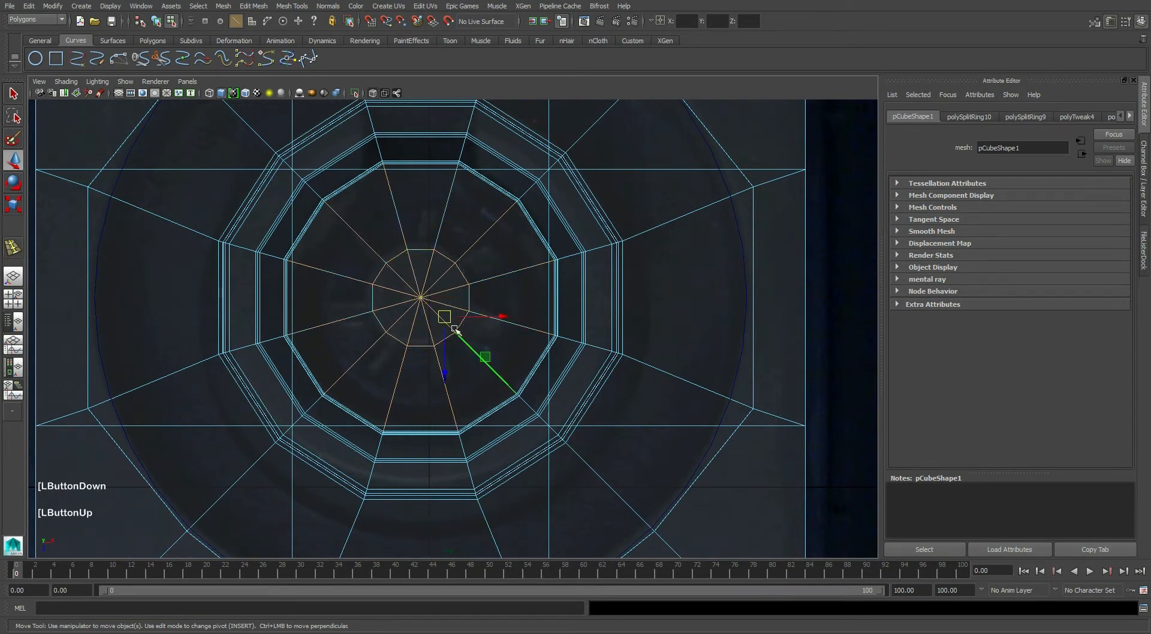
{"action": "left_click_drag", "start_coordinate": [347, 216], "coordinate": [512, 388]}
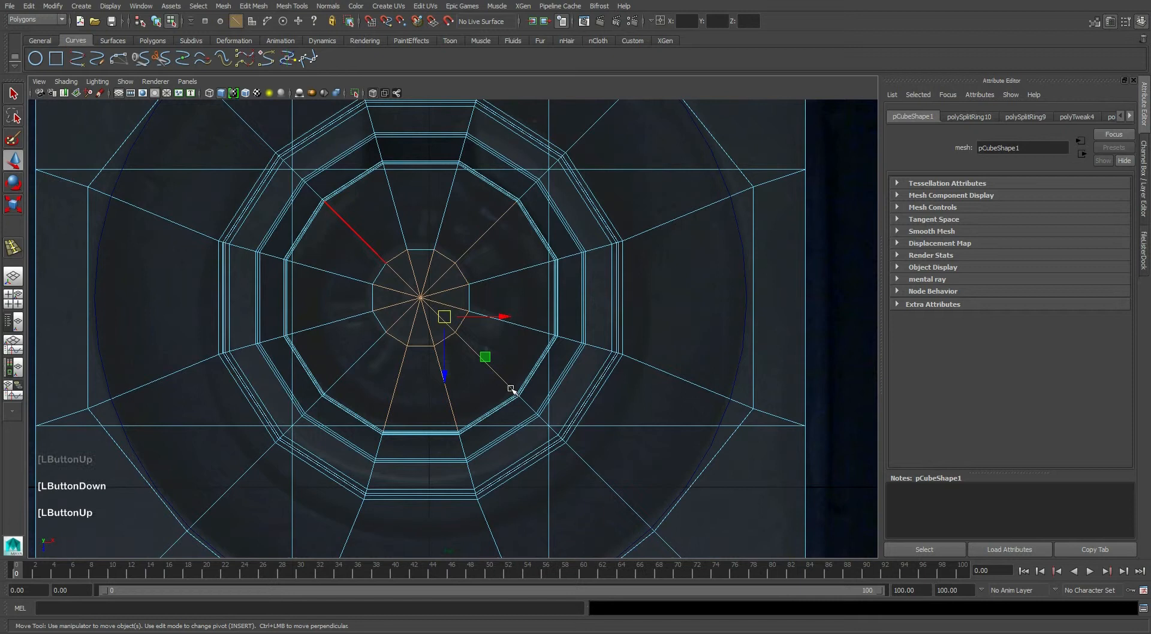
Return to object mode and draw a small polygon cylinder over the reference hub at the centre of the ring's recess.
{"action": "right_click_drag", "start_coordinate": [466, 309], "coordinate": [470, 371]}
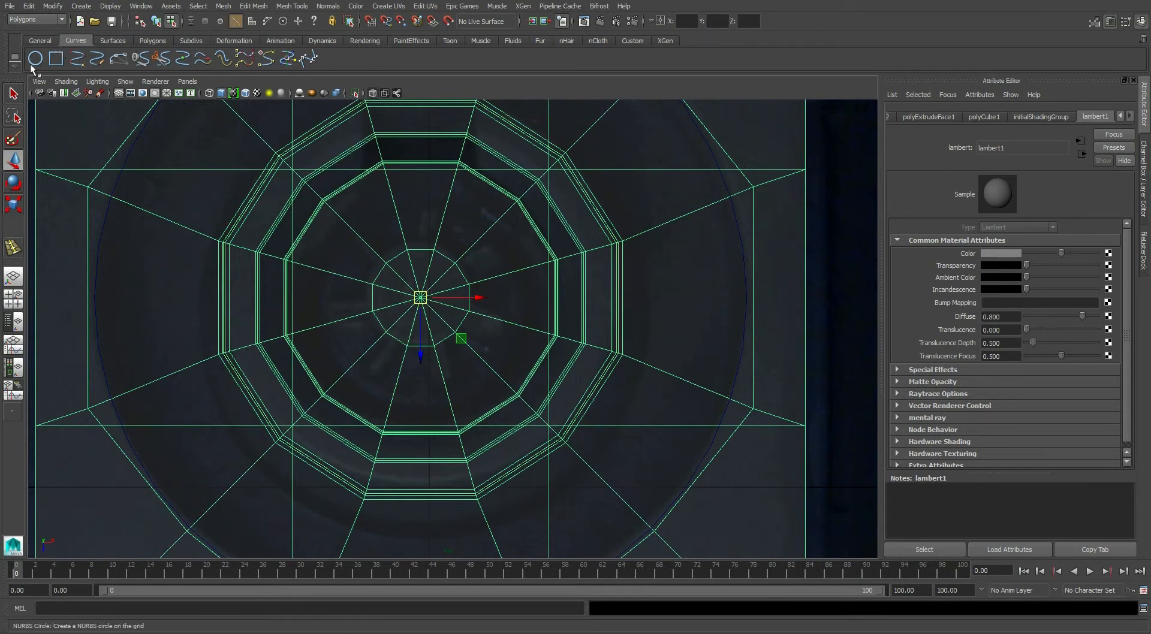
{"action": "left_click", "coordinate": [144, 41]}
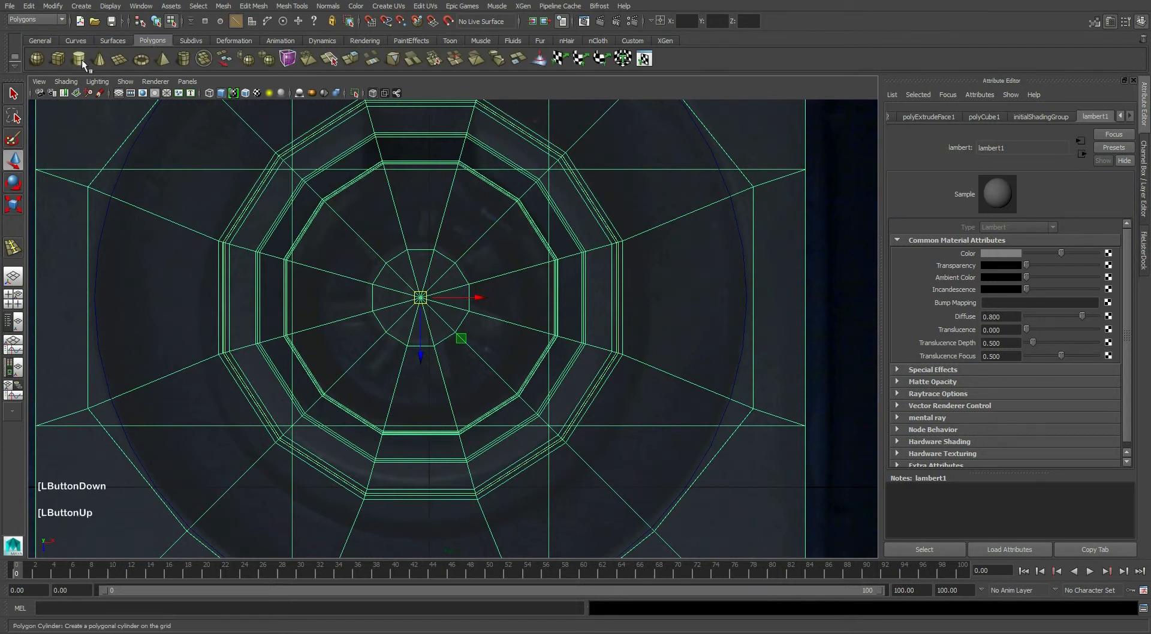
{"action": "left_click", "coordinate": [81, 60]}
{"action": "left_click_drag", "start_coordinate": [415, 294], "coordinate": [452, 316]}
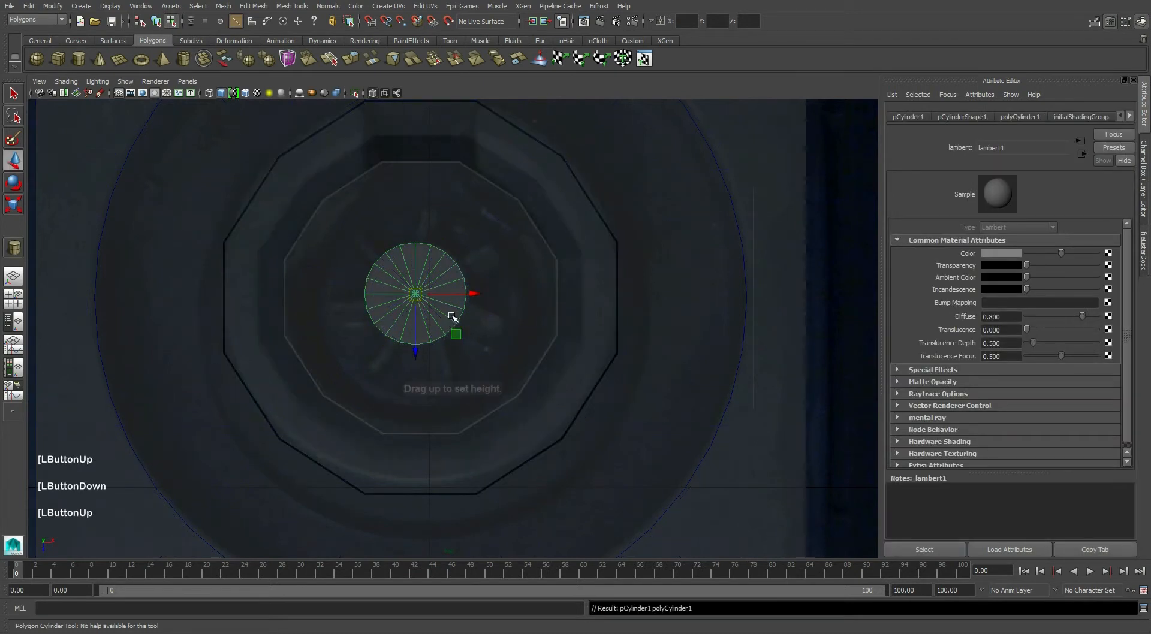
{"action": "middle_click_drag", "start_coordinate": [450, 340], "coordinate": [461, 356], "text": "alt"}
{"action": "scroll", "coordinate": [462, 356], "scroll_direction": "down", "scroll_amount": 3}
Select the cylinder, add the blender top mesh in object mode, and use Align Objects to bring the cylinder to the mesh's height.
{"action": "key", "text": "space"}
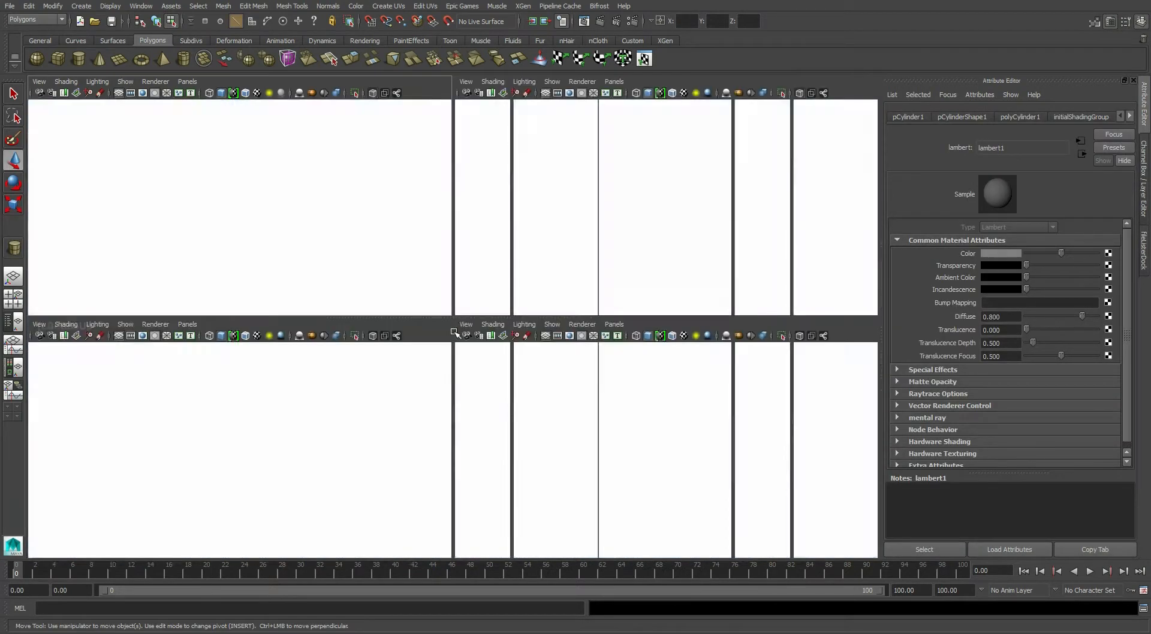
{"action": "key", "text": "space"}
{"action": "middle_click_drag", "start_coordinate": [642, 352], "coordinate": [624, 318], "text": "alt"}
{"action": "left_click_drag", "start_coordinate": [624, 318], "coordinate": [557, 288], "text": "alt"}
{"action": "scroll", "coordinate": [558, 354], "scroll_direction": "down", "scroll_amount": 3}
{"action": "middle_click_drag", "start_coordinate": [553, 317], "coordinate": [548, 304], "text": "alt"}
{"action": "mouse_move", "coordinate": [548, 305]}
{"action": "left_mouse_down", "text": "alt"}
{"action": "mouse_move", "coordinate": [537, 264]}
{"action": "mouse_move", "coordinate": [530, 298]}
{"action": "left_mouse_up", "text": "alt"}
{"action": "middle_click_drag", "start_coordinate": [530, 298], "coordinate": [523, 249], "text": "alt"}
{"action": "left_click_drag", "start_coordinate": [516, 292], "coordinate": [530, 269], "text": "alt"}
{"action": "middle_click_drag", "start_coordinate": [535, 367], "coordinate": [546, 252], "text": "alt"}
{"action": "middle_click_drag", "start_coordinate": [514, 421], "coordinate": [511, 460], "text": "alt"}
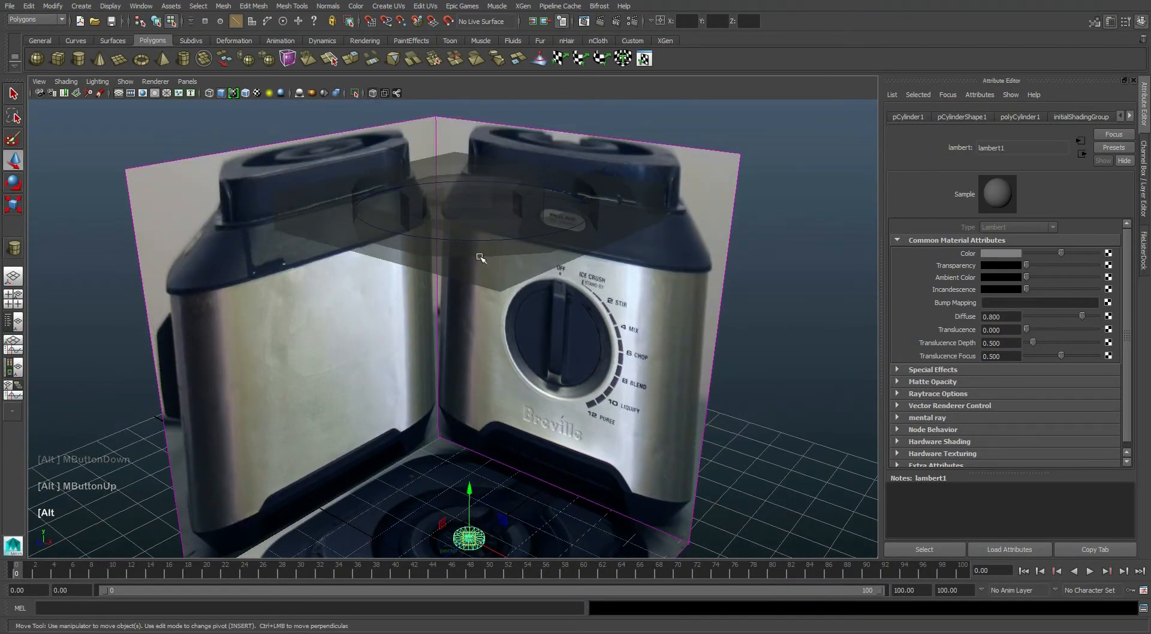
{"action": "left_click", "coordinate": [483, 214], "text": "shift"}
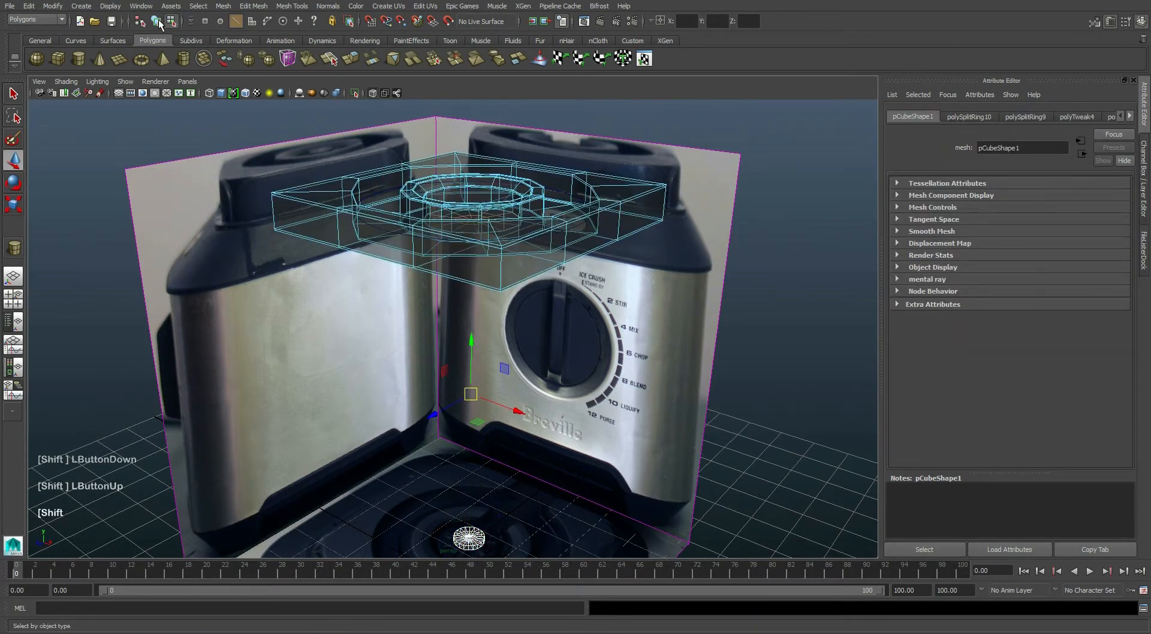
{"action": "left_click", "coordinate": [158, 23]}
{"action": "left_click", "coordinate": [474, 540]}
{"action": "left_click", "coordinate": [482, 181], "text": "shift"}
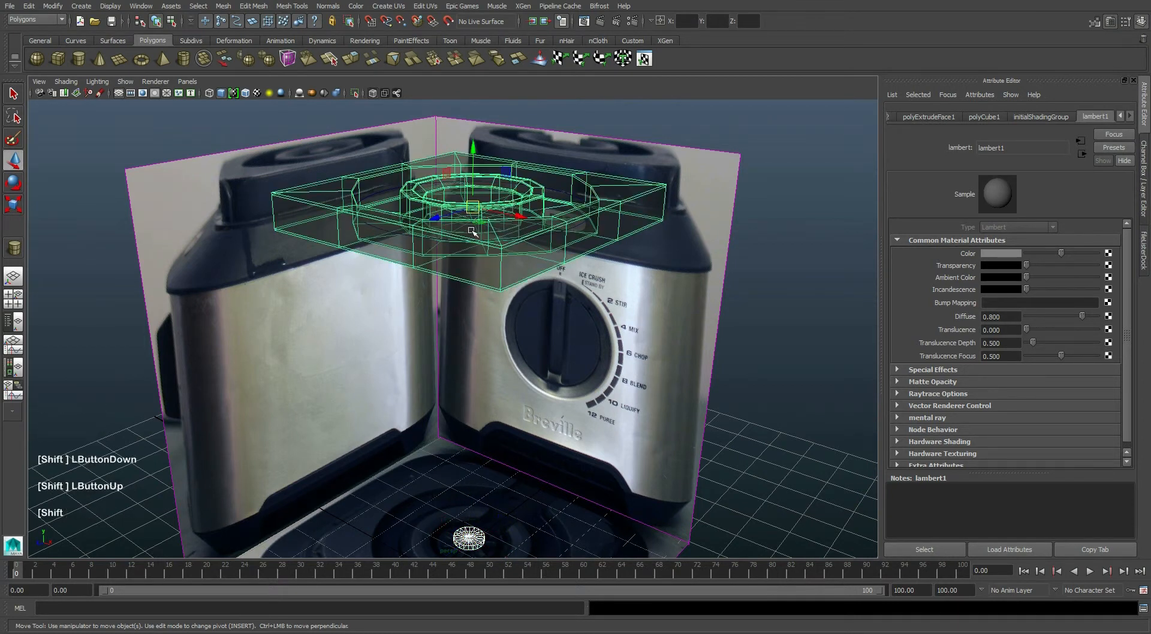
{"action": "left_click", "coordinate": [53, 6]}
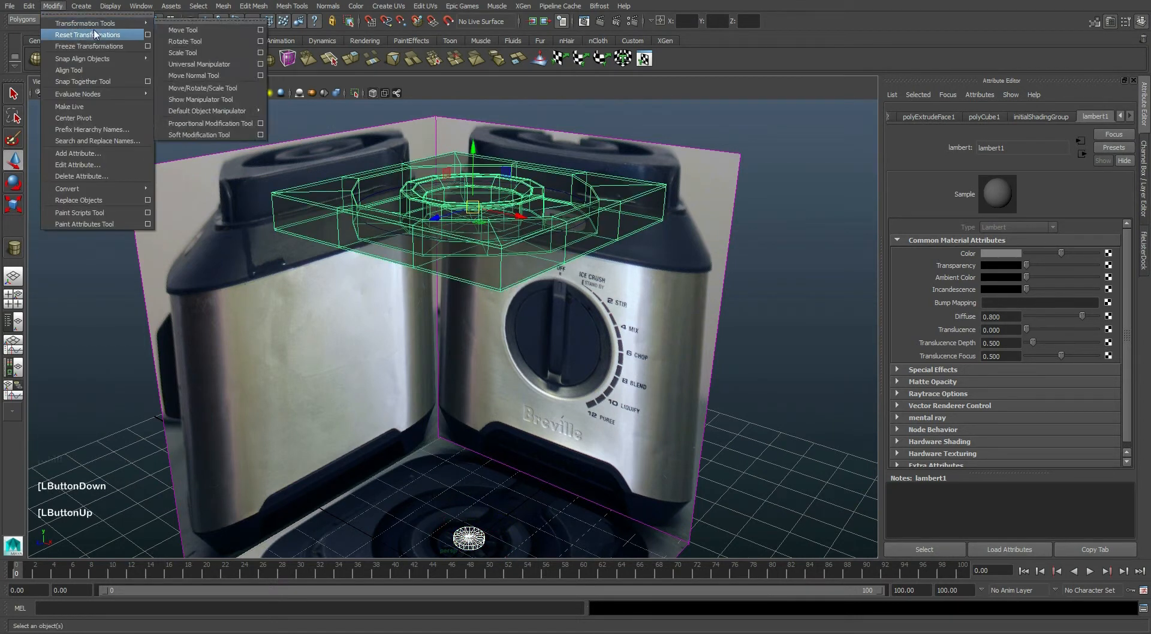
{"action": "mouse_move", "coordinate": [114, 58]}
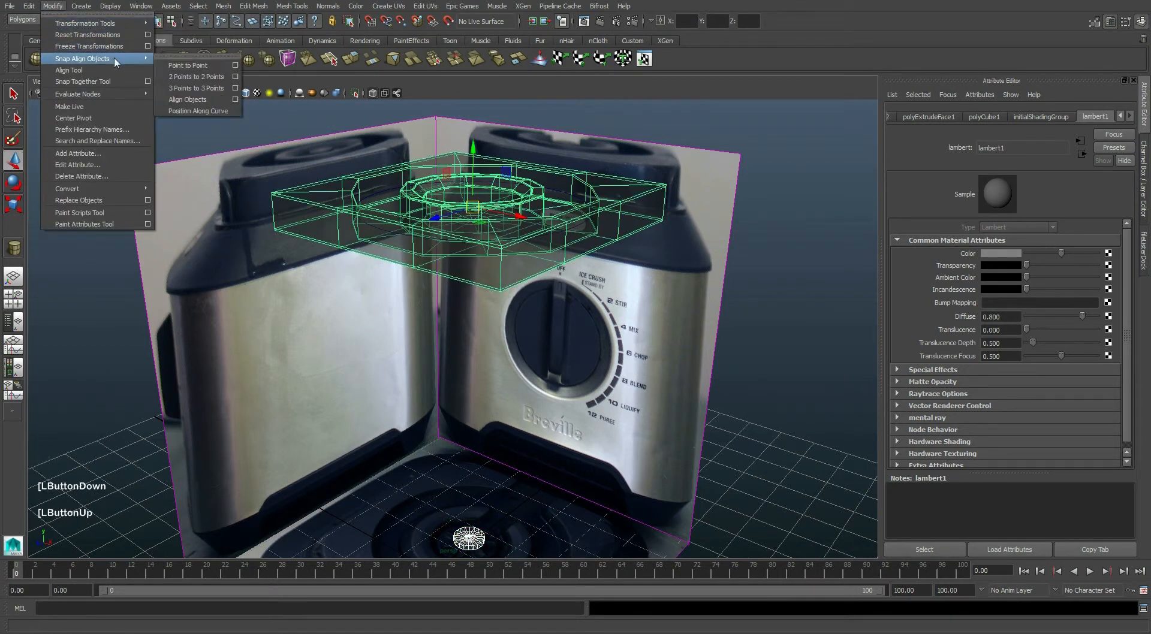
{"action": "left_click", "coordinate": [187, 100]}
Select the hub cylinder in the top view and check how it lines up with the ring's recess and the reference hub.
{"action": "left_click_drag", "start_coordinate": [336, 227], "coordinate": [372, 312], "text": "alt"}
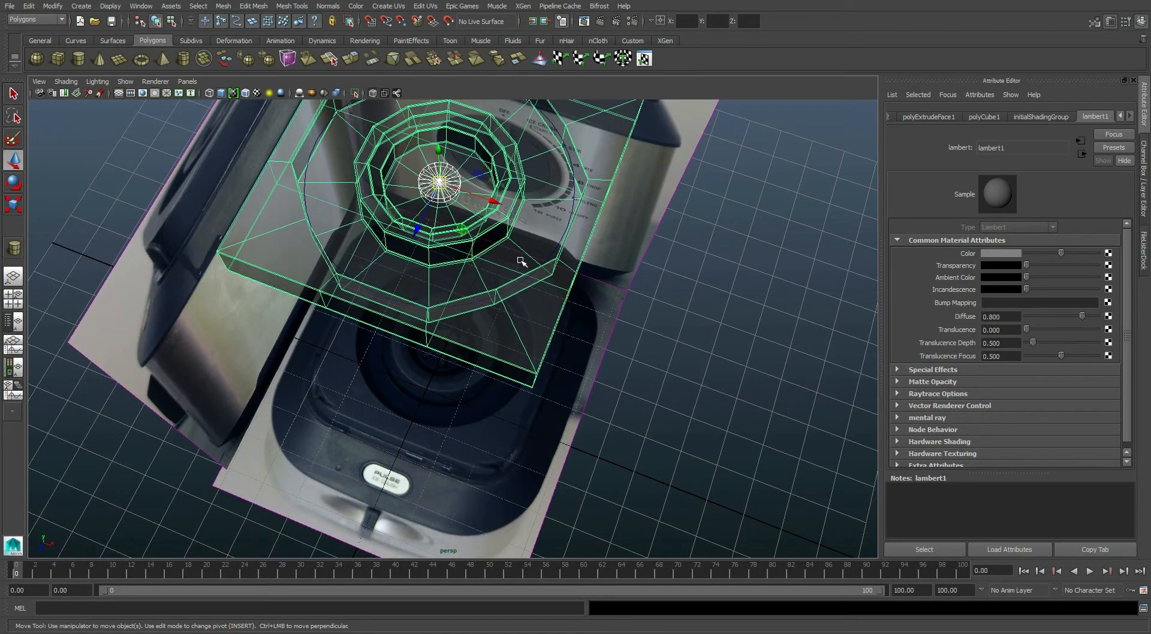
{"action": "middle_click_drag", "start_coordinate": [480, 282], "coordinate": [478, 332], "text": "alt"}
{"action": "scroll", "coordinate": [442, 235], "scroll_direction": "up", "scroll_amount": 2}
{"action": "key", "text": "space"}
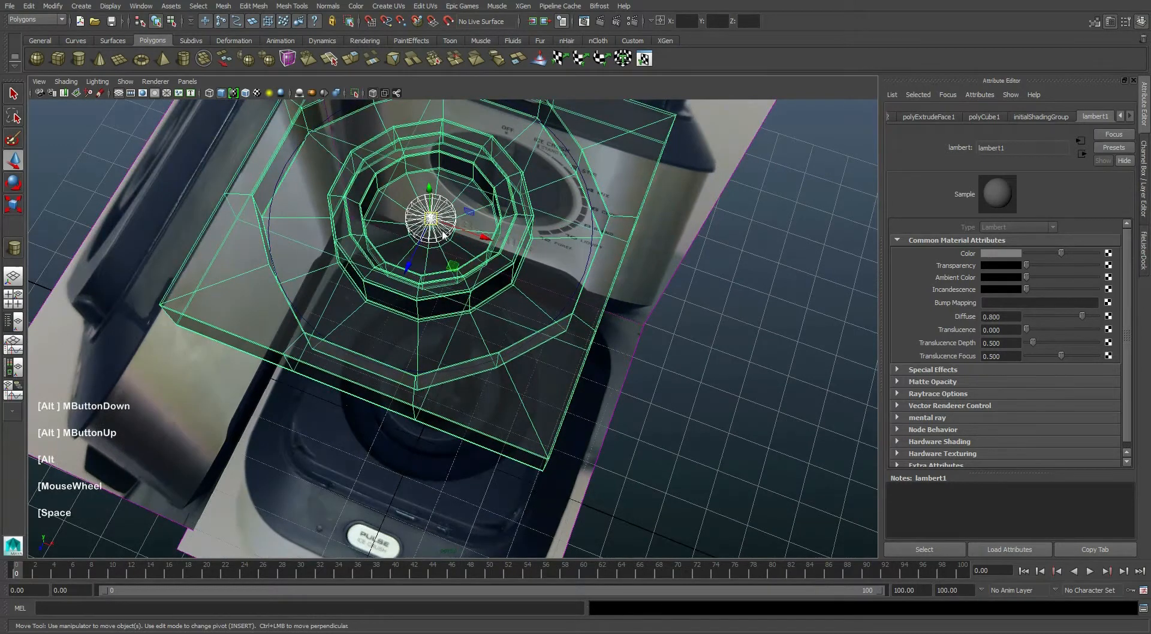
{"action": "key", "text": "space"}
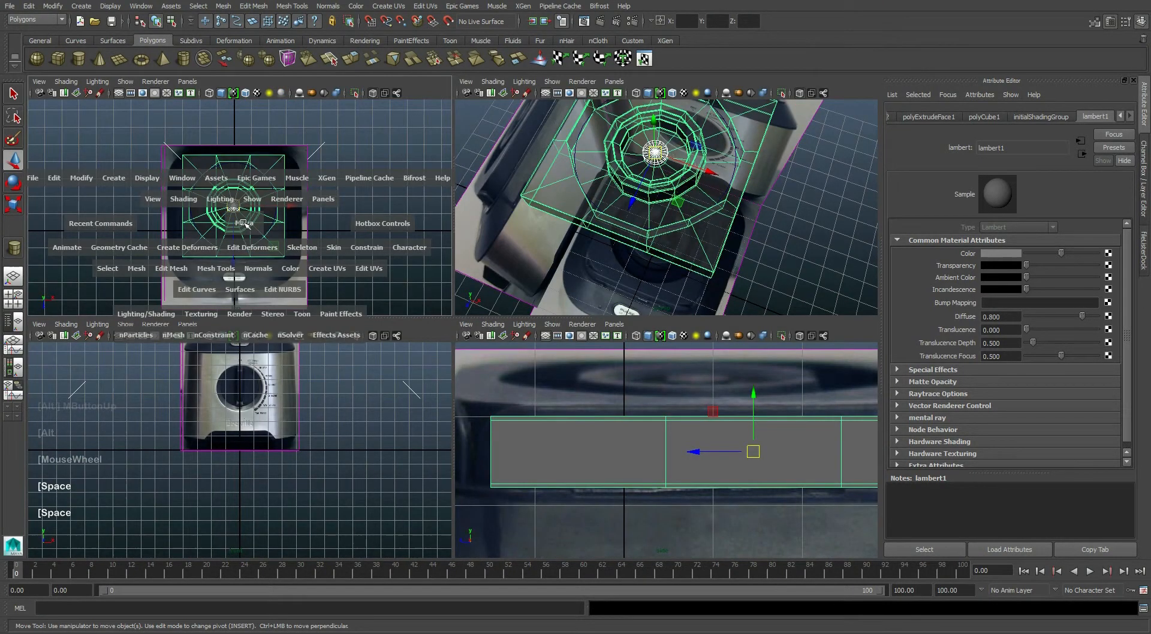
{"action": "middle_click_drag", "start_coordinate": [244, 224], "coordinate": [258, 240], "text": "alt"}
{"action": "scroll", "coordinate": [360, 312], "scroll_direction": "up", "scroll_amount": 15}
{"action": "left_click", "coordinate": [392, 325]}
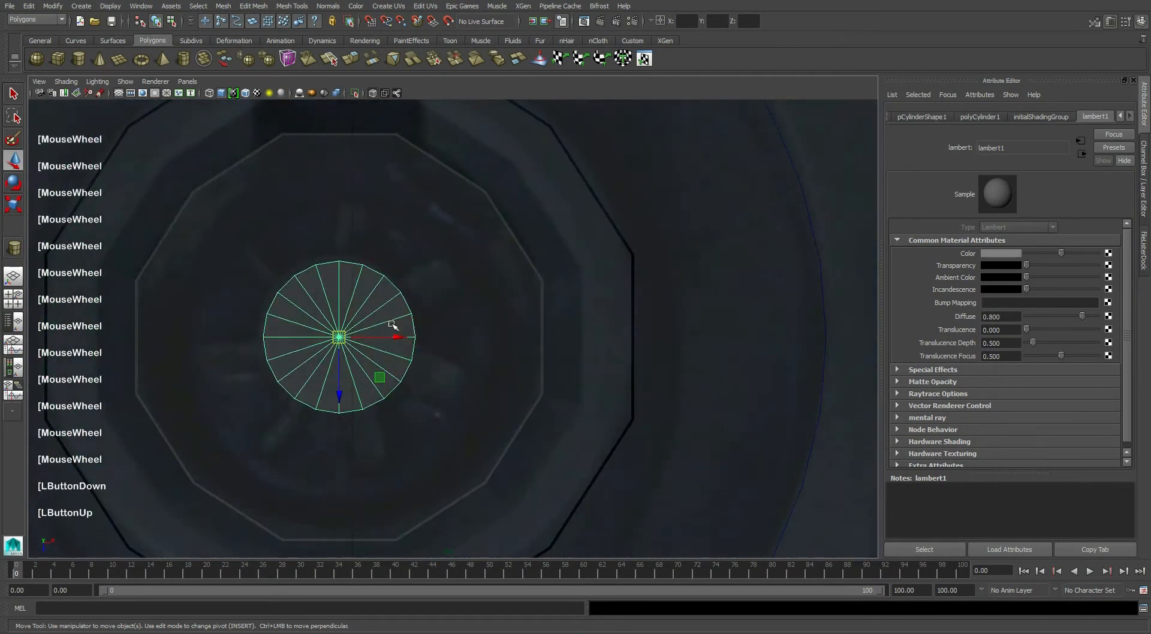
Try to nudge the cylinder sideways along X in the top view.
{"action": "middle_click_drag", "start_coordinate": [414, 318], "coordinate": [464, 330], "text": "alt"}
{"action": "left_click_drag", "start_coordinate": [364, 344], "coordinate": [469, 365]}
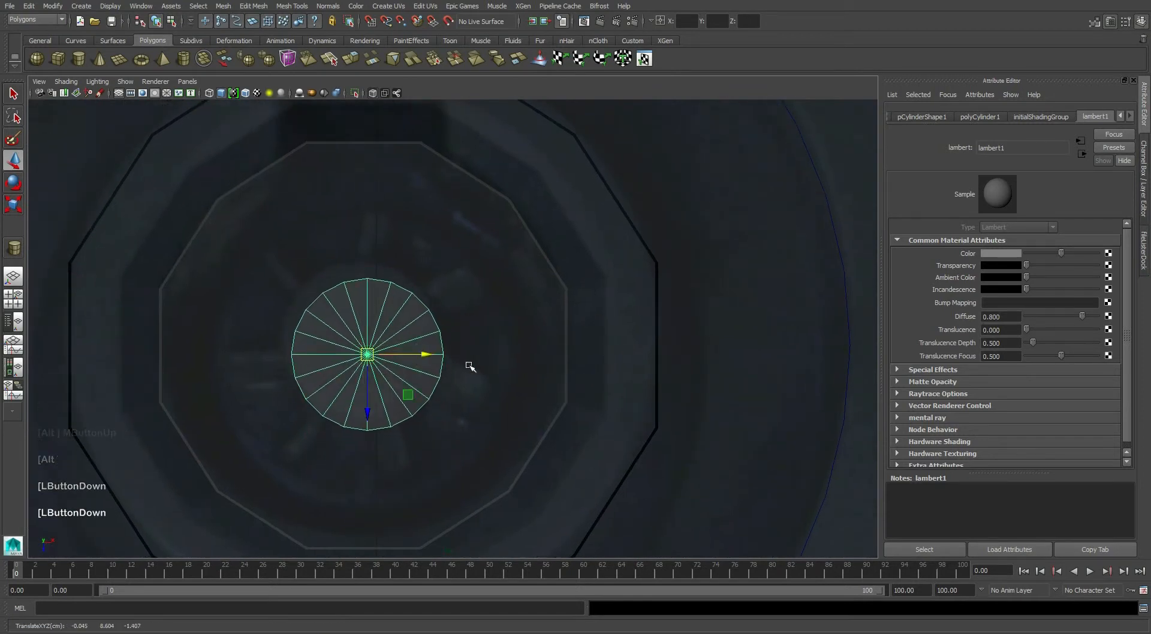
{"action": "key", "text": "ctrl+z"}
{"action": "middle_click_drag", "start_coordinate": [406, 340], "coordinate": [419, 353], "text": "alt"}
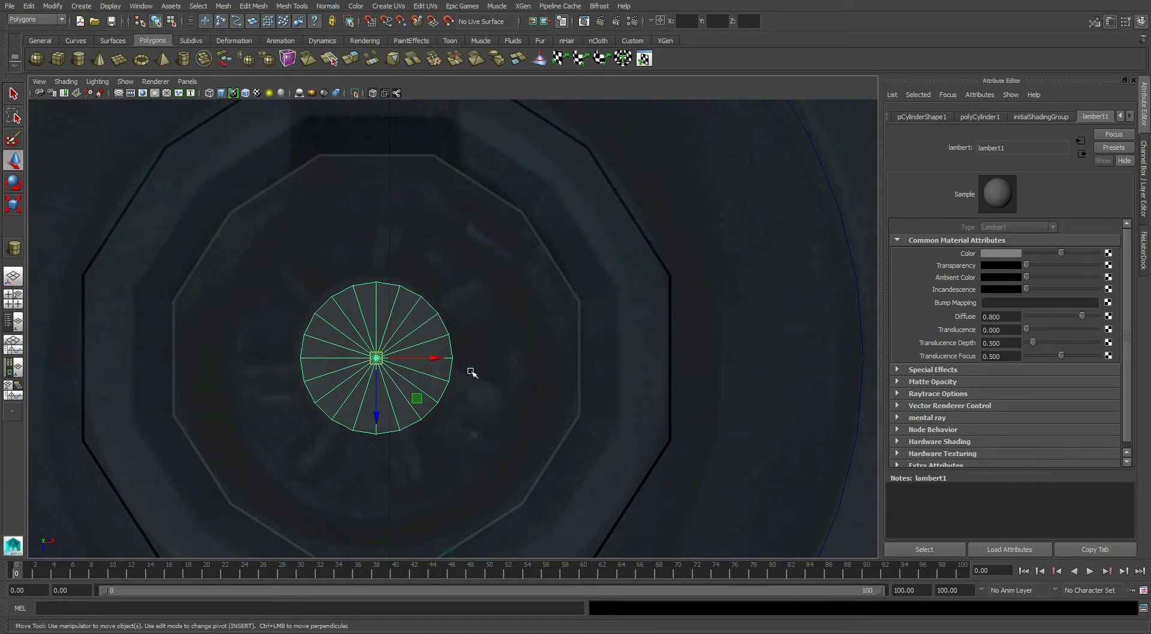
Frame the cylinder in the perspective view and examine its height within the ring's recess.
{"action": "key", "text": "space"}
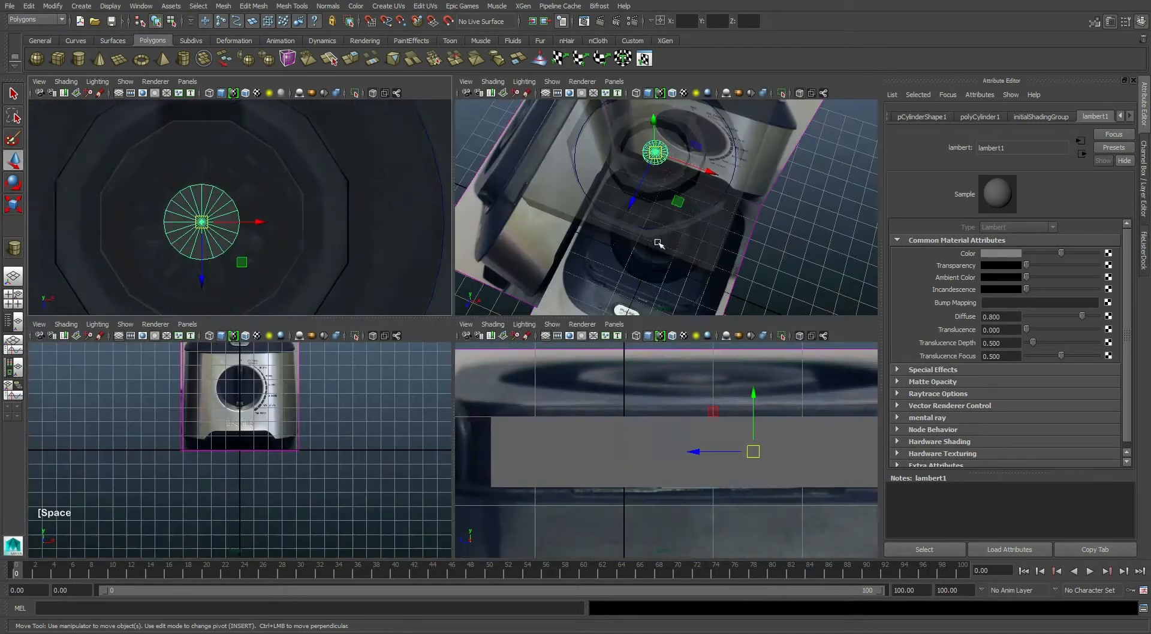
{"action": "right_click", "coordinate": [546, 245]}
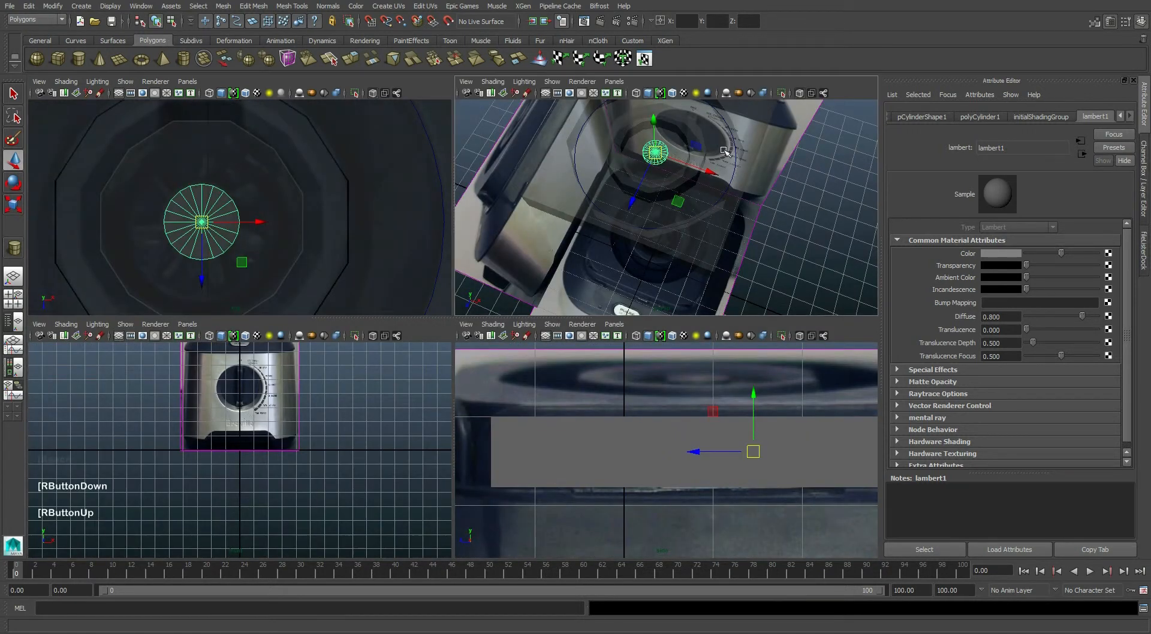
{"action": "key", "text": "space"}
{"action": "middle_click_drag", "start_coordinate": [599, 185], "coordinate": [543, 246], "text": "alt"}
{"action": "scroll", "coordinate": [444, 247], "scroll_direction": "up", "scroll_amount": 3}
{"action": "key", "text": "f"}
{"action": "left_click_drag", "start_coordinate": [443, 267], "coordinate": [531, 337], "text": "alt"}
{"action": "scroll", "coordinate": [456, 391], "scroll_direction": "down", "scroll_amount": 3}
Enable X-ray display in the side view so the recess and cylinder can be seen through the blender top mesh.
{"action": "key", "text": "space"}
{"action": "key", "text": "space"}
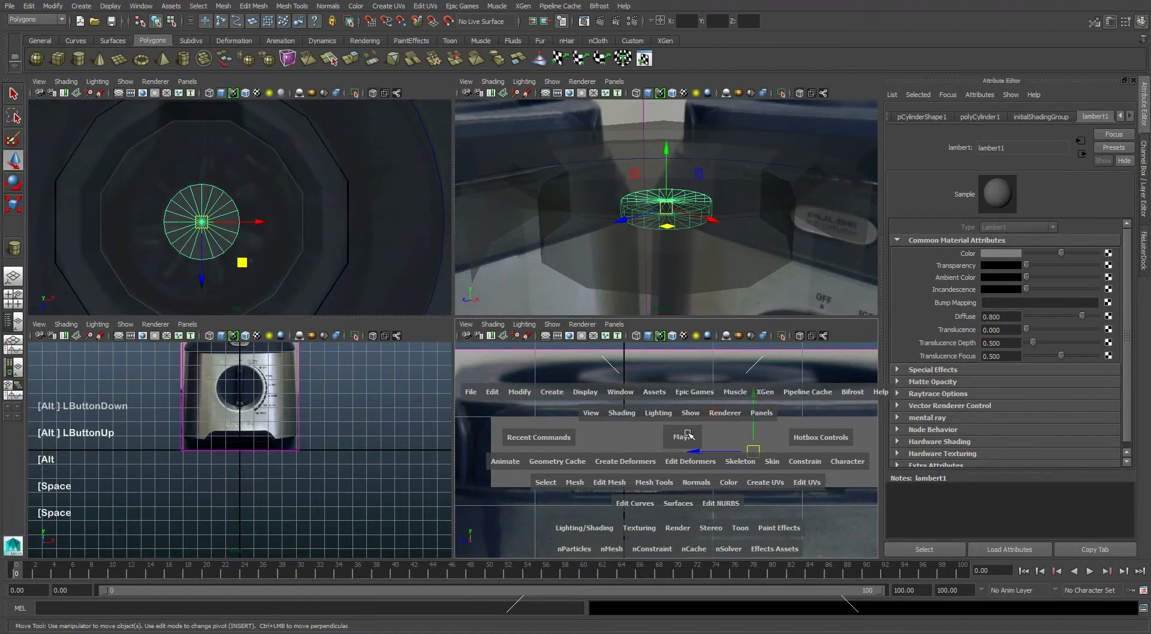
{"action": "middle_click_drag", "start_coordinate": [674, 405], "coordinate": [630, 375], "text": "alt"}
{"action": "left_click", "coordinate": [694, 341]}
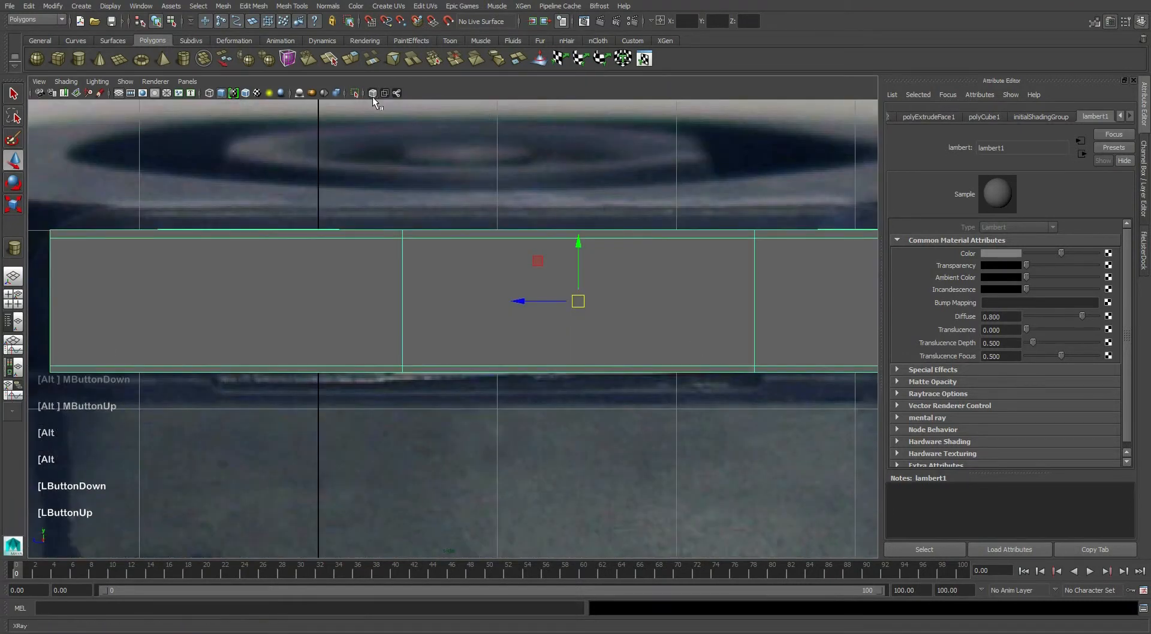
{"action": "left_click", "coordinate": [373, 93]}
{"action": "key", "text": "space"}
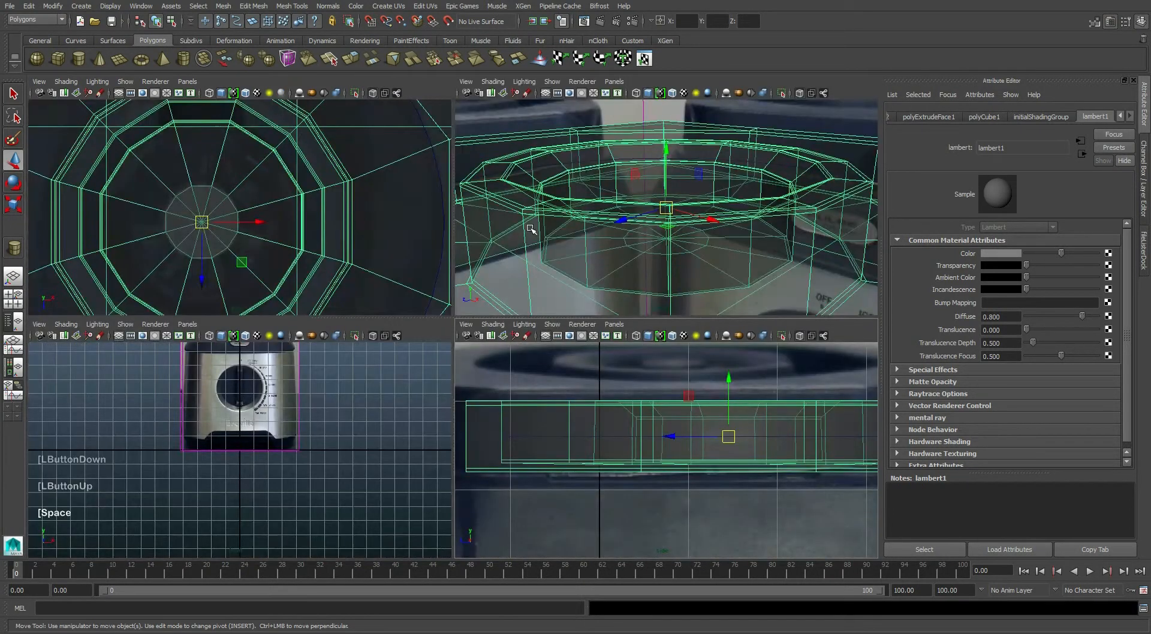
Turn off X-ray display in the perspective view and lower the cylinder onto the recess floor, to about Y 8.4.
{"action": "left_click_drag", "start_coordinate": [636, 202], "coordinate": [639, 207], "text": "alt"}
{"action": "left_click", "coordinate": [639, 206]}
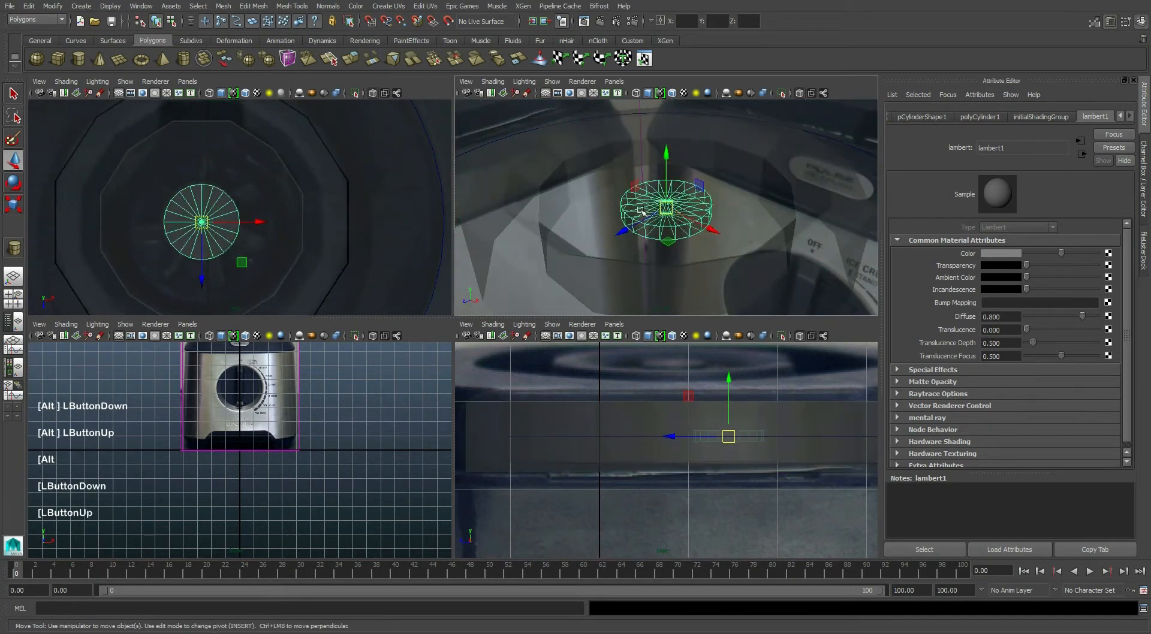
{"action": "left_click", "coordinate": [747, 154]}
{"action": "left_click", "coordinate": [799, 94]}
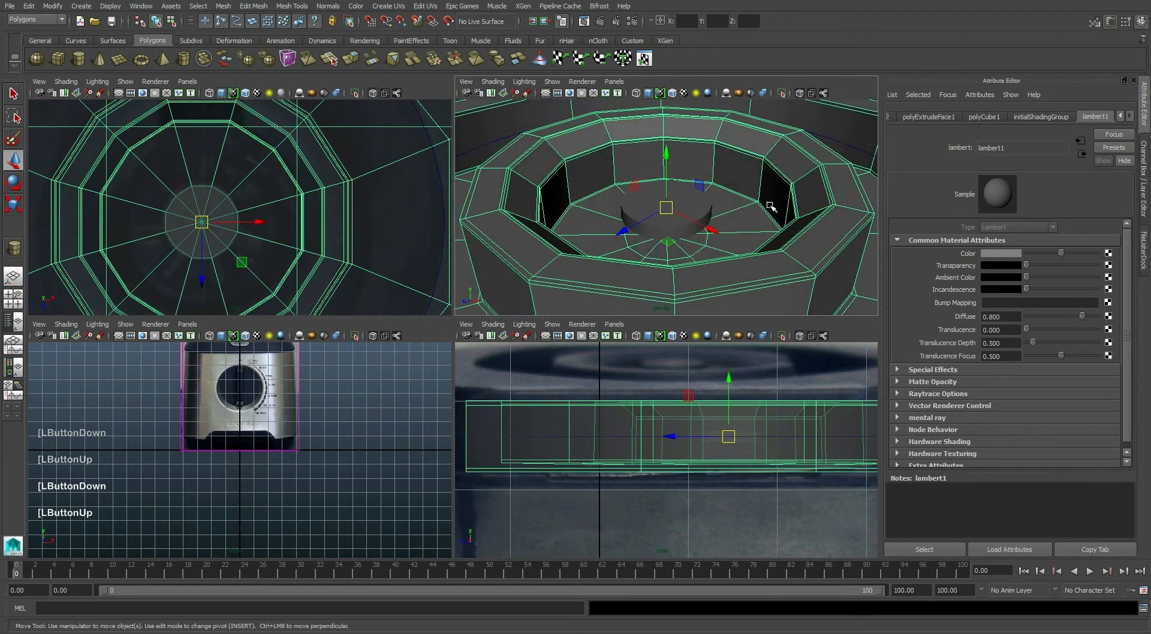
{"action": "left_click", "coordinate": [684, 228]}
{"action": "left_click_drag", "start_coordinate": [667, 180], "coordinate": [670, 182]}
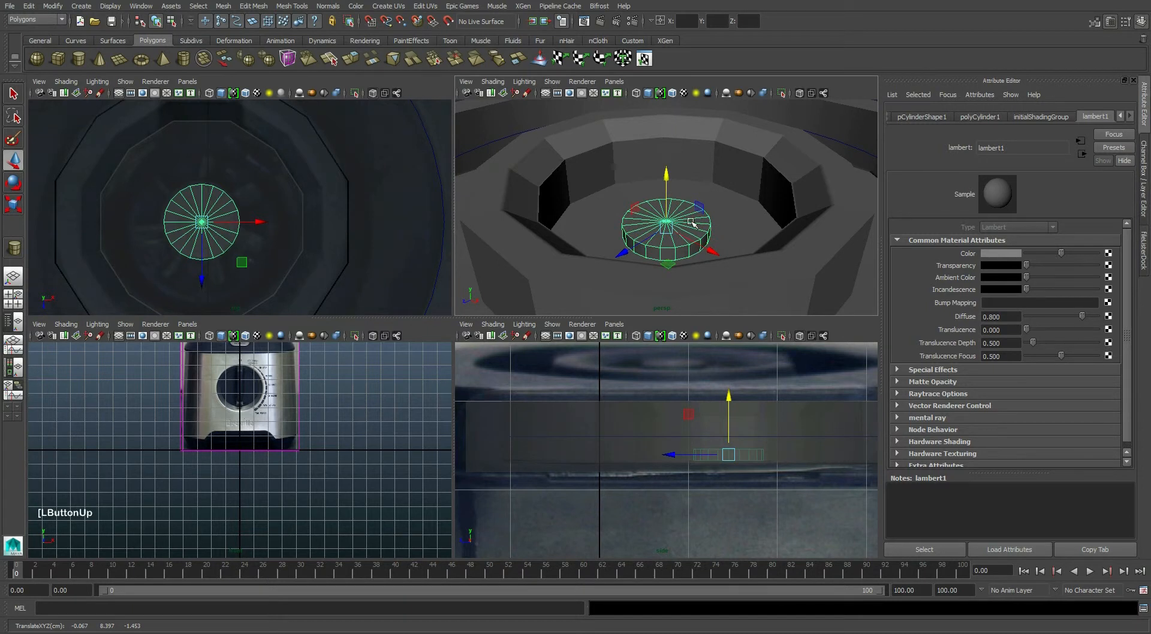
Raise the cylinder's top vertices to the top edge of the blender mesh in the side view and return to object mode.
{"action": "right_click_drag", "start_coordinate": [691, 223], "coordinate": [695, 252]}
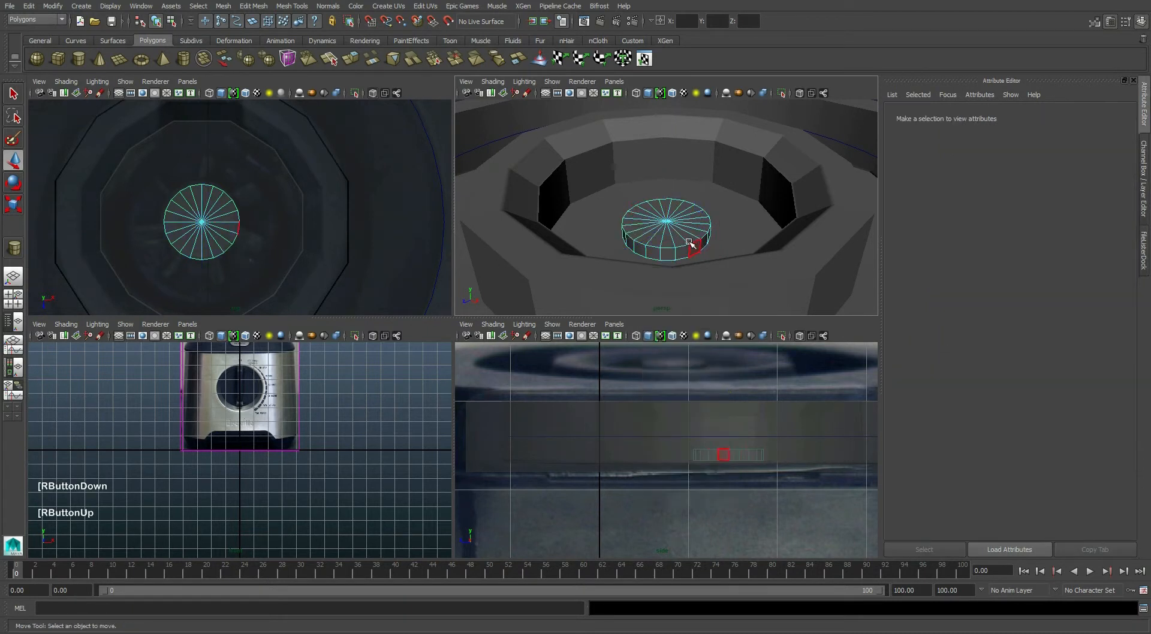
{"action": "right_click_drag", "start_coordinate": [682, 212], "coordinate": [660, 209]}
{"action": "key", "text": "space"}
{"action": "left_click_drag", "start_coordinate": [449, 267], "coordinate": [663, 338]}
{"action": "left_click_drag", "start_coordinate": [586, 280], "coordinate": [617, 182]}
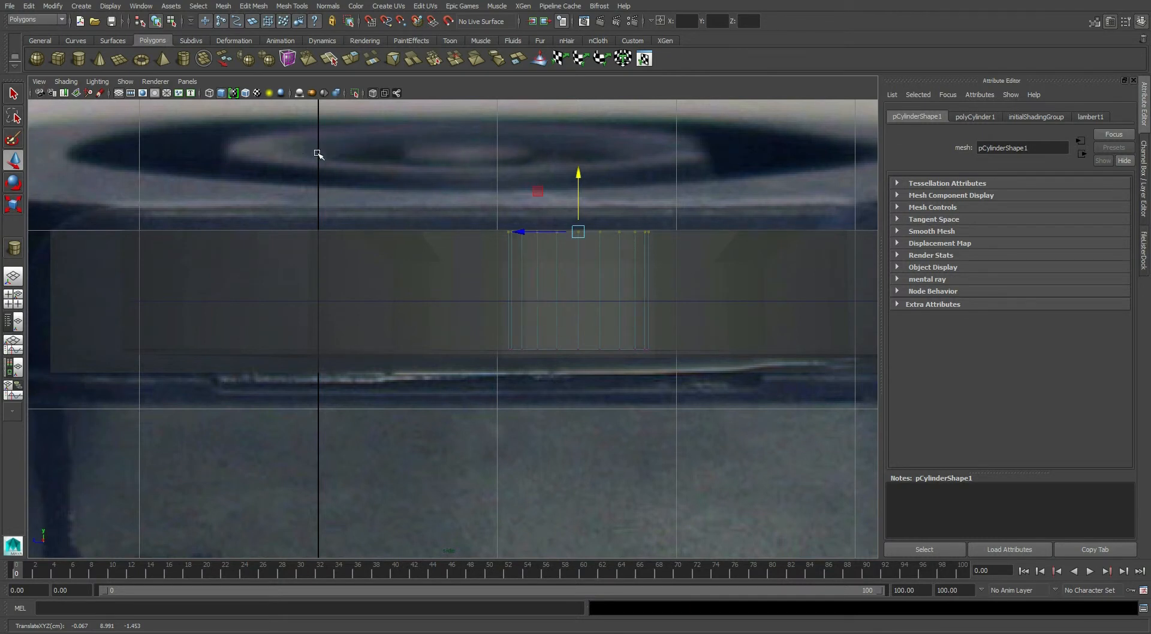
{"action": "key", "text": "space"}
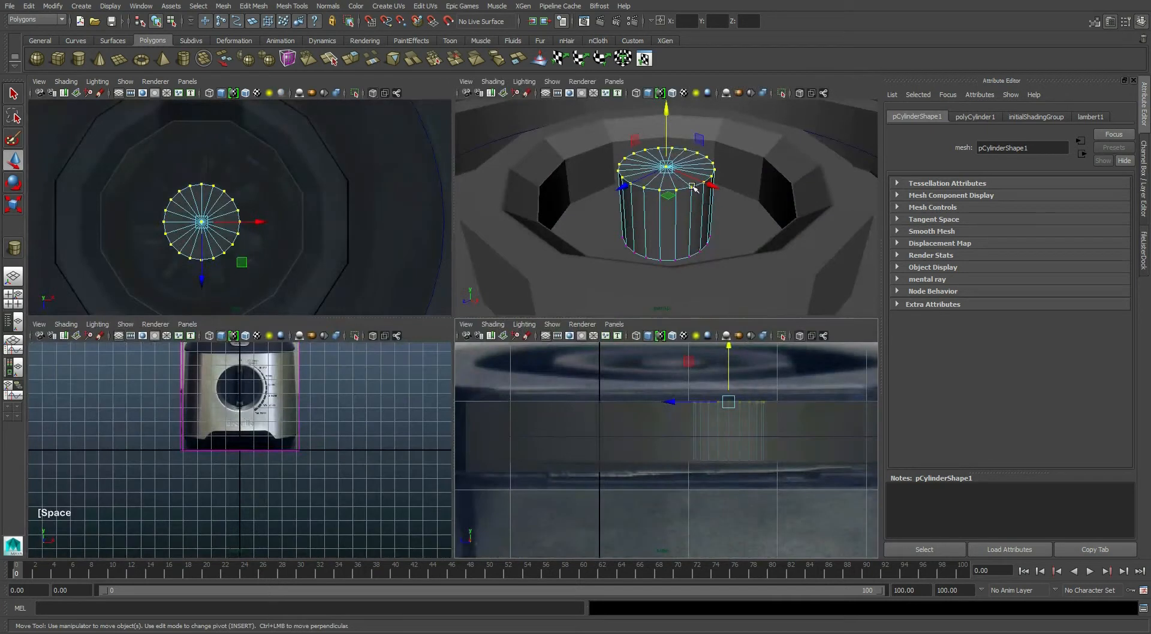
{"action": "middle_click_drag", "start_coordinate": [708, 194], "coordinate": [661, 184], "text": "alt"}
{"action": "left_click_drag", "start_coordinate": [669, 236], "coordinate": [664, 238], "text": "alt"}
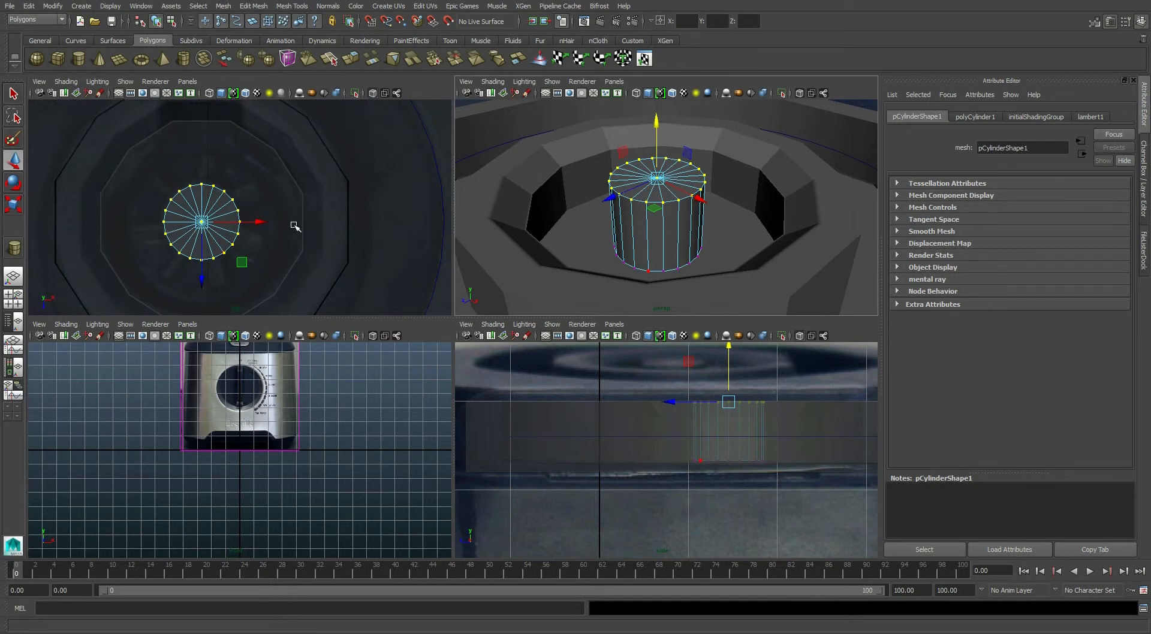
{"action": "right_click", "coordinate": [653, 191]}
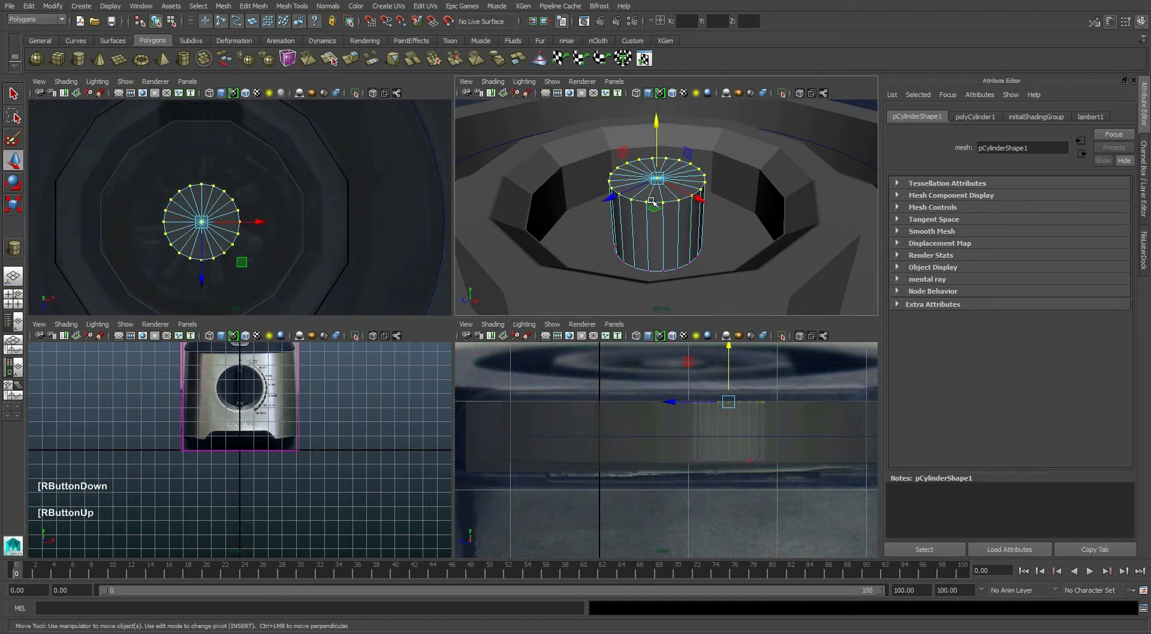
{"action": "right_click", "coordinate": [652, 191]}
{"action": "right_click_drag", "start_coordinate": [652, 191], "coordinate": [627, 253]}
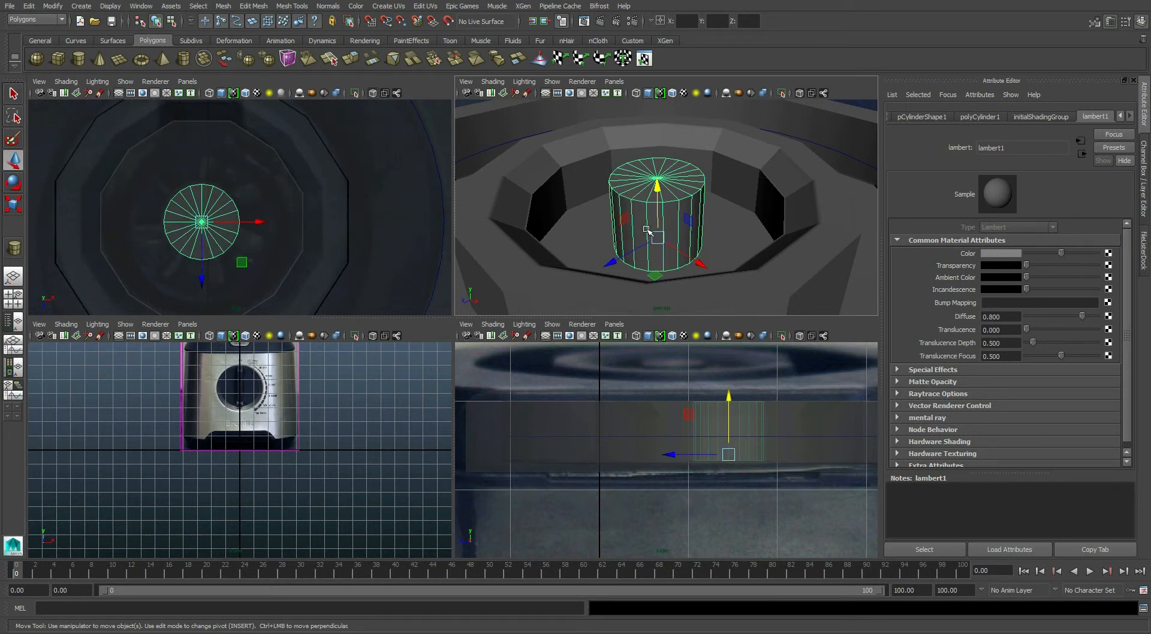
Draw a thin polygon cube beside the hub in the top view and raise it into the recess, to about Y 8.59.
{"action": "left_click", "coordinate": [58, 58]}
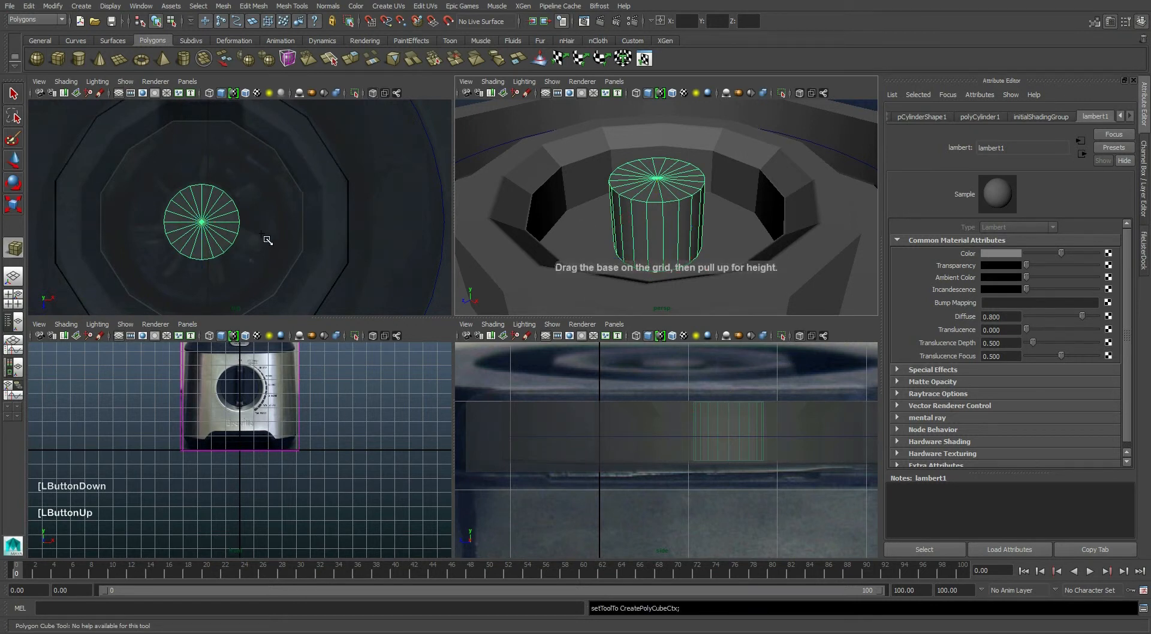
{"action": "left_click", "coordinate": [253, 199]}
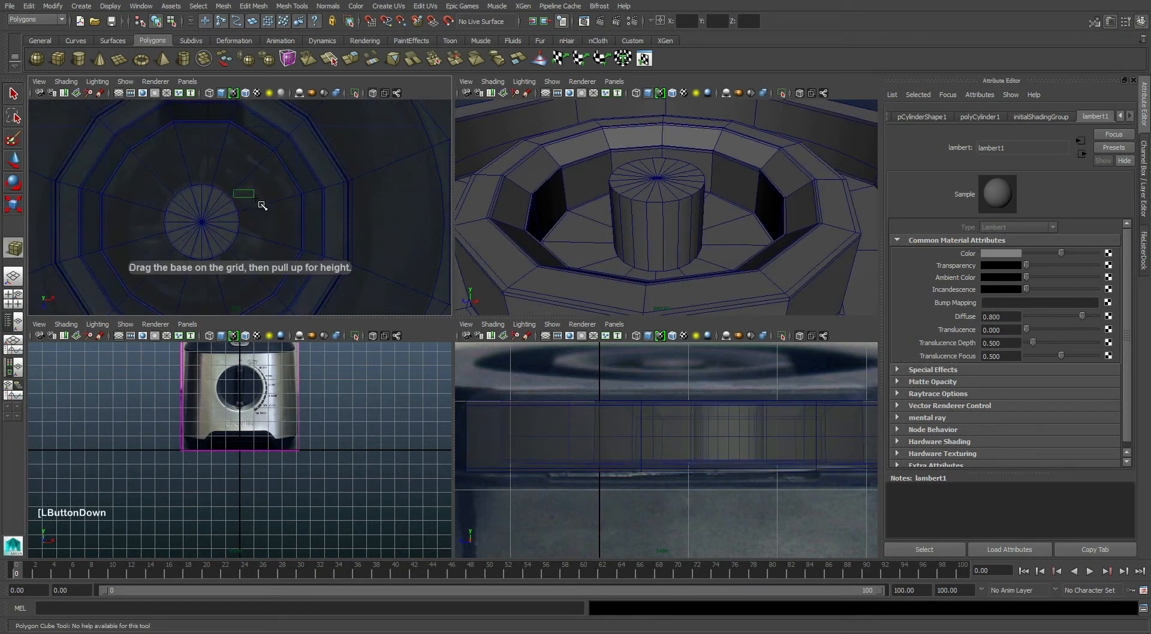
{"action": "left_click_drag", "start_coordinate": [268, 202], "coordinate": [266, 201]}
{"action": "left_click_drag", "start_coordinate": [266, 200], "coordinate": [265, 160]}
{"action": "middle_click_drag", "start_coordinate": [248, 406], "coordinate": [249, 436], "text": "alt"}
{"action": "left_click_drag", "start_coordinate": [249, 436], "coordinate": [259, 322]}
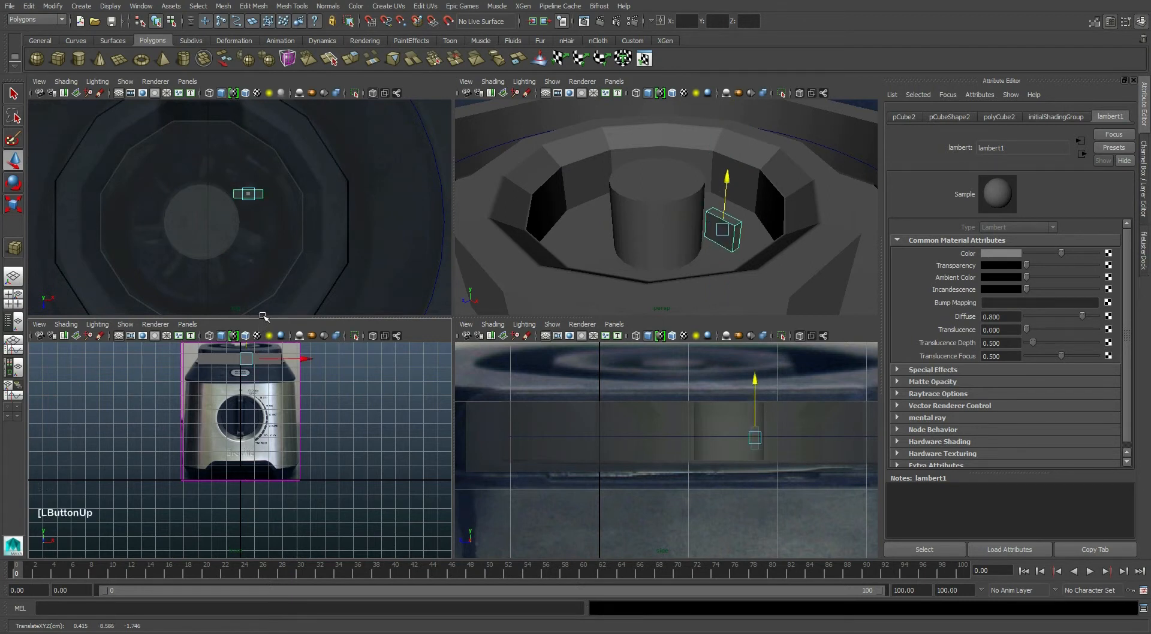
Move the cube against the hub's side at about X 0.48, Z -1.47, and show its creation parameters.
{"action": "middle_click_drag", "start_coordinate": [675, 228], "coordinate": [677, 232], "text": "alt"}
{"action": "scroll", "coordinate": [677, 233], "scroll_direction": "up", "scroll_amount": 2}
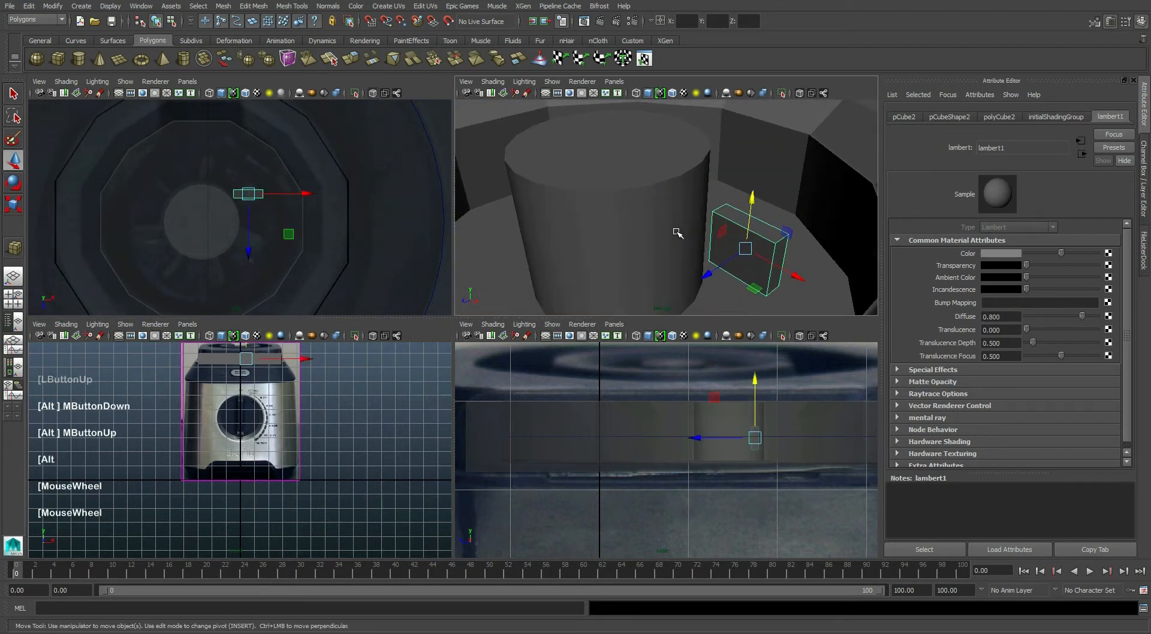
{"action": "right_click", "coordinate": [251, 217]}
{"action": "scroll", "coordinate": [253, 204], "scroll_direction": "up", "scroll_amount": 3}
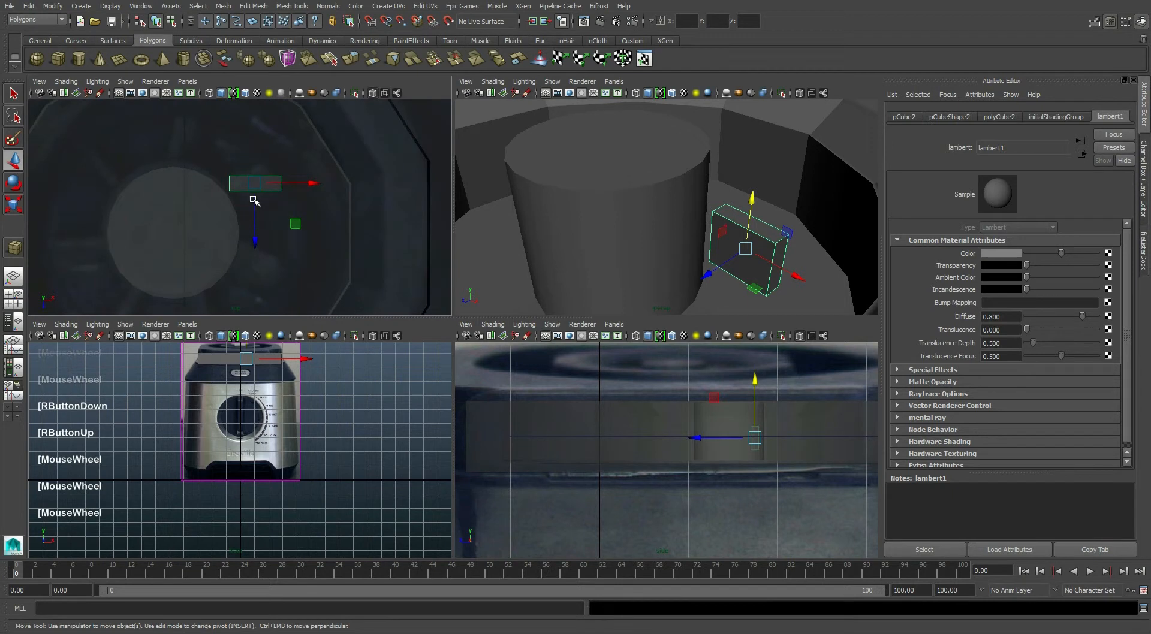
{"action": "left_click_drag", "start_coordinate": [255, 183], "coordinate": [266, 232]}
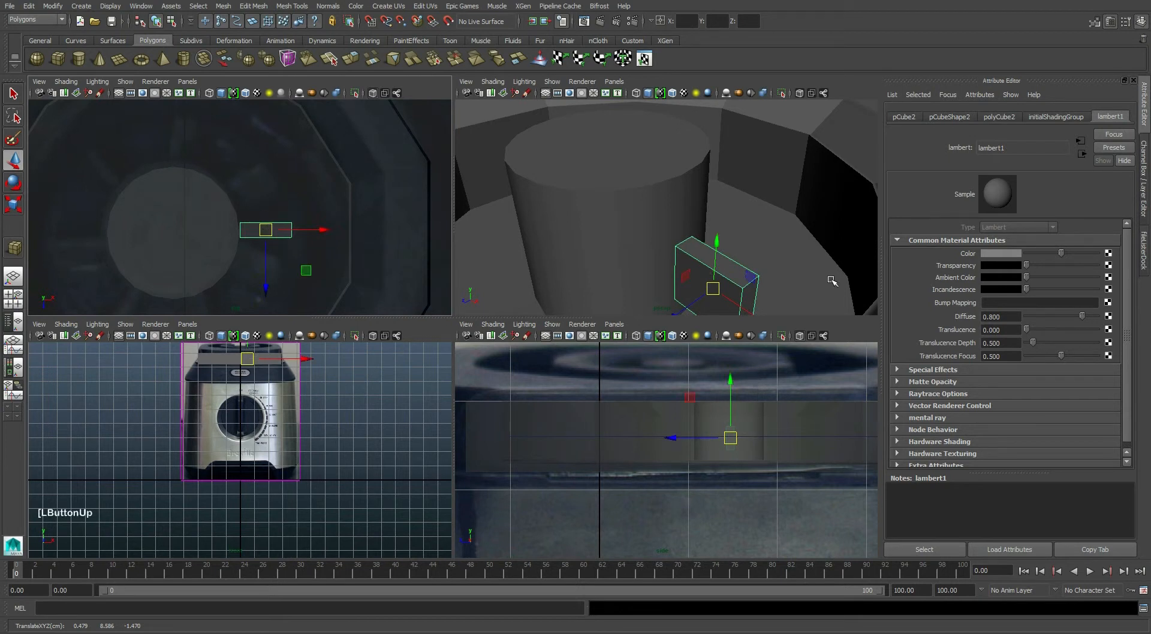
{"action": "key", "text": "ctrl+a"}
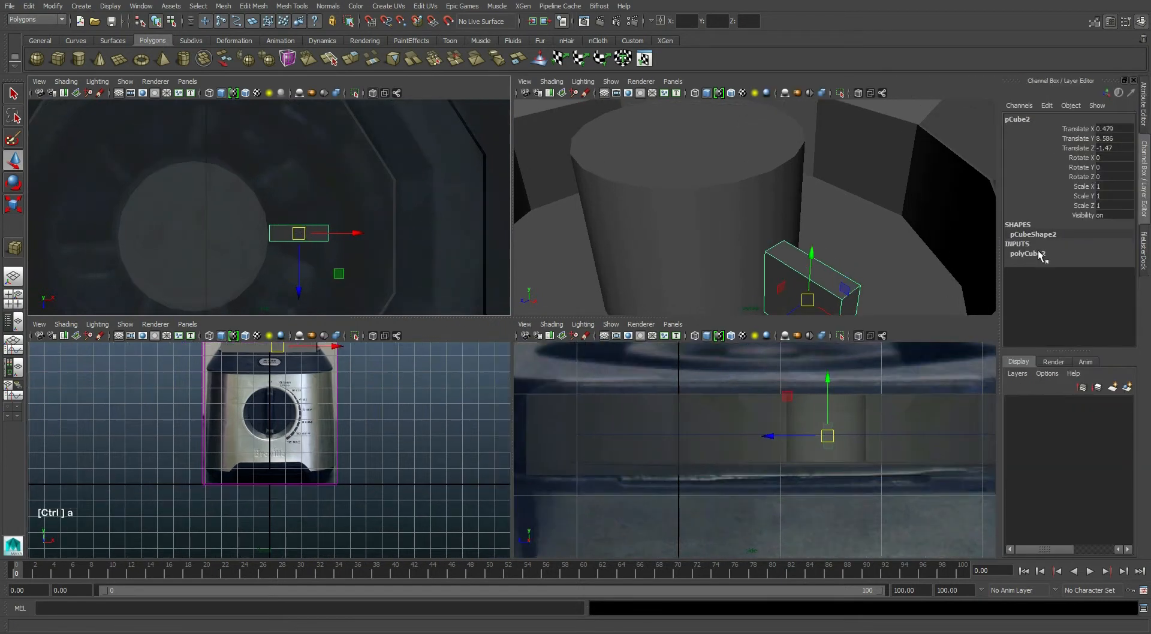
{"action": "left_click", "coordinate": [1038, 255]}
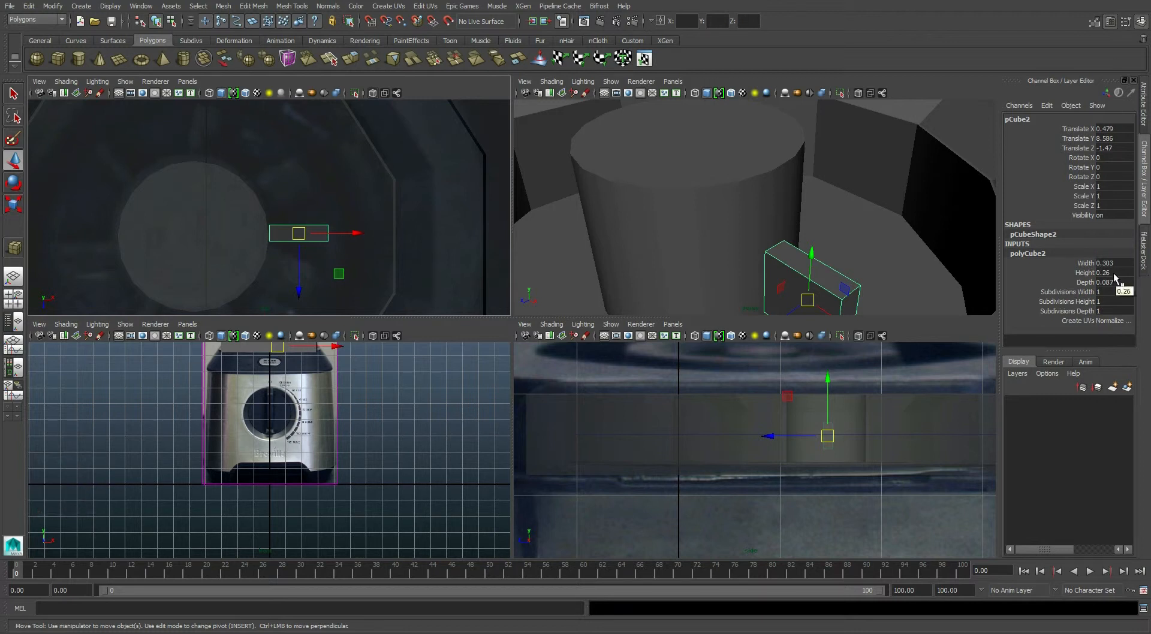
Try adjusting the cube's height, width and depth parameters interactively.
{"action": "left_click", "coordinate": [1085, 272]}
{"action": "mouse_move", "coordinate": [779, 236]}
{"action": "middle_mouse_down"}
{"action": "mouse_move", "coordinate": [766, 236]}
{"action": "mouse_move", "coordinate": [791, 236]}
{"action": "middle_mouse_up"}
{"action": "key", "text": "ctrl+z"}
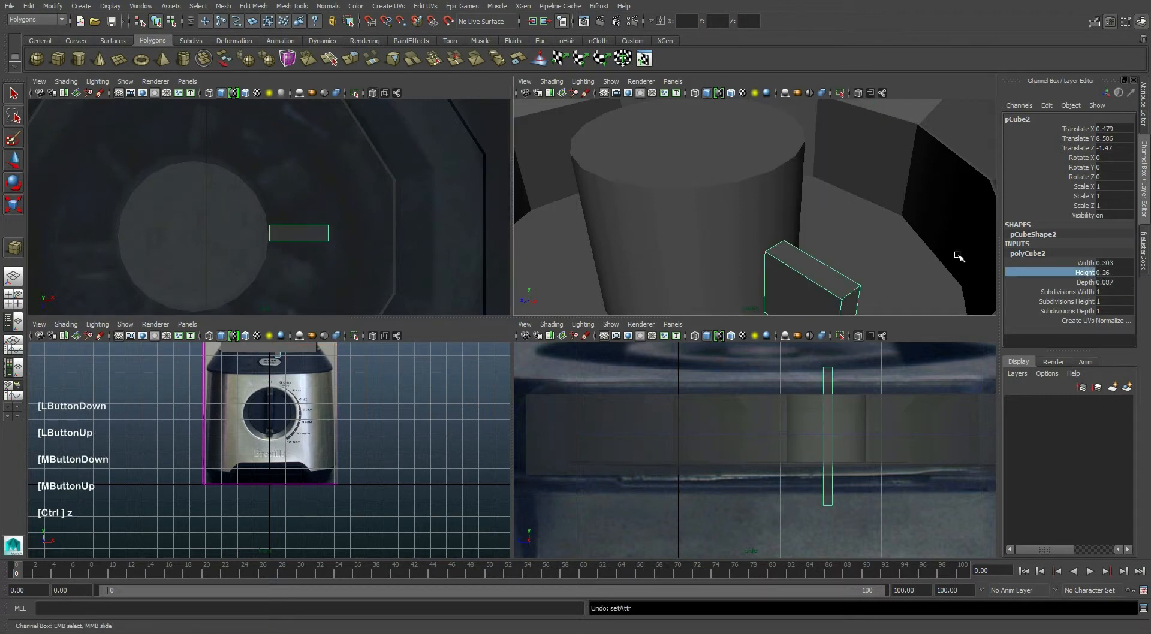
{"action": "left_click", "coordinate": [1085, 264]}
{"action": "middle_click_drag", "start_coordinate": [882, 273], "coordinate": [914, 273]}
{"action": "key", "text": "ctrl+z"}
{"action": "left_click", "coordinate": [1085, 282]}
{"action": "middle_click_drag", "start_coordinate": [703, 213], "coordinate": [722, 216]}
{"action": "key", "text": "ctrl+z"}
Set the cube's depth to 0.05 and nudge it slightly along Z to line up with the reference fin.
{"action": "left_click", "coordinate": [1125, 282]}
{"action": "type", "text": ".05"}
{"action": "key", "text": "Return"}
{"action": "mouse_move", "coordinate": [327, 225]}
{"action": "middle_mouse_down", "text": "alt"}
{"action": "mouse_move", "coordinate": [331, 238]}
{"action": "mouse_move", "coordinate": [334, 220]}
{"action": "middle_mouse_up", "text": "alt"}
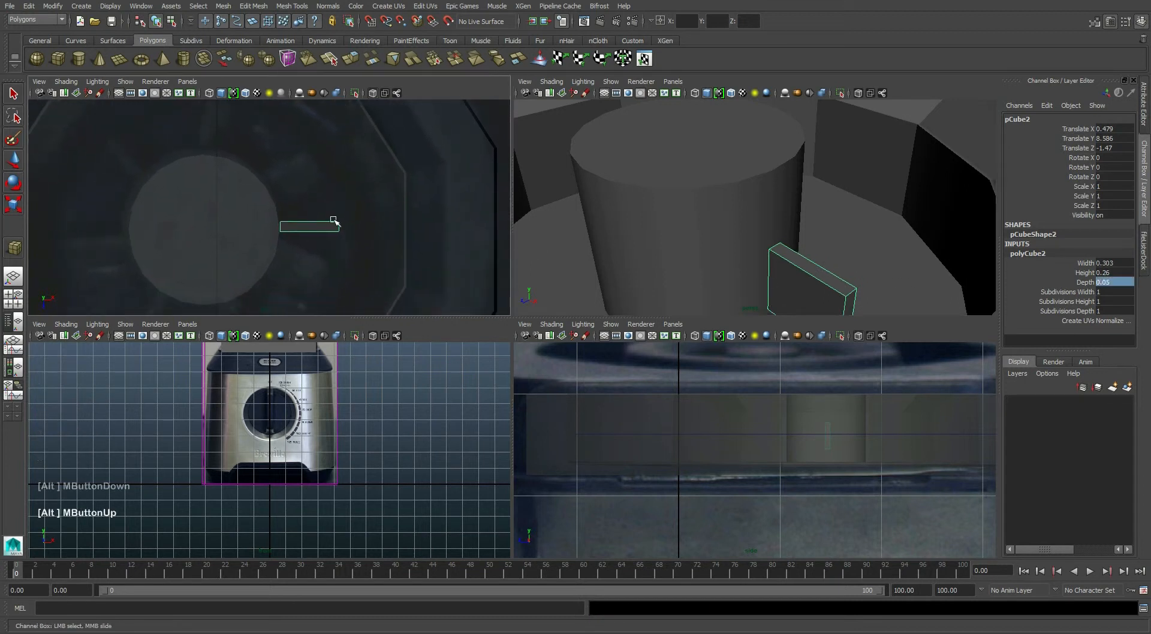
{"action": "key", "text": "w"}
{"action": "left_click_drag", "start_coordinate": [310, 262], "coordinate": [309, 268]}
Shorten the cube by moving its outer end vertices toward the hub along X, and return to object mode.
{"action": "middle_click_drag", "start_coordinate": [331, 234], "coordinate": [325, 196], "text": "alt"}
{"action": "right_click_drag", "start_coordinate": [379, 198], "coordinate": [351, 192]}
{"action": "left_click_drag", "start_coordinate": [412, 173], "coordinate": [377, 257]}
{"action": "mouse_move", "coordinate": [438, 195]}
{"action": "left_mouse_down"}
{"action": "mouse_move", "coordinate": [411, 206]}
{"action": "mouse_move", "coordinate": [431, 208]}
{"action": "left_mouse_up"}
{"action": "right_click_drag", "start_coordinate": [365, 194], "coordinate": [370, 232]}
Move the cube to the opposite side of the hub at about X -0.58 and lower it to about Y 8.5.
{"action": "left_click_drag", "start_coordinate": [405, 197], "coordinate": [204, 210]}
{"action": "middle_click_drag", "start_coordinate": [243, 178], "coordinate": [274, 203], "text": "alt"}
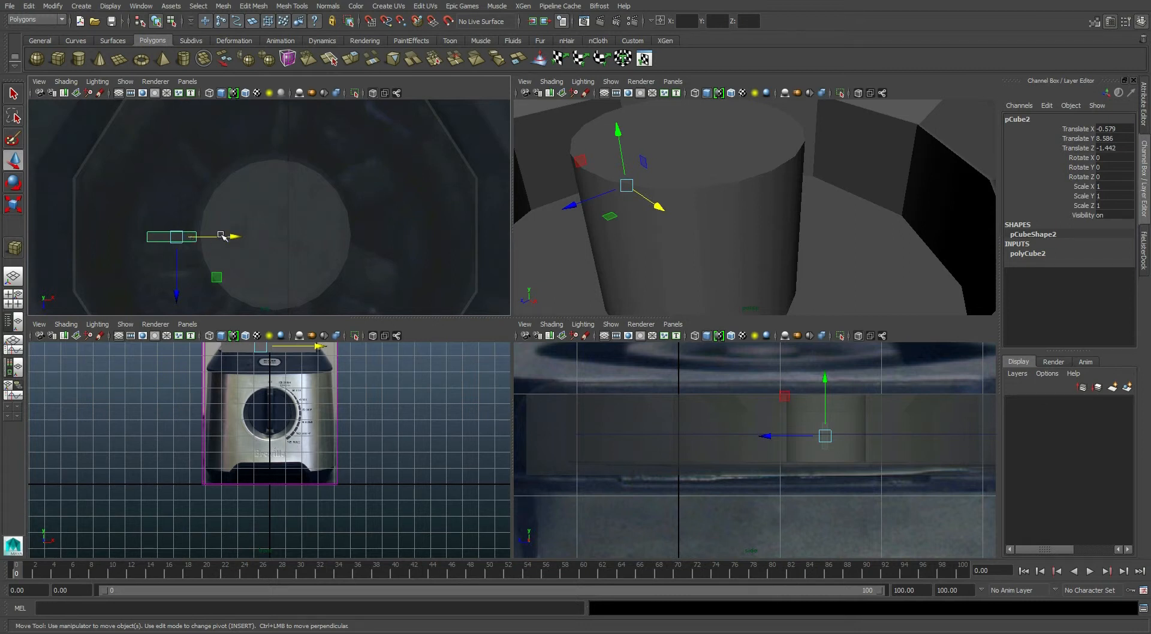
{"action": "left_click_drag", "start_coordinate": [684, 218], "coordinate": [793, 228], "text": "alt"}
{"action": "middle_click_drag", "start_coordinate": [681, 268], "coordinate": [692, 217], "text": "alt"}
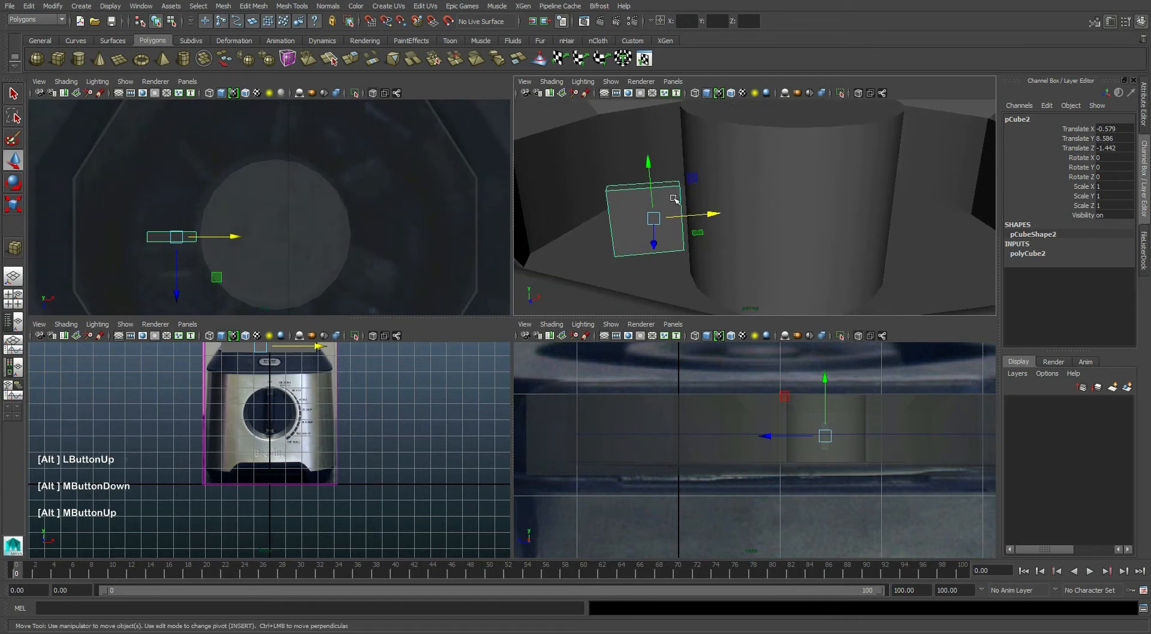
{"action": "mouse_move", "coordinate": [647, 166]}
{"action": "left_mouse_down"}
{"action": "mouse_move", "coordinate": [654, 199]}
{"action": "mouse_move", "coordinate": [655, 186]}
{"action": "left_mouse_up"}
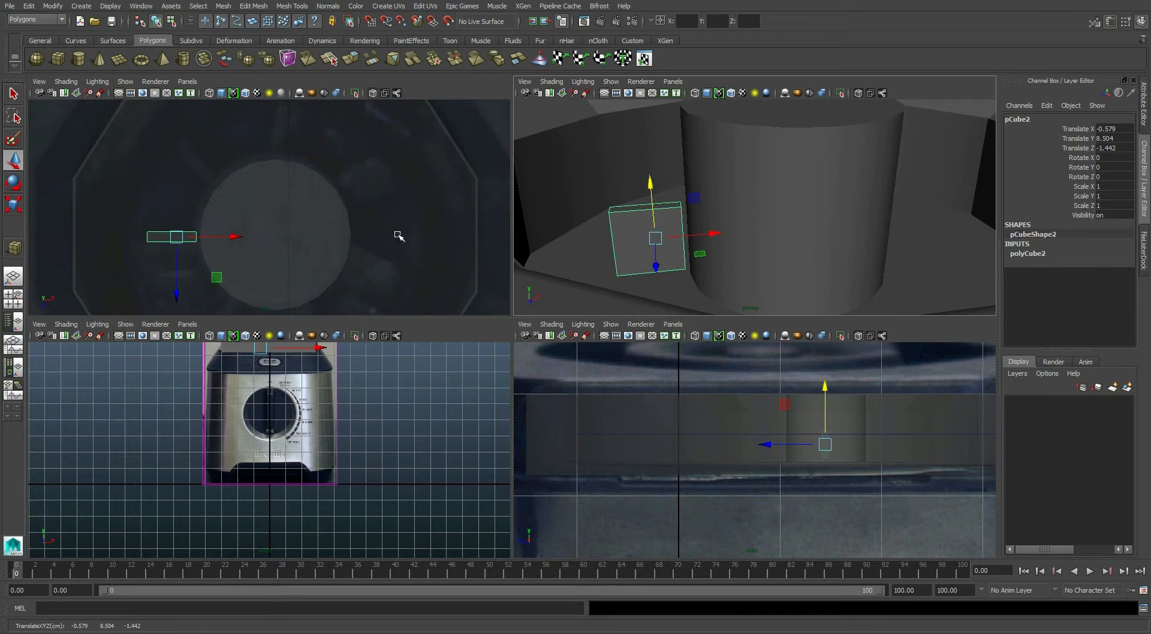
Raise the cube's top vertices close to the hub's top and shift them along Z to slant the fin, and switch to face selection.
{"action": "right_click_drag", "start_coordinate": [655, 231], "coordinate": [654, 210]}
{"action": "left_click_drag", "start_coordinate": [558, 169], "coordinate": [715, 219]}
{"action": "left_click_drag", "start_coordinate": [643, 169], "coordinate": [653, 74]}
{"action": "left_click_drag", "start_coordinate": [684, 149], "coordinate": [635, 184], "text": "alt"}
{"action": "middle_click_drag", "start_coordinate": [660, 226], "coordinate": [671, 237], "text": "alt"}
{"action": "left_click_drag", "start_coordinate": [671, 236], "coordinate": [669, 222], "text": "alt"}
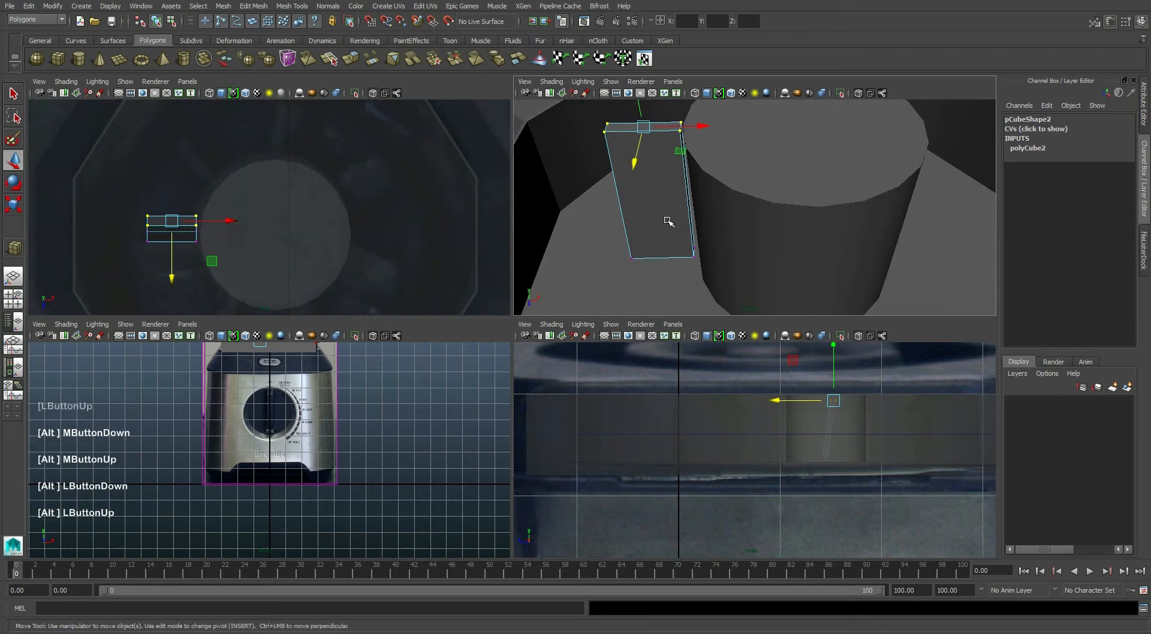
{"action": "right_click_drag", "start_coordinate": [682, 192], "coordinate": [681, 212]}
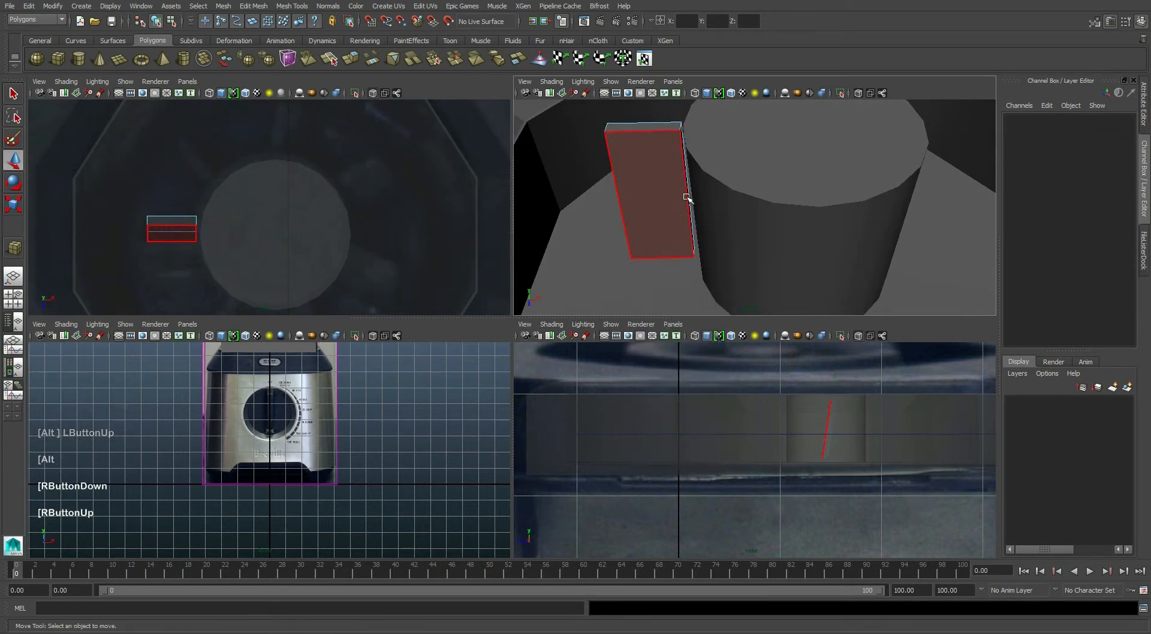
Select only the fin's end face toward the hub and apply a face extrusion with 1 division.
{"action": "key", "text": "f"}
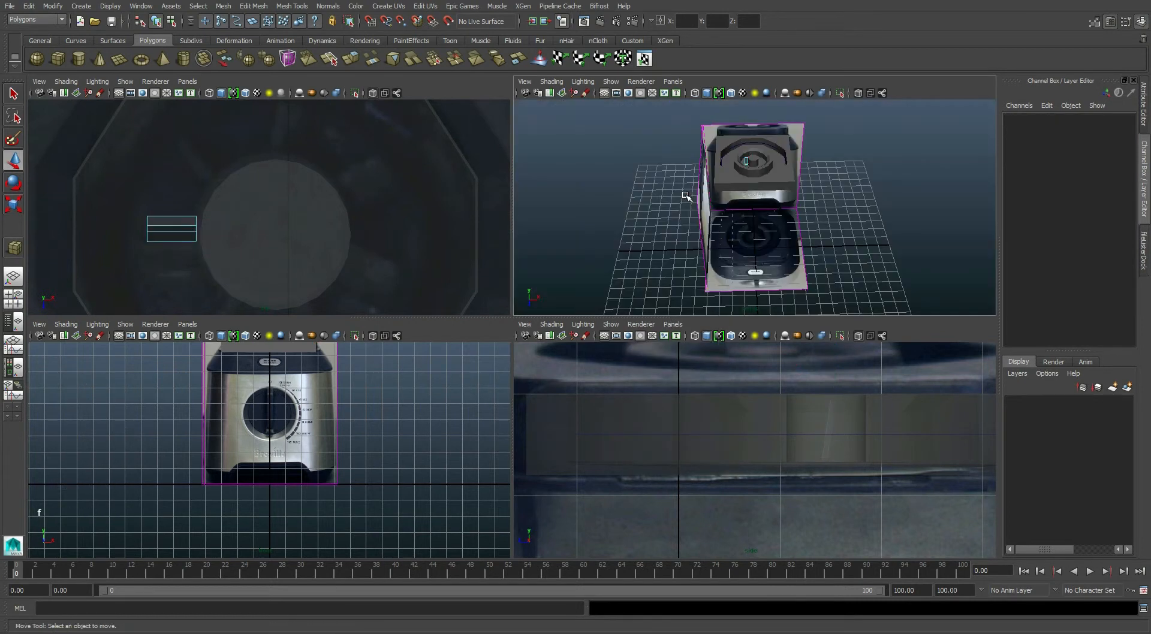
{"action": "left_click", "coordinate": [753, 174]}
{"action": "key", "text": "f"}
{"action": "left_click_drag", "start_coordinate": [750, 219], "coordinate": [825, 146], "text": "alt"}
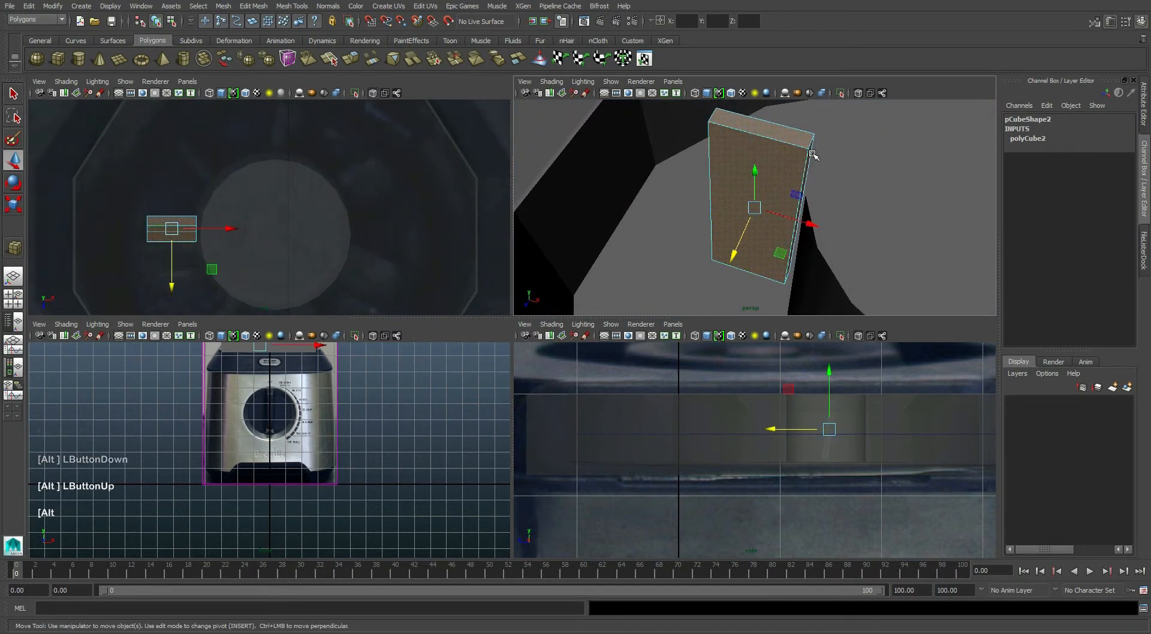
{"action": "left_click_drag", "start_coordinate": [699, 285], "coordinate": [746, 87], "text": "ctrl"}
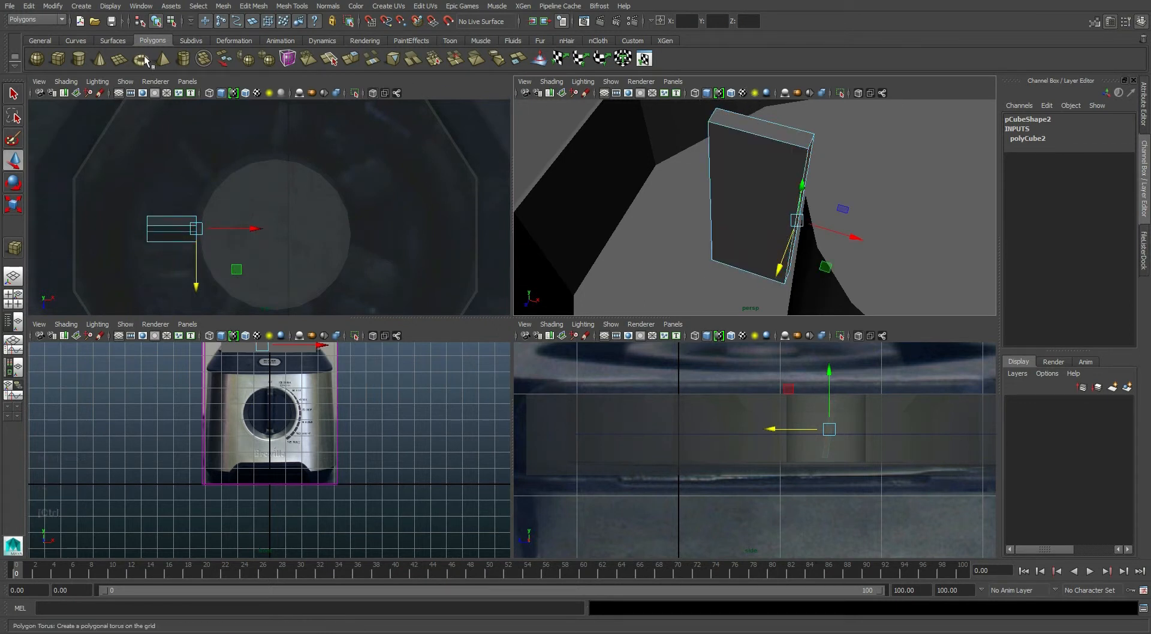
{"action": "left_click", "coordinate": [223, 6]}
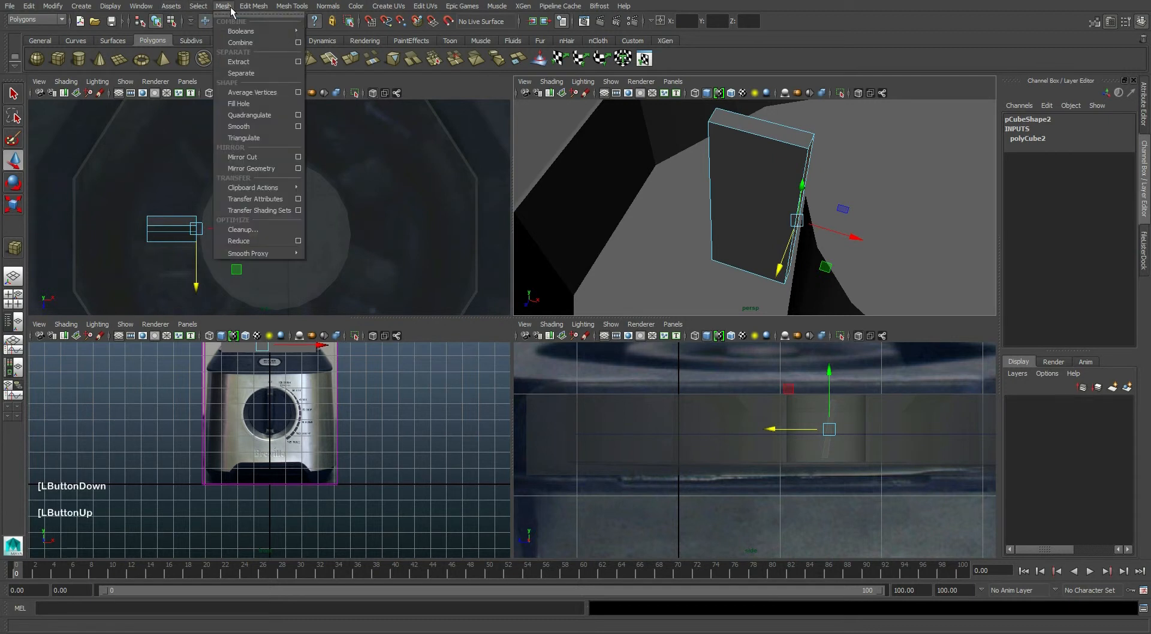
{"action": "mouse_move", "coordinate": [253, 6]}
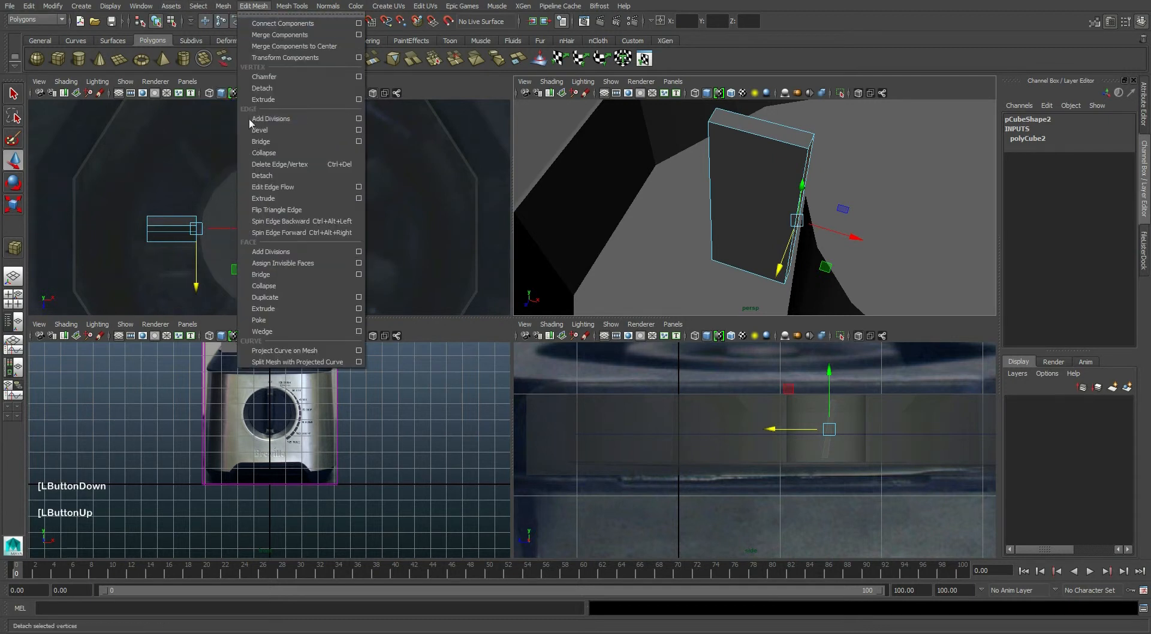
{"action": "left_click", "coordinate": [360, 308]}
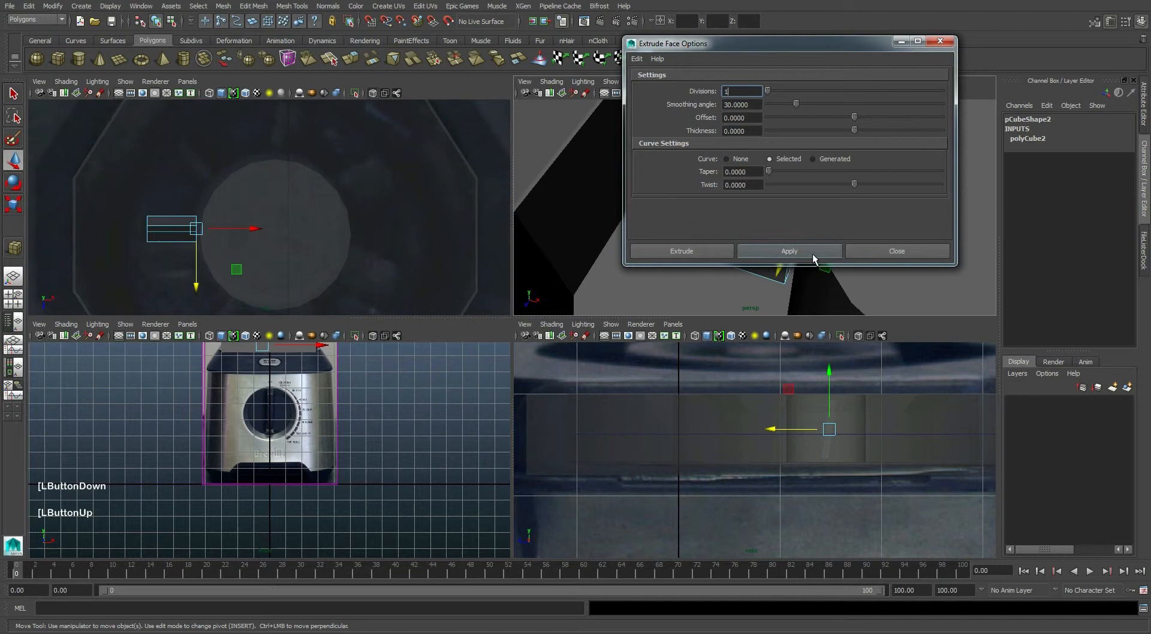
{"action": "left_click", "coordinate": [813, 254]}
{"action": "left_click", "coordinate": [890, 250]}
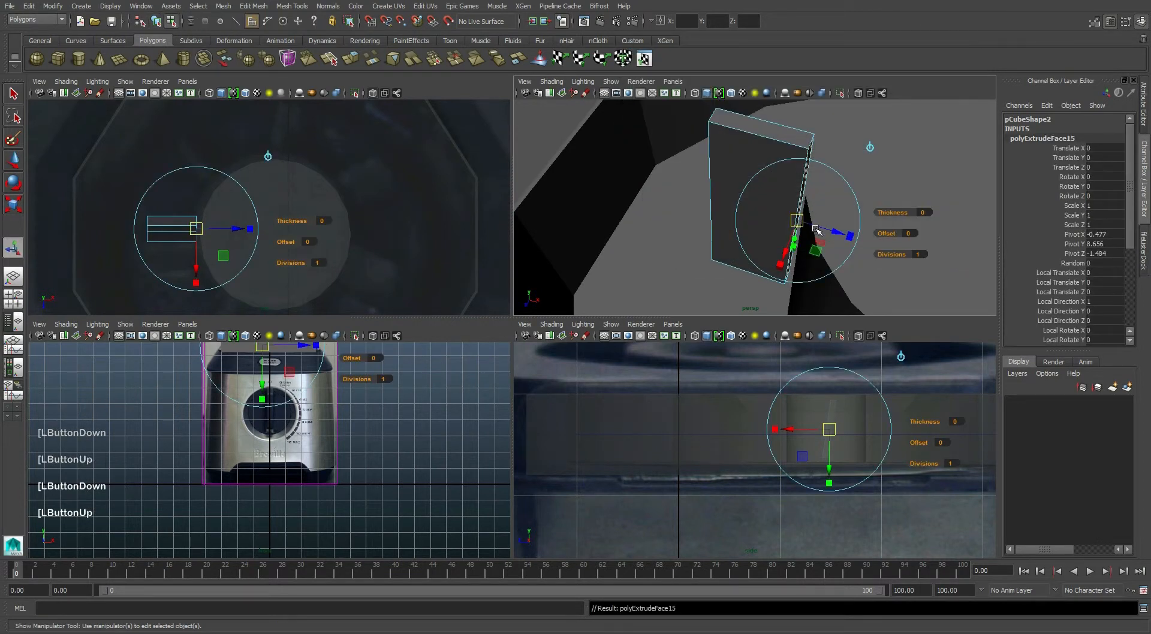
Scale the extruded end face uniformly to about 0.867 so it is inset from the fin's edges.
{"action": "middle_click_drag", "start_coordinate": [832, 230], "coordinate": [793, 199], "text": "alt"}
{"action": "mouse_move", "coordinate": [792, 199]}
{"action": "left_mouse_down", "text": "alt"}
{"action": "mouse_move", "coordinate": [750, 201]}
{"action": "mouse_move", "coordinate": [774, 190]}
{"action": "left_mouse_up", "text": "alt"}
{"action": "left_click_drag", "start_coordinate": [808, 250], "coordinate": [819, 247]}
{"action": "middle_click_drag", "start_coordinate": [819, 247], "coordinate": [851, 237], "text": "alt"}
{"action": "left_click_drag", "start_coordinate": [852, 237], "coordinate": [841, 207], "text": "alt"}
{"action": "middle_click_drag", "start_coordinate": [825, 224], "coordinate": [812, 264], "text": "alt"}
{"action": "key", "text": "ctrl+z"}
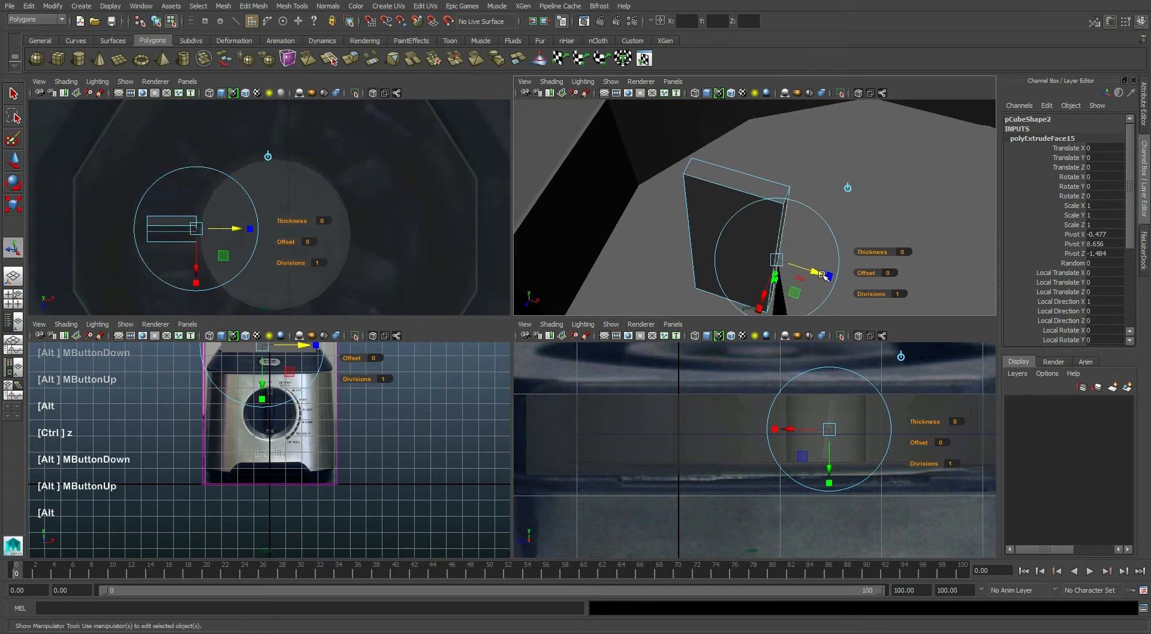
{"action": "left_click", "coordinate": [811, 280]}
{"action": "left_click_drag", "start_coordinate": [778, 262], "coordinate": [777, 275]}
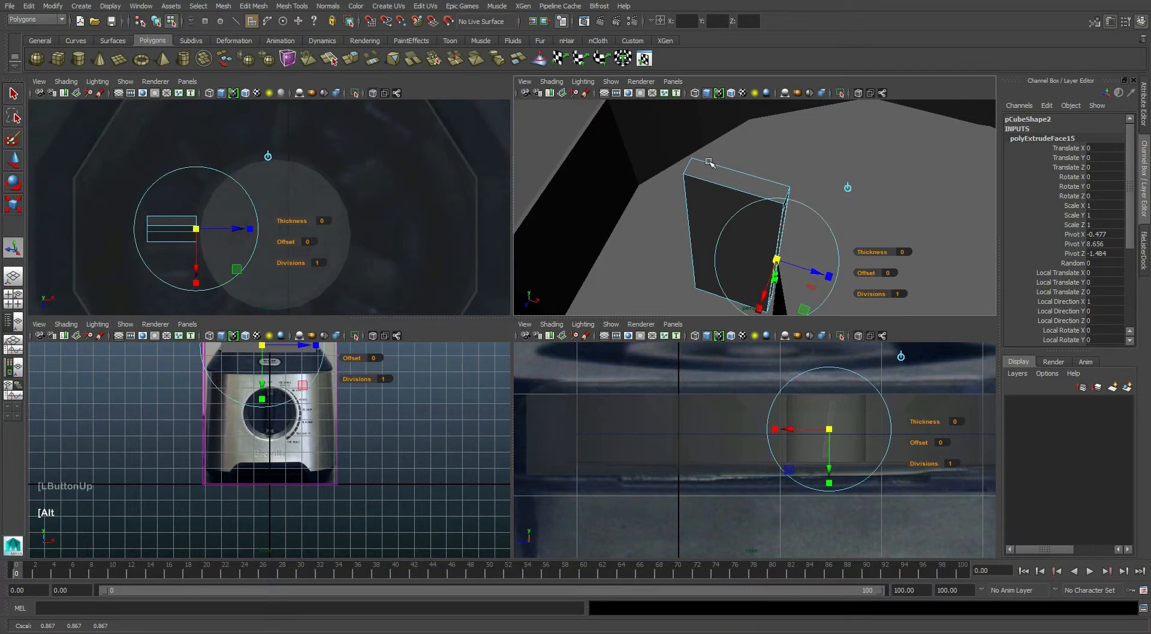
Extrude the inset face again, pull it out into the hub, and return to object mode.
{"action": "key", "text": "g"}
{"action": "left_click", "coordinate": [821, 274]}
{"action": "left_click_drag", "start_coordinate": [822, 274], "coordinate": [848, 250]}
{"action": "right_click_drag", "start_coordinate": [743, 216], "coordinate": [741, 277]}
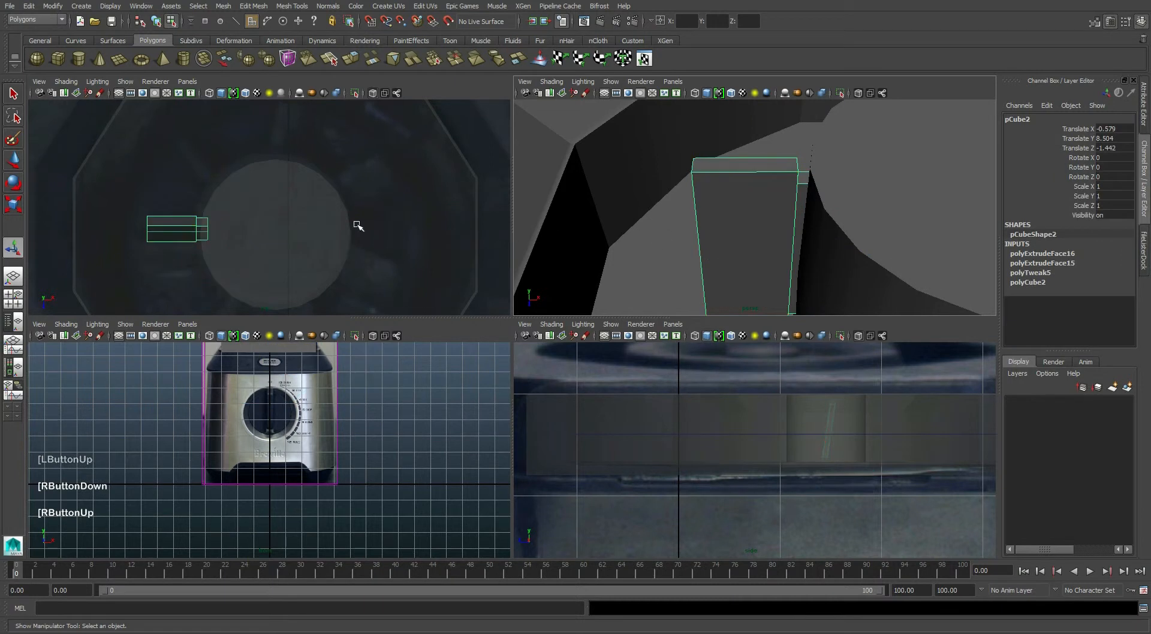
Move the fin along Z to about -1.408 so it is centered on the hub.
{"action": "key", "text": "w"}
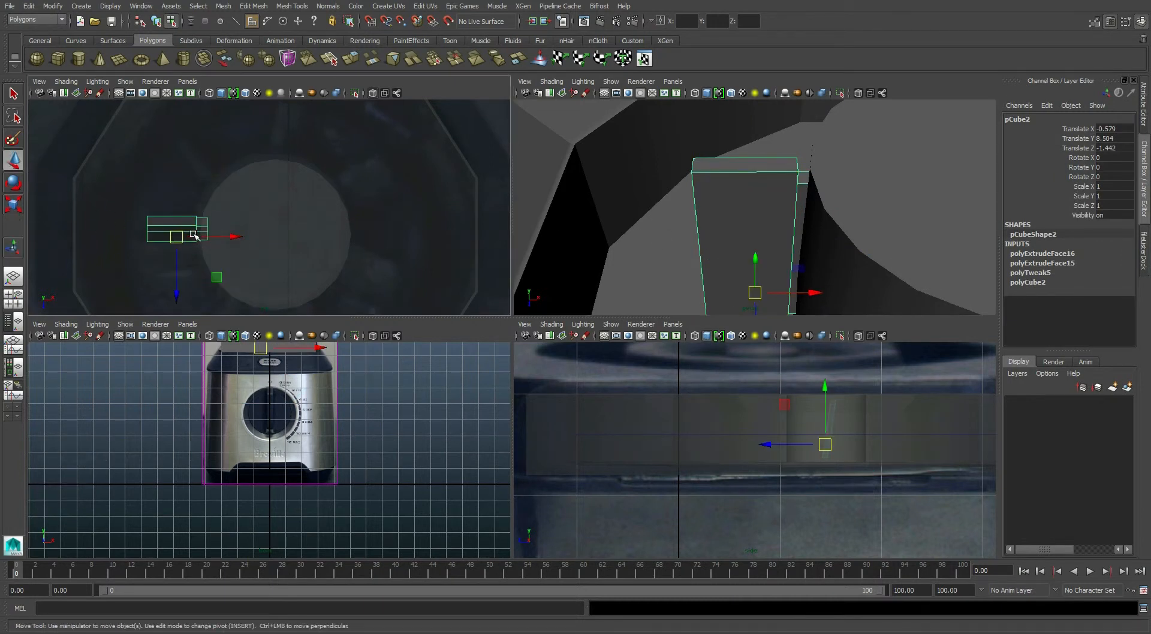
{"action": "left_click_drag", "start_coordinate": [178, 294], "coordinate": [179, 301]}
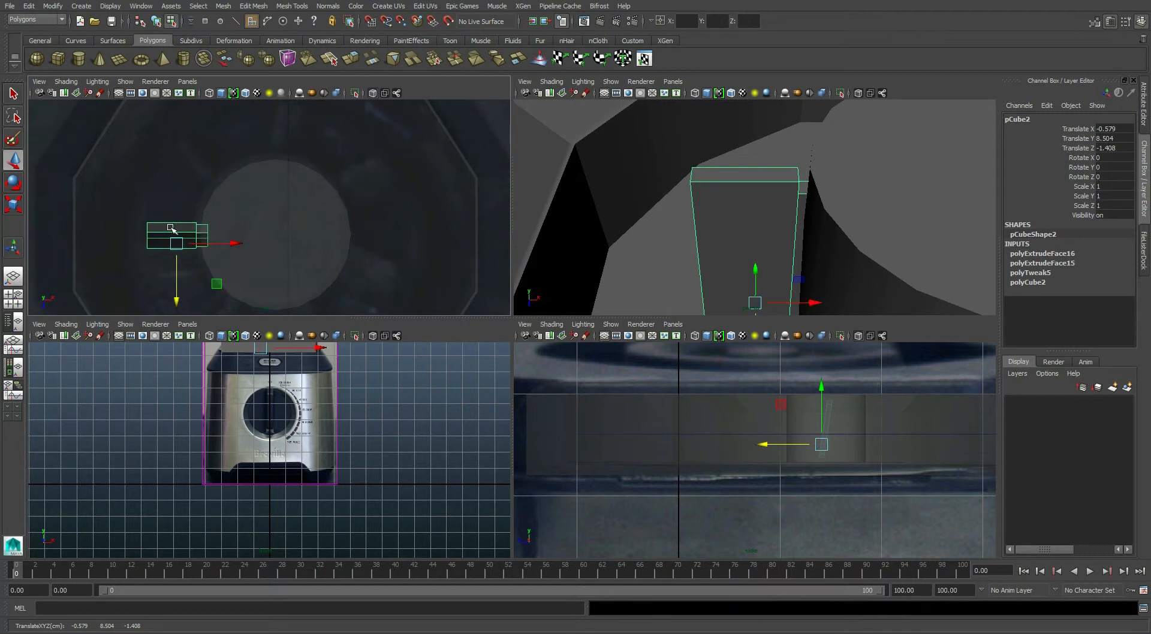
{"action": "middle_click_drag", "start_coordinate": [329, 261], "coordinate": [368, 232], "text": "alt"}
{"action": "scroll", "coordinate": [300, 241], "scroll_direction": "down", "scroll_amount": 2}
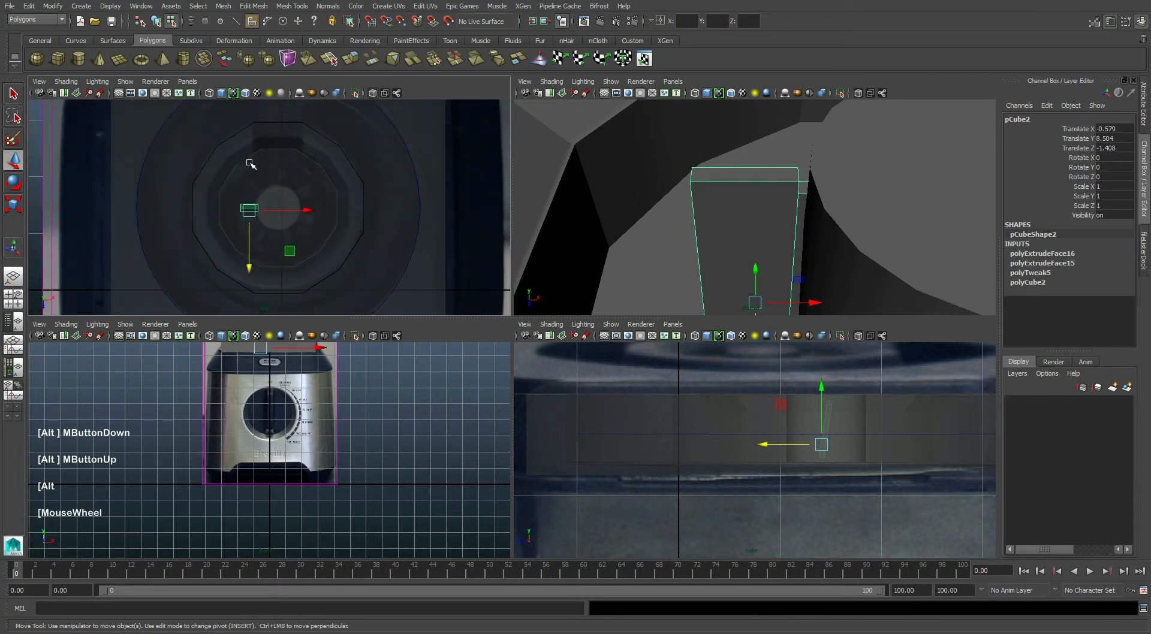
Switch back to object selection and select the fin beside the hub.
{"action": "left_click", "coordinate": [279, 199]}
{"action": "scroll", "coordinate": [279, 201], "scroll_direction": "up", "scroll_amount": 3}
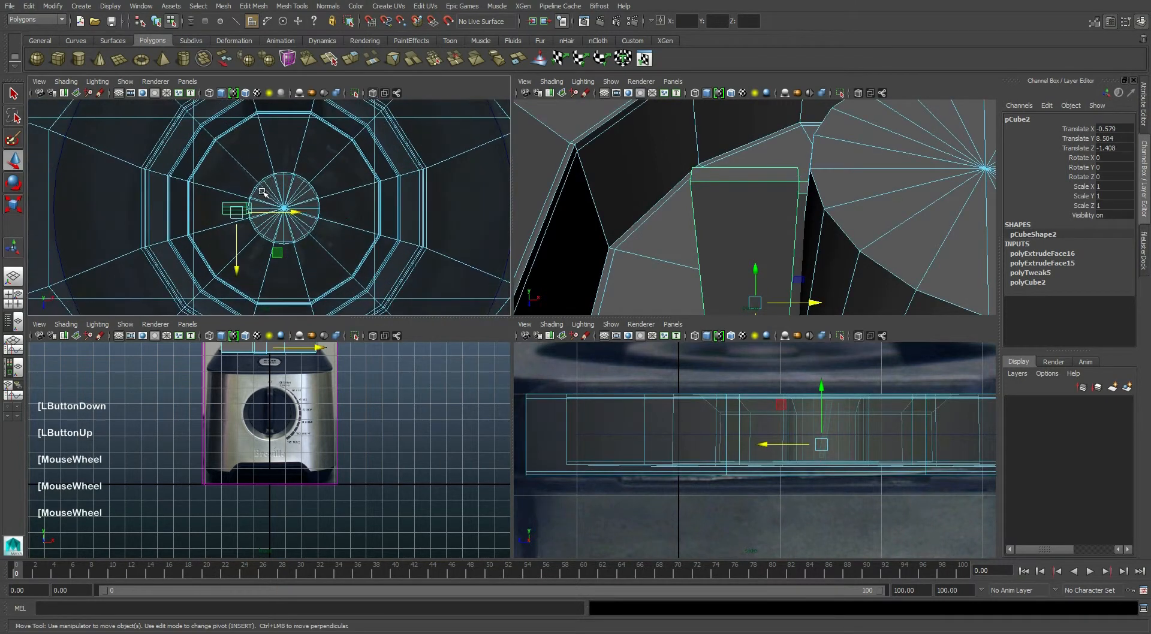
{"action": "left_click", "coordinate": [156, 21]}
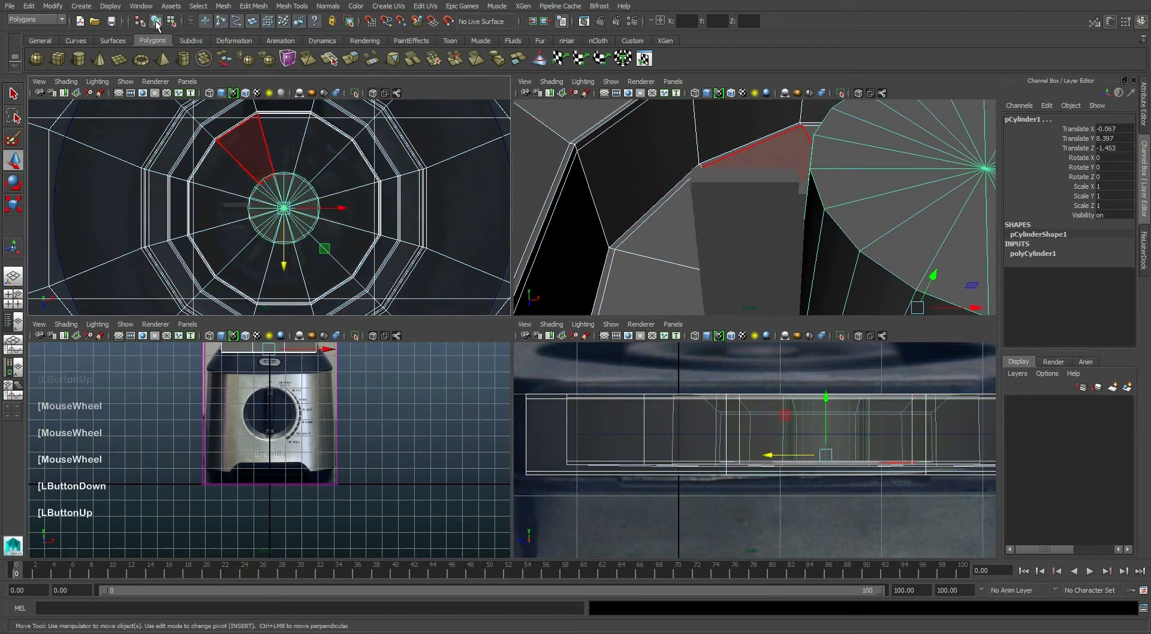
{"action": "left_click", "coordinate": [236, 210]}
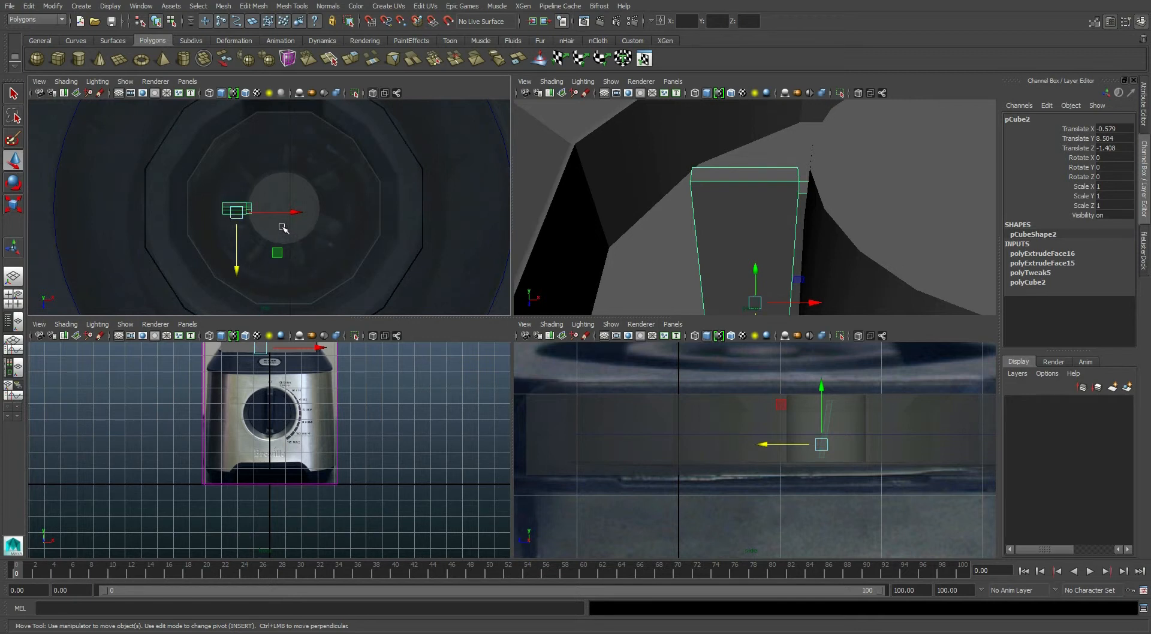
Try rotating the fin about its own pivot by roughly -50 degrees in Y, and undo the rotation.
{"action": "scroll", "coordinate": [258, 208], "scroll_direction": "down", "scroll_amount": 7}
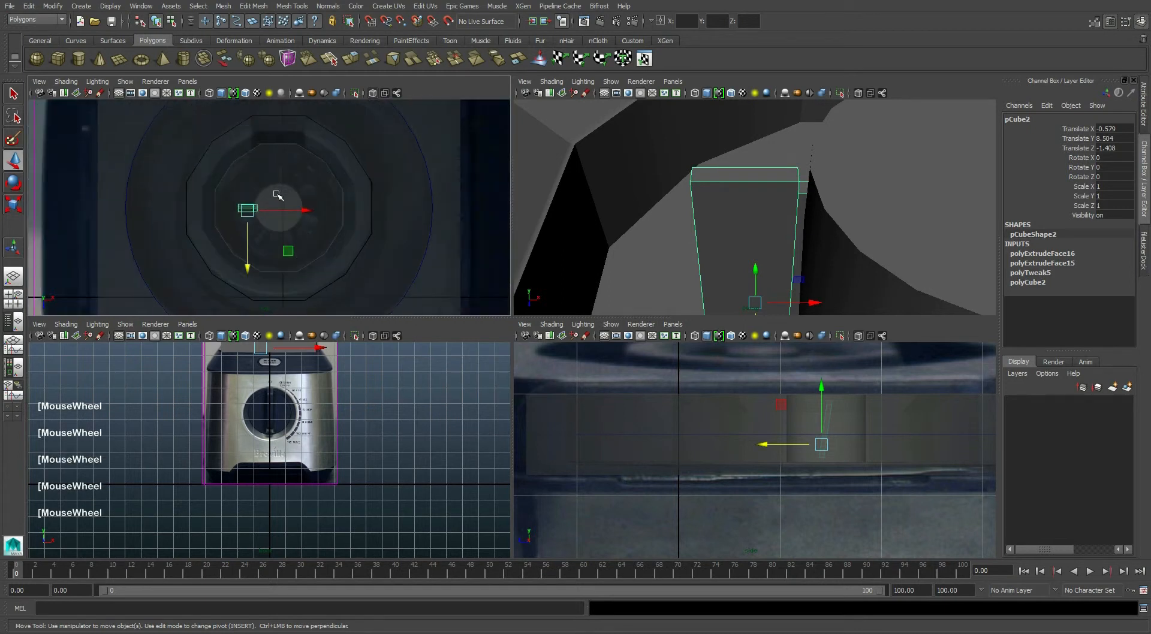
{"action": "left_click", "coordinate": [262, 211]}
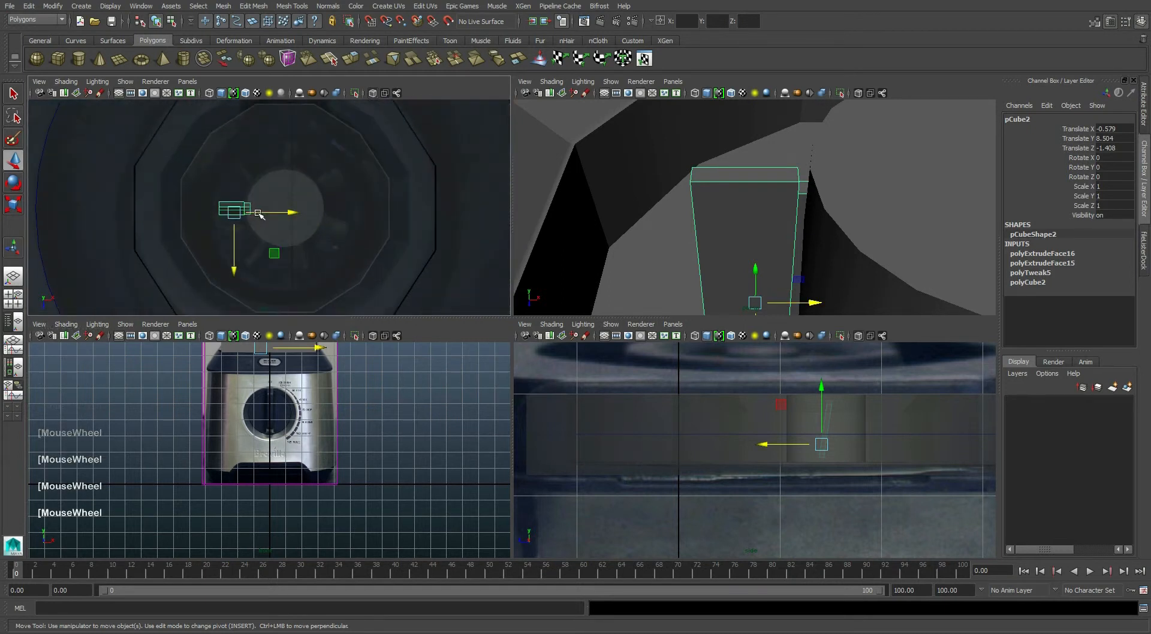
{"action": "key", "text": "e"}
{"action": "left_click_drag", "start_coordinate": [283, 192], "coordinate": [288, 220]}
{"action": "key", "text": "ctrl+z"}
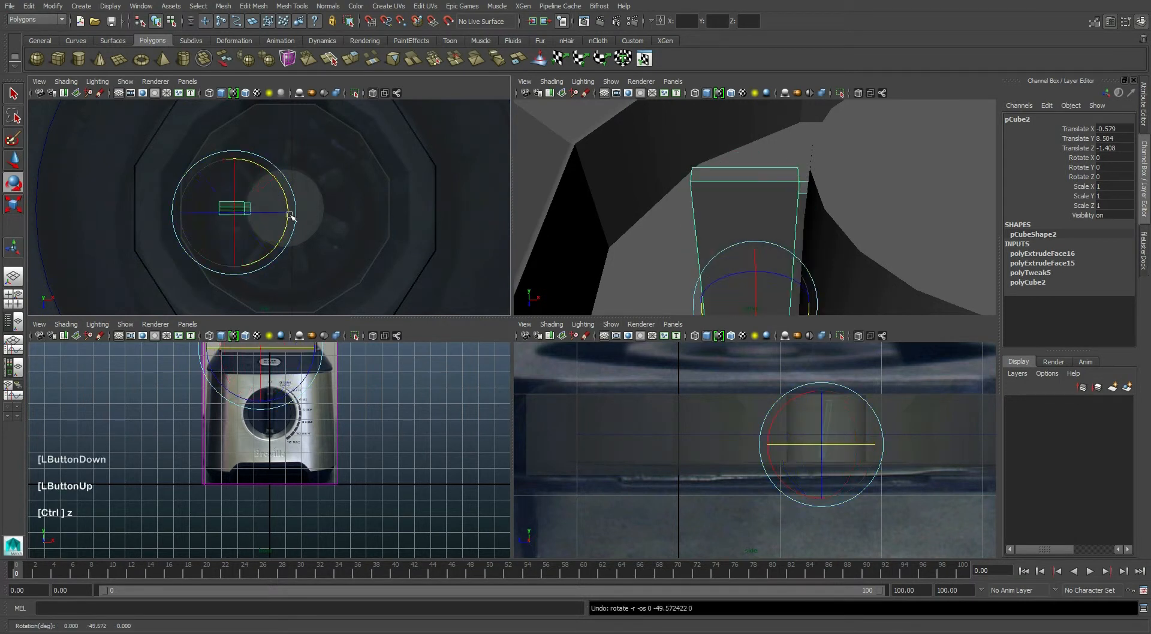
Check the Rotate tool's mode and pivot settings, and close them without changes.
{"action": "double_click", "coordinate": [15, 184]}
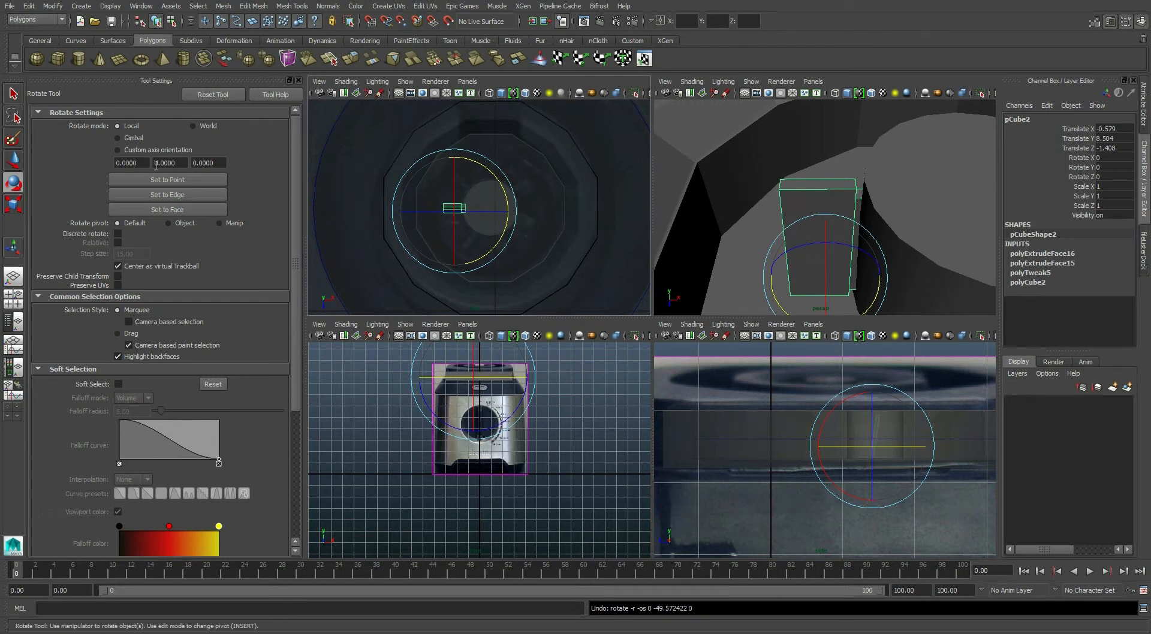
{"action": "left_click", "coordinate": [493, 214]}
{"action": "left_click", "coordinate": [480, 191]}
{"action": "left_click", "coordinate": [478, 201]}
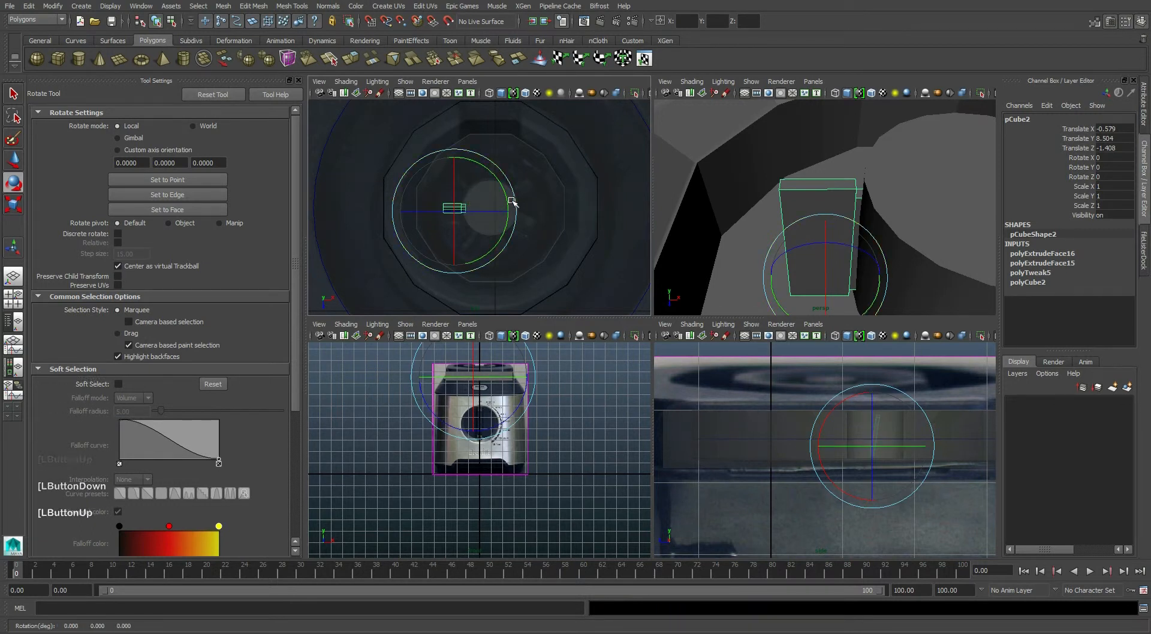
{"action": "middle_click_drag", "start_coordinate": [529, 205], "coordinate": [499, 226], "text": "alt"}
{"action": "scroll", "coordinate": [483, 220], "scroll_direction": "up", "scroll_amount": 3}
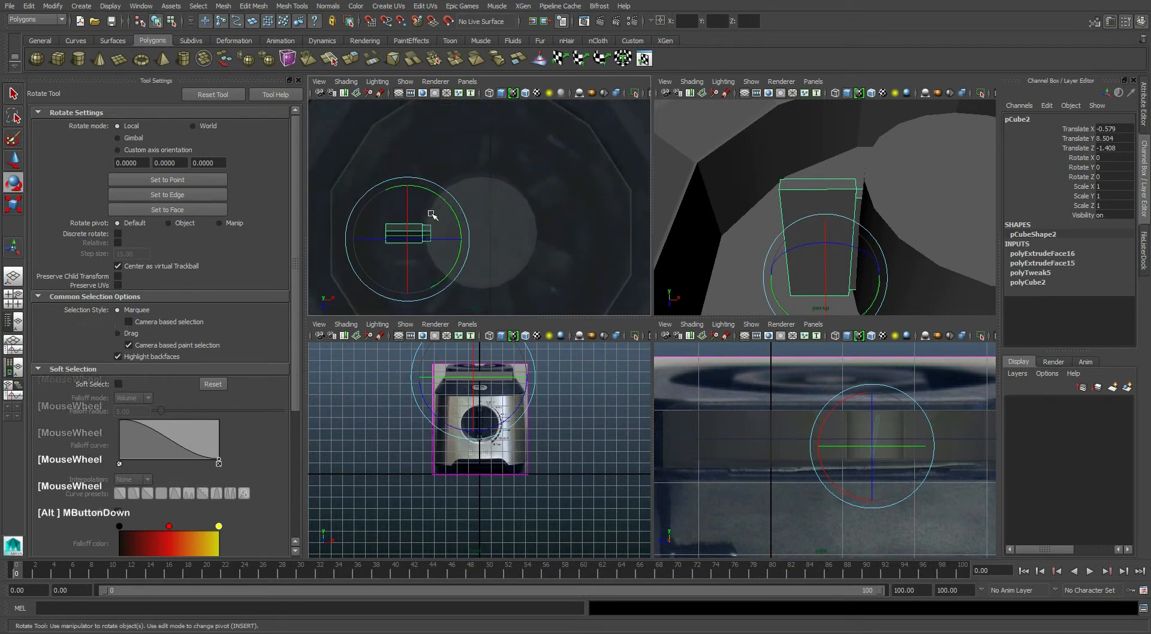
{"action": "left_click", "coordinate": [298, 80]}
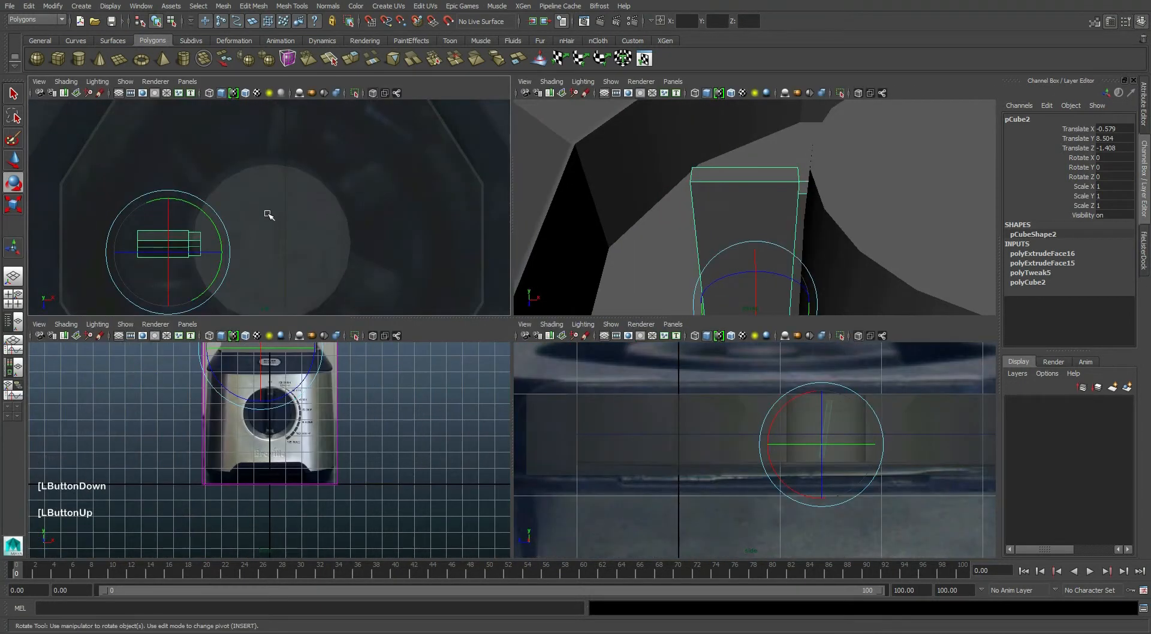
Enter pivot editing for the fin and snap its pivot to the hub's center using point snapping.
{"action": "middle_click_drag", "start_coordinate": [270, 214], "coordinate": [310, 213], "text": "alt"}
{"action": "scroll", "coordinate": [310, 190], "scroll_direction": "up", "scroll_amount": 1}
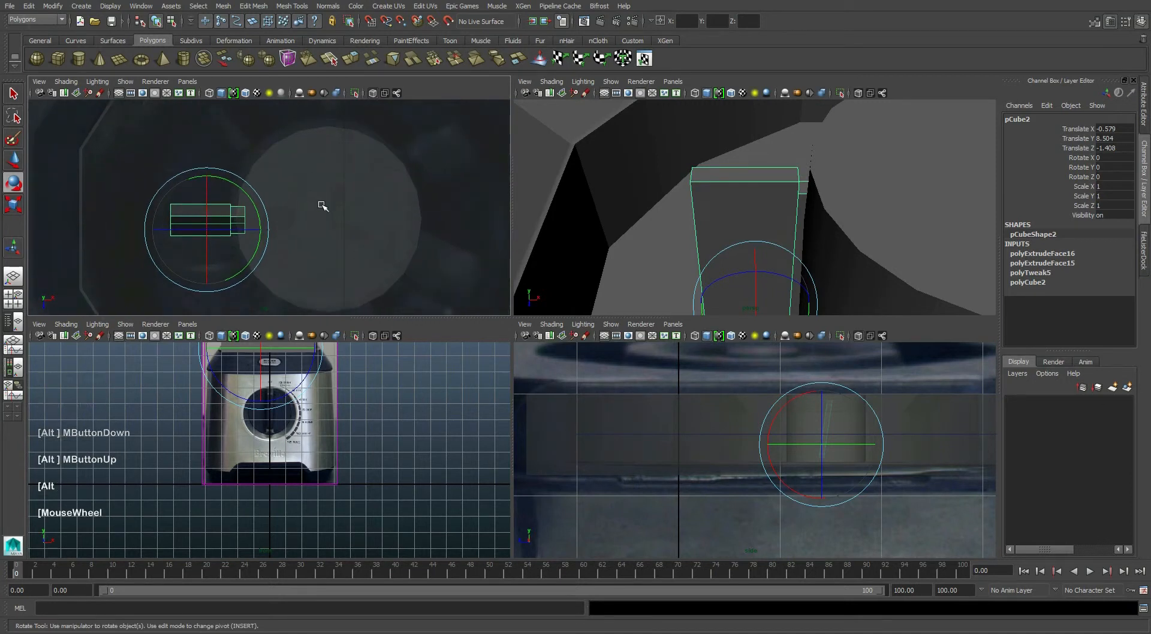
{"action": "key", "text": "Insert"}
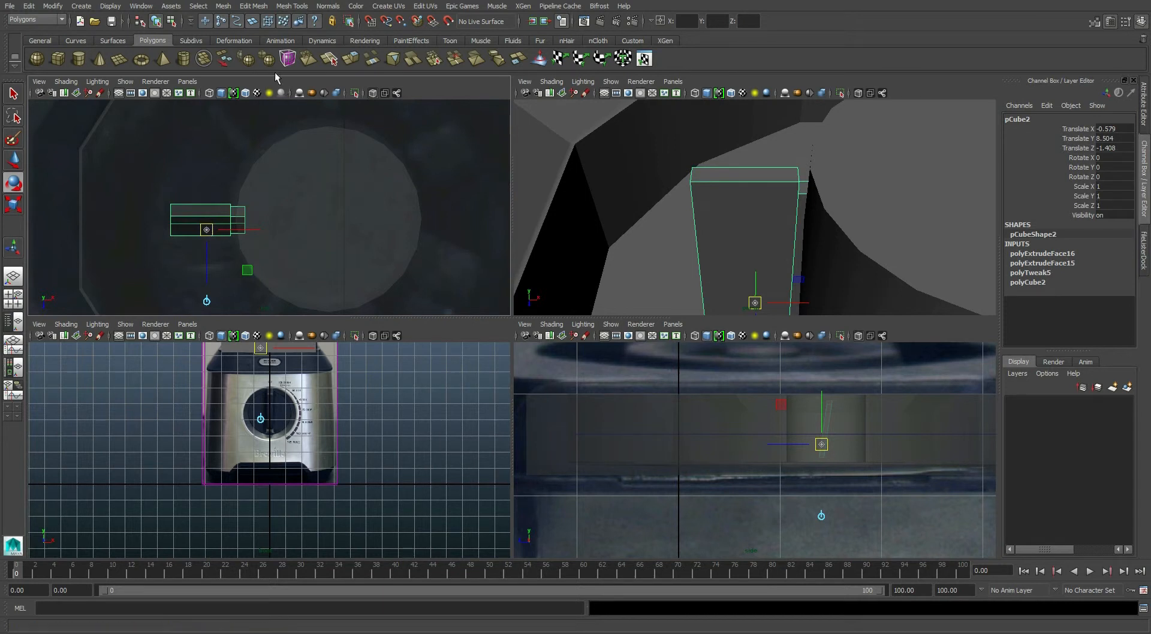
{"action": "left_click", "coordinate": [405, 24]}
{"action": "left_click_drag", "start_coordinate": [206, 230], "coordinate": [320, 218]}
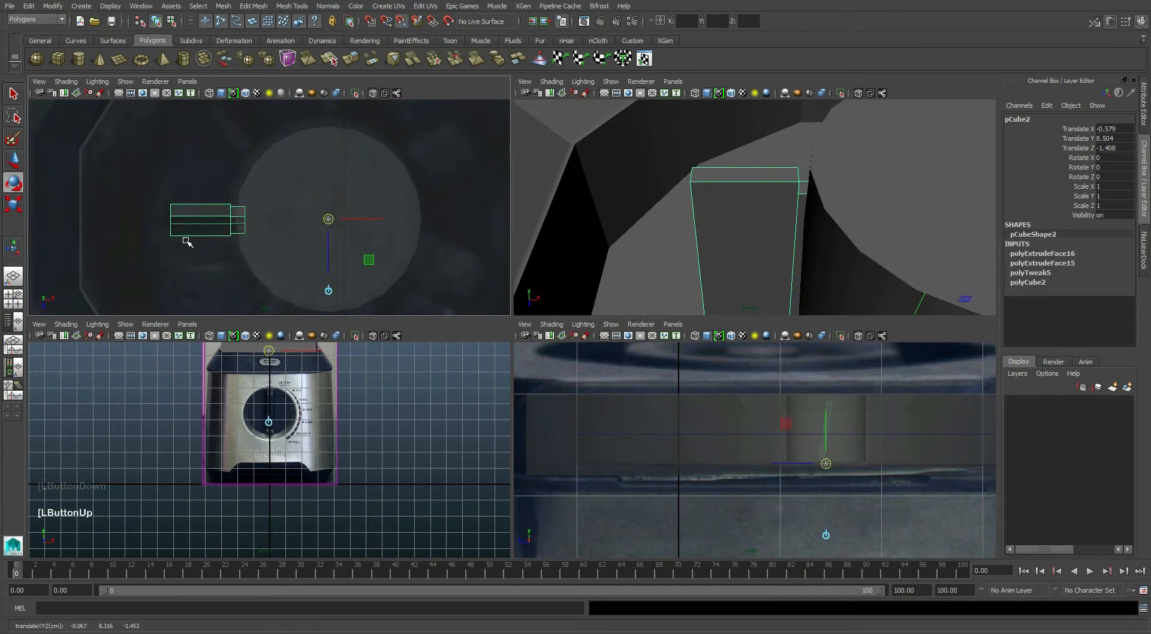
Verify the pivot's snap to the hub's center vertex in wireframe, restore shaded display, and leave pivot editing.
{"action": "key", "text": "ctrl"}
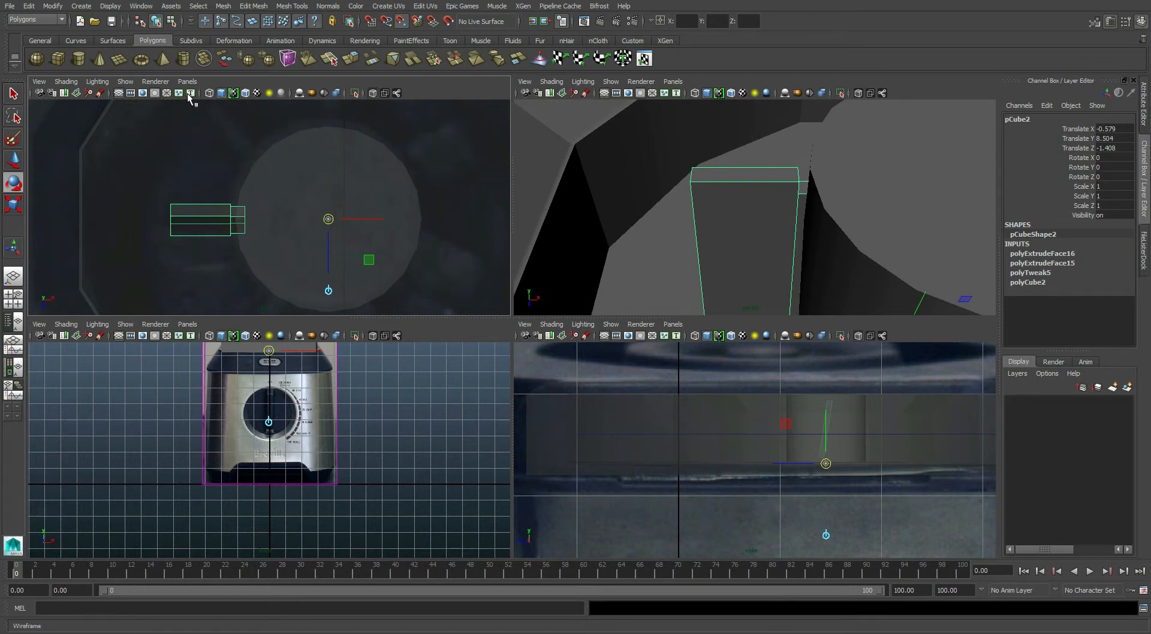
{"action": "left_click", "coordinate": [67, 82]}
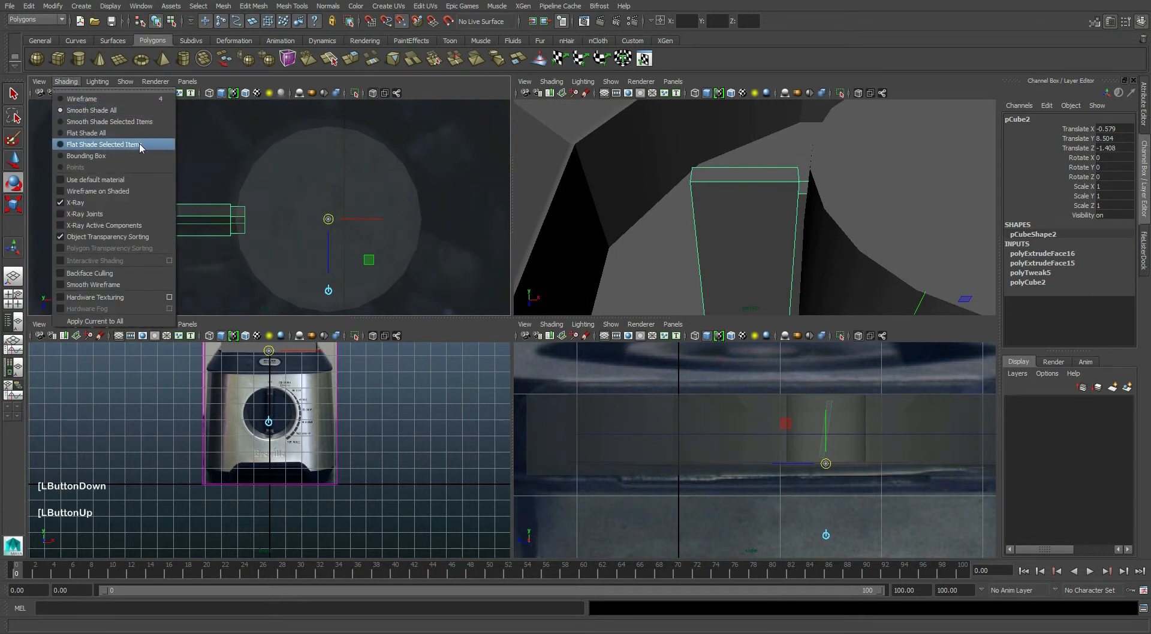
{"action": "left_click", "coordinate": [140, 99]}
{"action": "left_click", "coordinate": [314, 228]}
{"action": "mouse_move", "coordinate": [314, 227]}
{"action": "left_mouse_down"}
{"action": "mouse_move", "coordinate": [290, 233]}
{"action": "mouse_move", "coordinate": [328, 222]}
{"action": "left_mouse_up"}
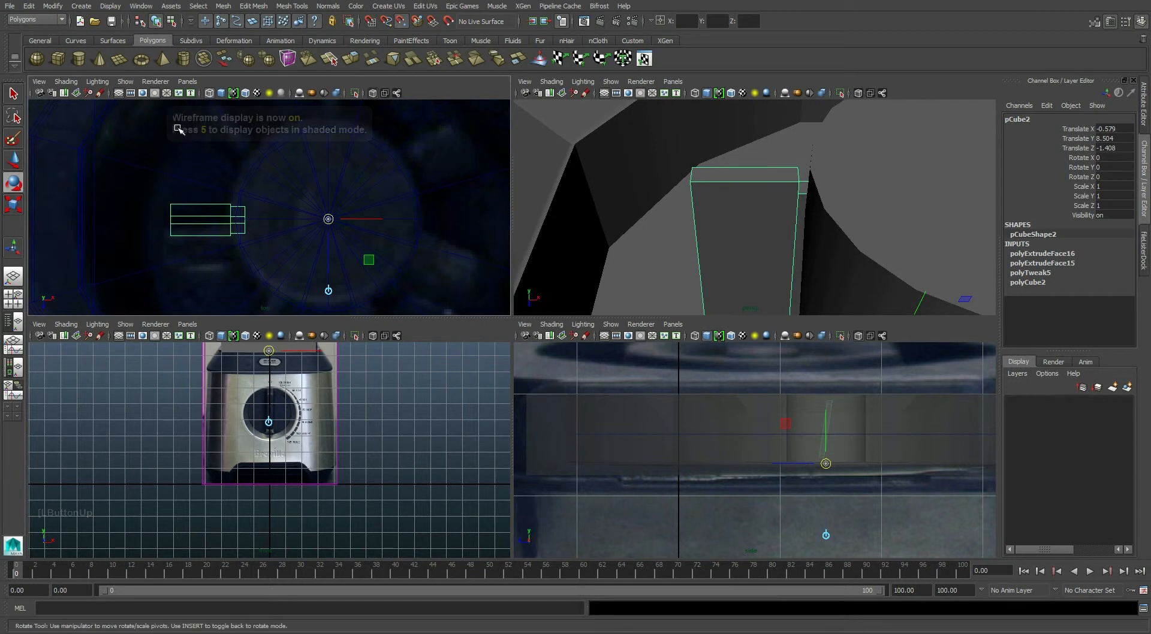
{"action": "key", "text": "5"}
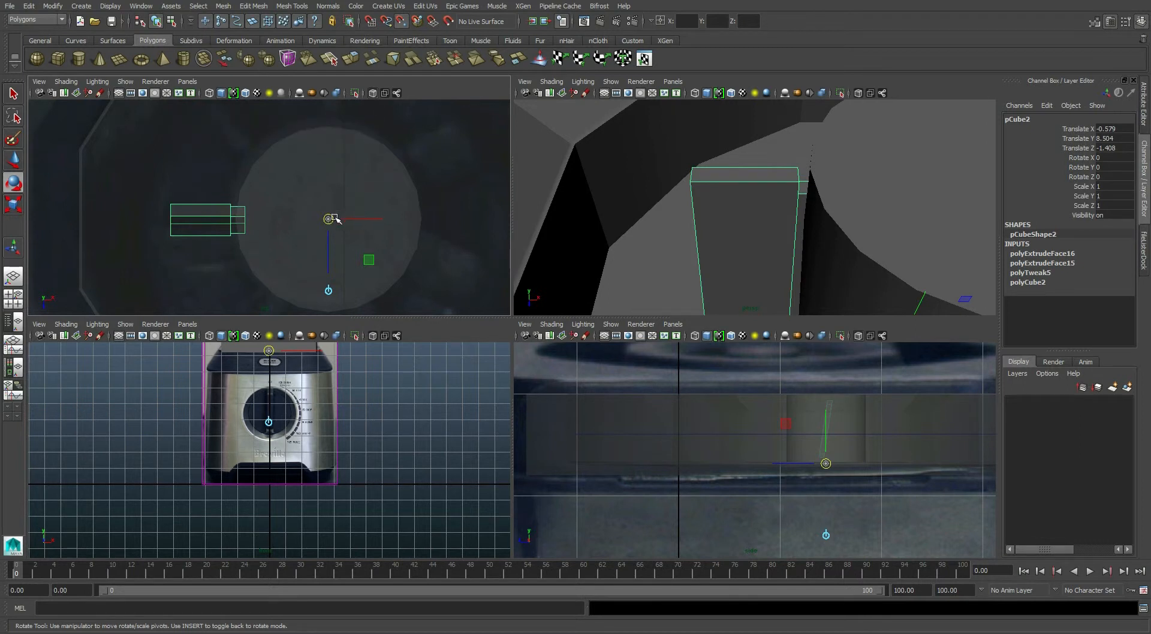
{"action": "key", "text": "Insert"}
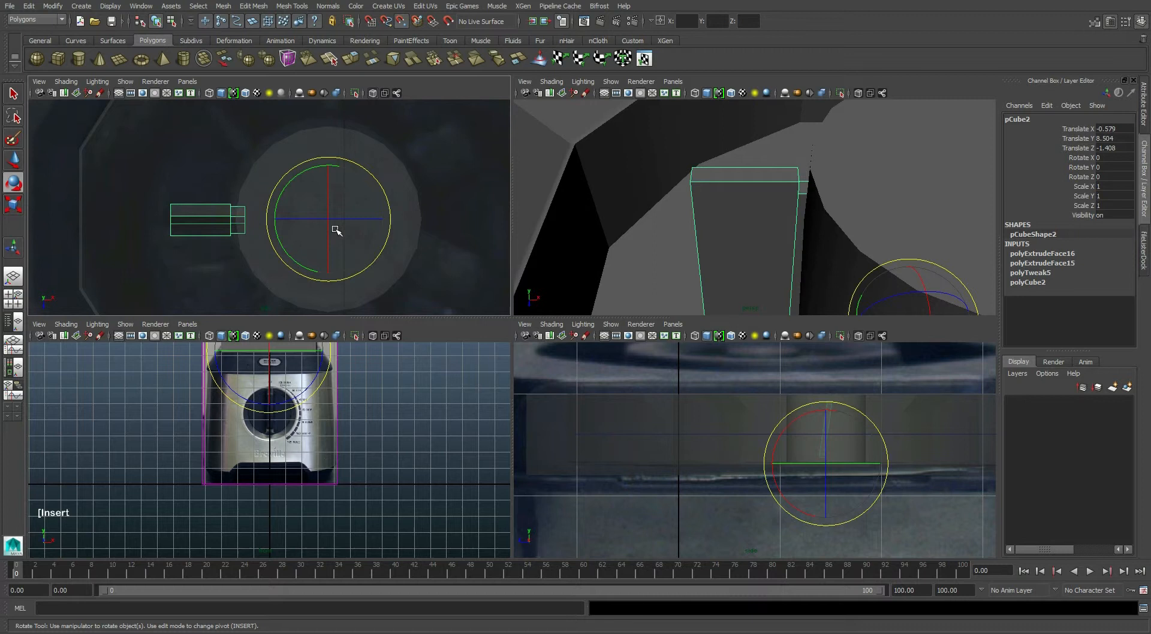
Test rotating the fin around the hub by roughly -44 degrees in Y, and undo the rotation.
{"action": "middle_click_drag", "start_coordinate": [388, 201], "coordinate": [360, 210], "text": "alt"}
{"action": "scroll", "coordinate": [360, 215], "scroll_direction": "down", "scroll_amount": 5}
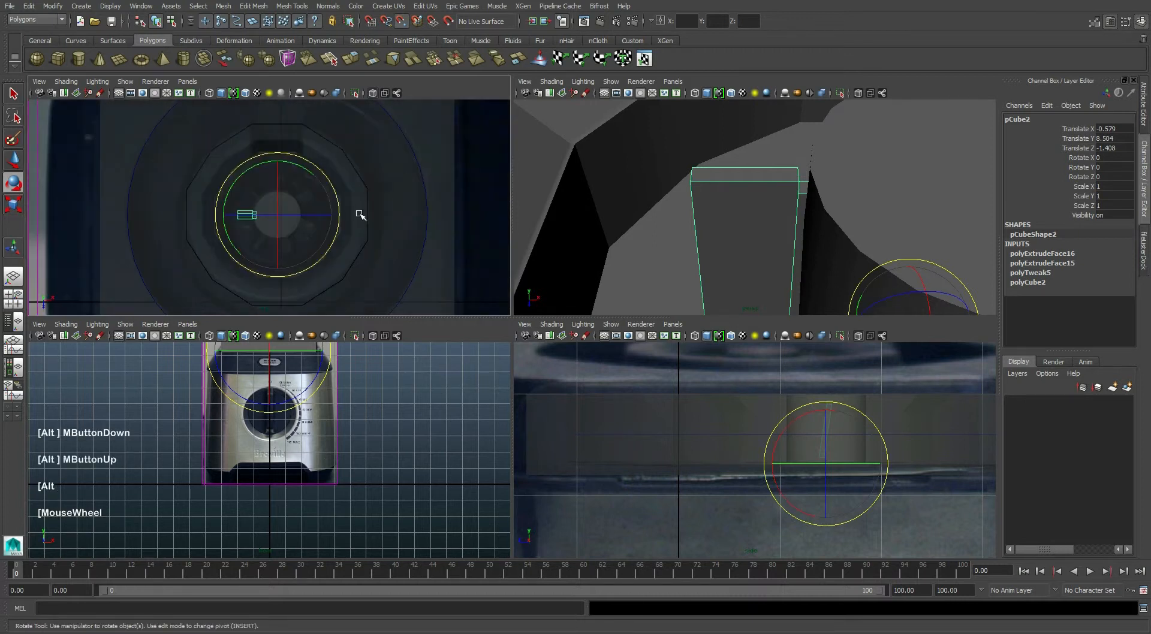
{"action": "scroll", "coordinate": [287, 210], "scroll_direction": "up", "scroll_amount": 3}
{"action": "left_click_drag", "start_coordinate": [299, 169], "coordinate": [325, 177]}
{"action": "key", "text": "ctrl+z"}
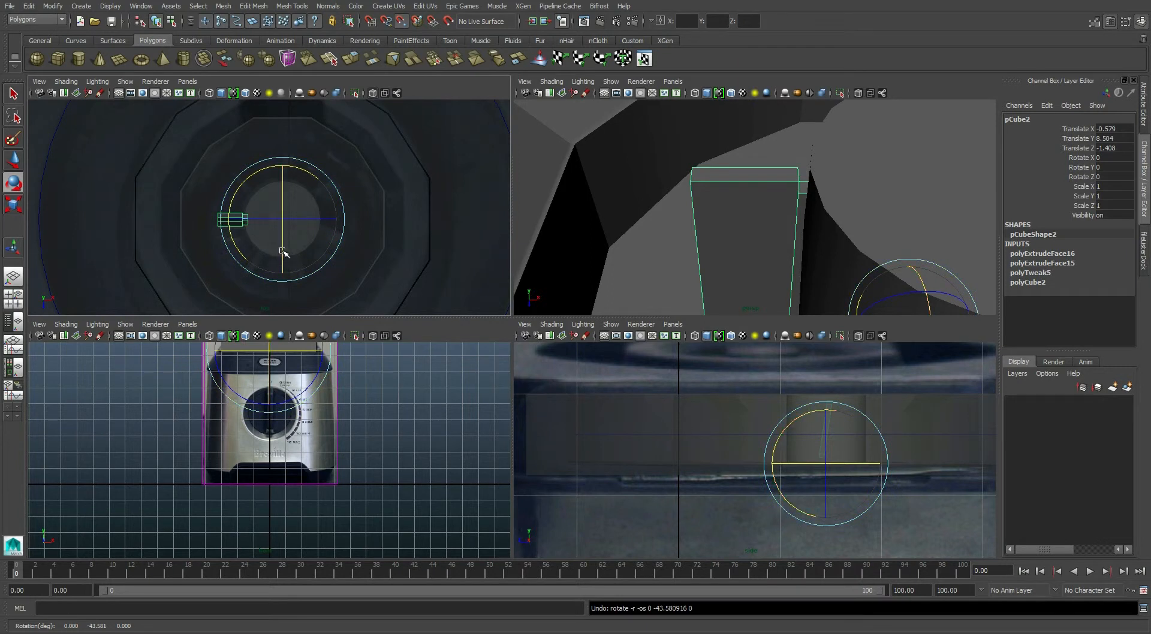
Open the Windows Calculator, divide 360 by 7 to get the fin spacing angle, and return to the model.
{"action": "key", "text": "super+r"}
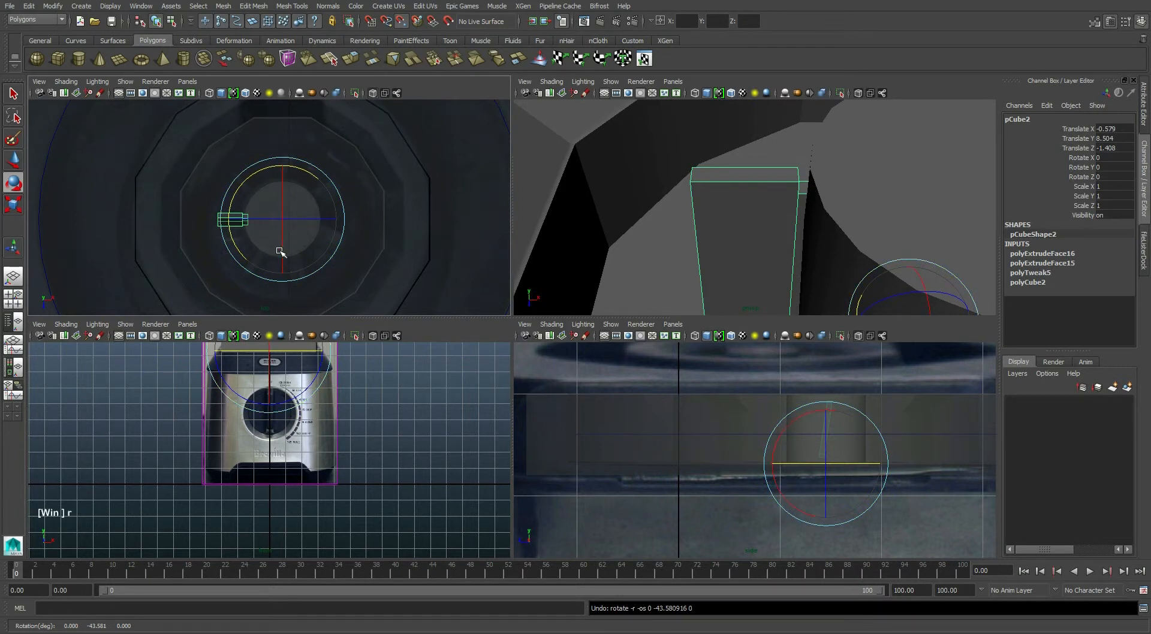
{"action": "left_click", "coordinate": [551, 294]}
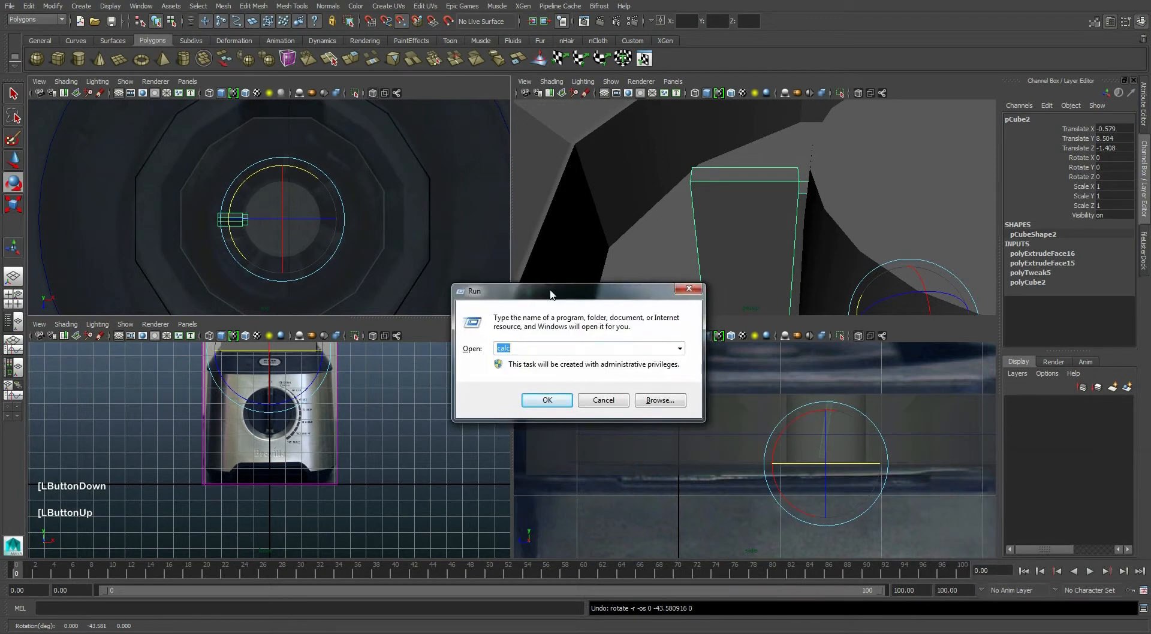
{"action": "key", "text": "Return"}
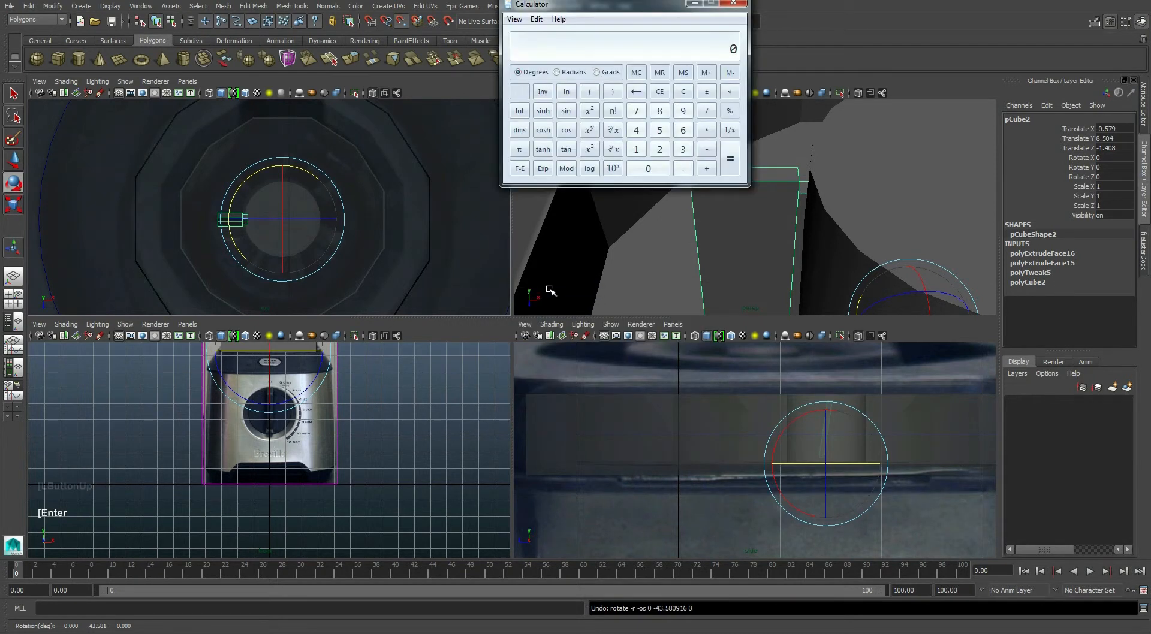
{"action": "type", "text": "360"}
{"action": "type", "text": "7"}
{"action": "key", "text": "Return"}
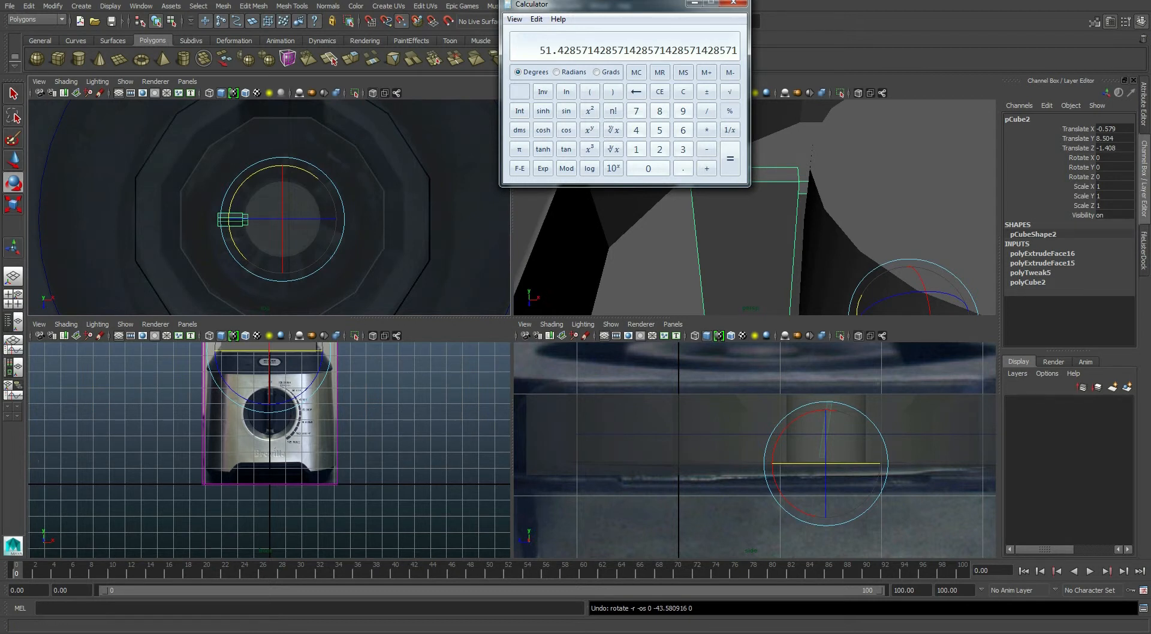
{"action": "left_click", "coordinate": [306, 191]}
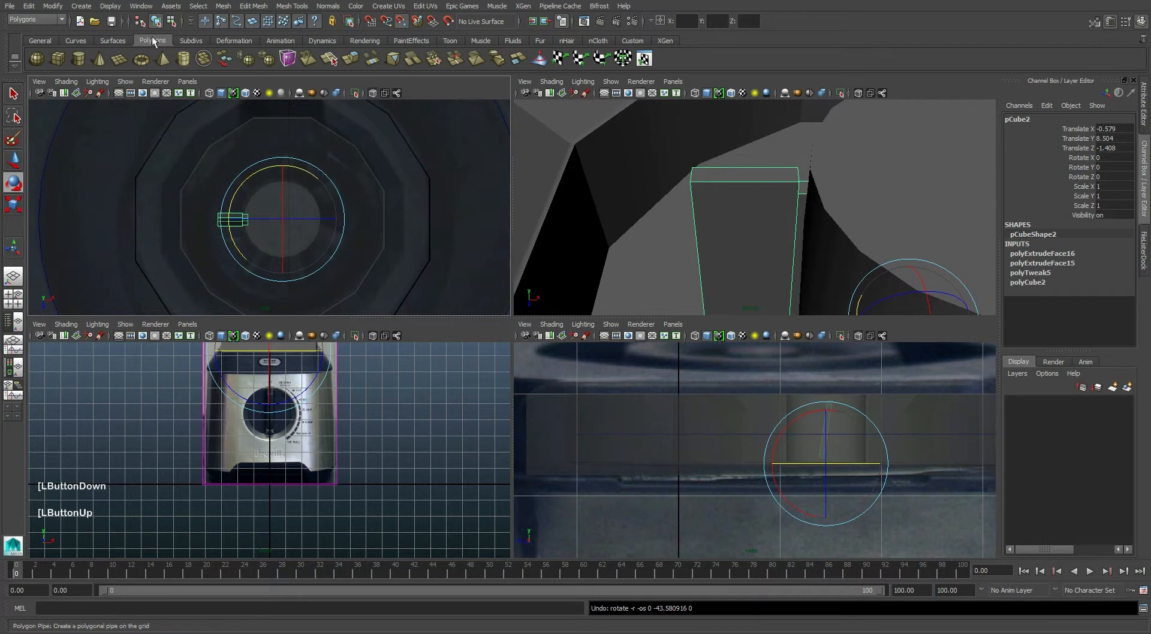
Duplicate the fin with Duplicate with Transform and rotate the copy around the hub by about -51.48 degrees in Y.
{"action": "left_click", "coordinate": [29, 6]}
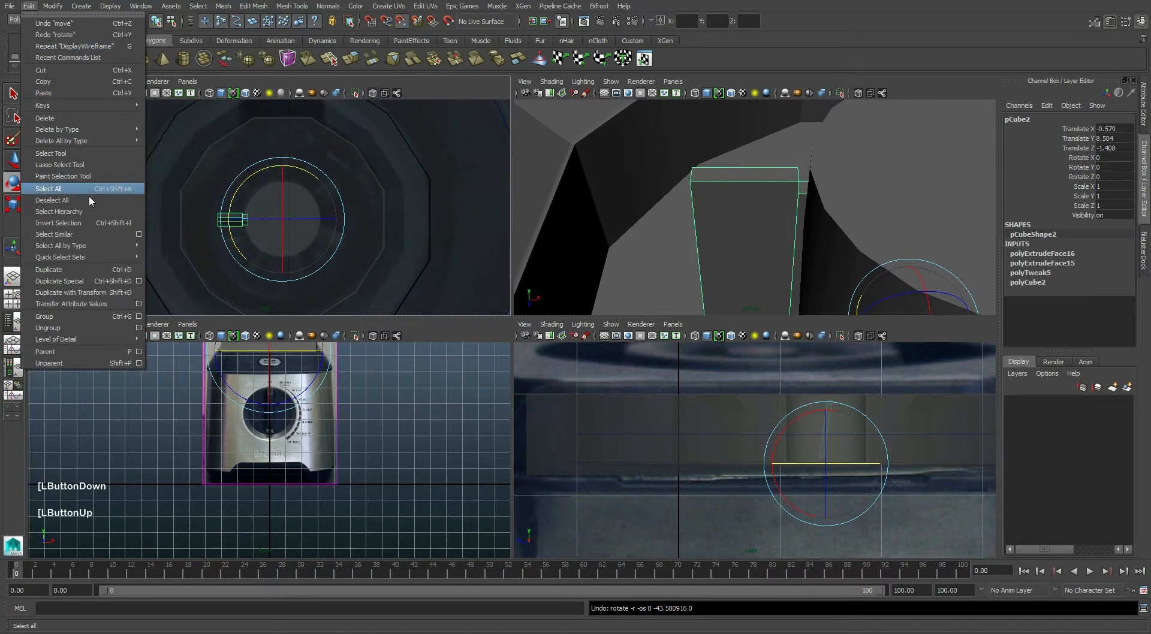
{"action": "left_click", "coordinate": [137, 295]}
{"action": "left_click_drag", "start_coordinate": [271, 166], "coordinate": [310, 185]}
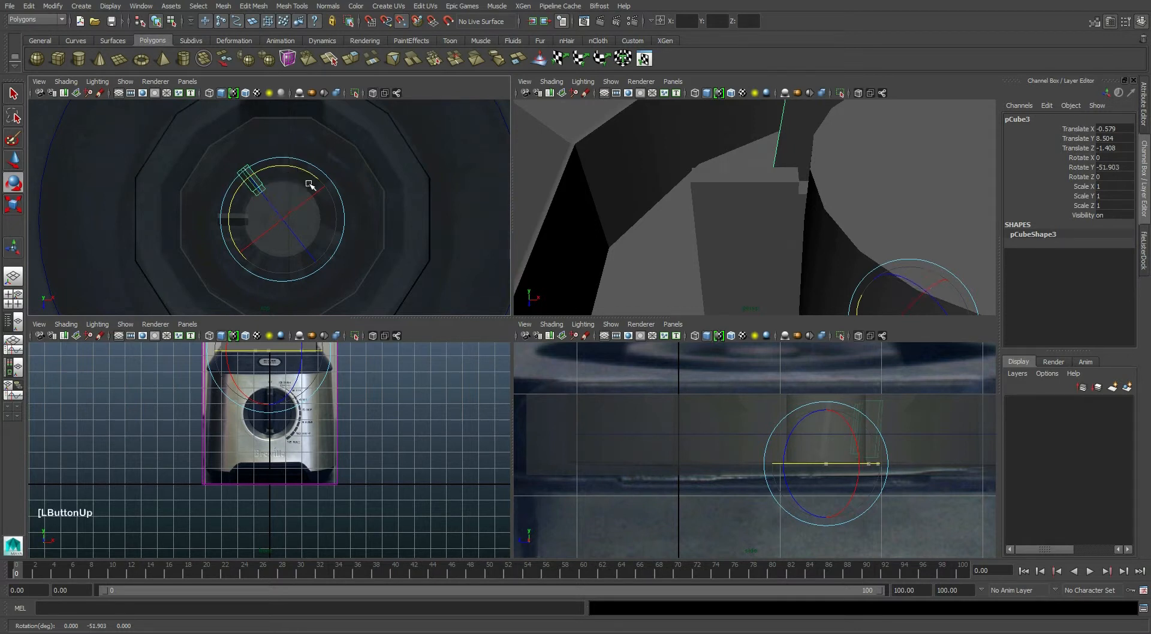
{"action": "key", "text": "alt+Tab"}
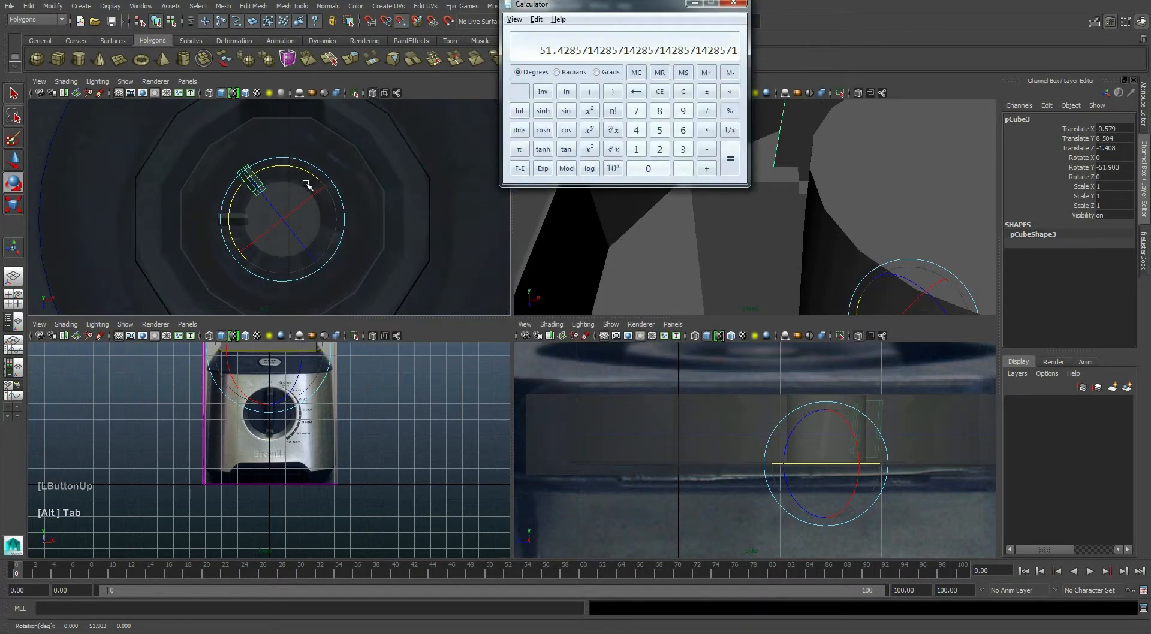
{"action": "key", "text": "alt+Tab"}
{"action": "key", "text": "ctrl+z"}
{"action": "left_click_drag", "start_coordinate": [269, 165], "coordinate": [315, 176]}
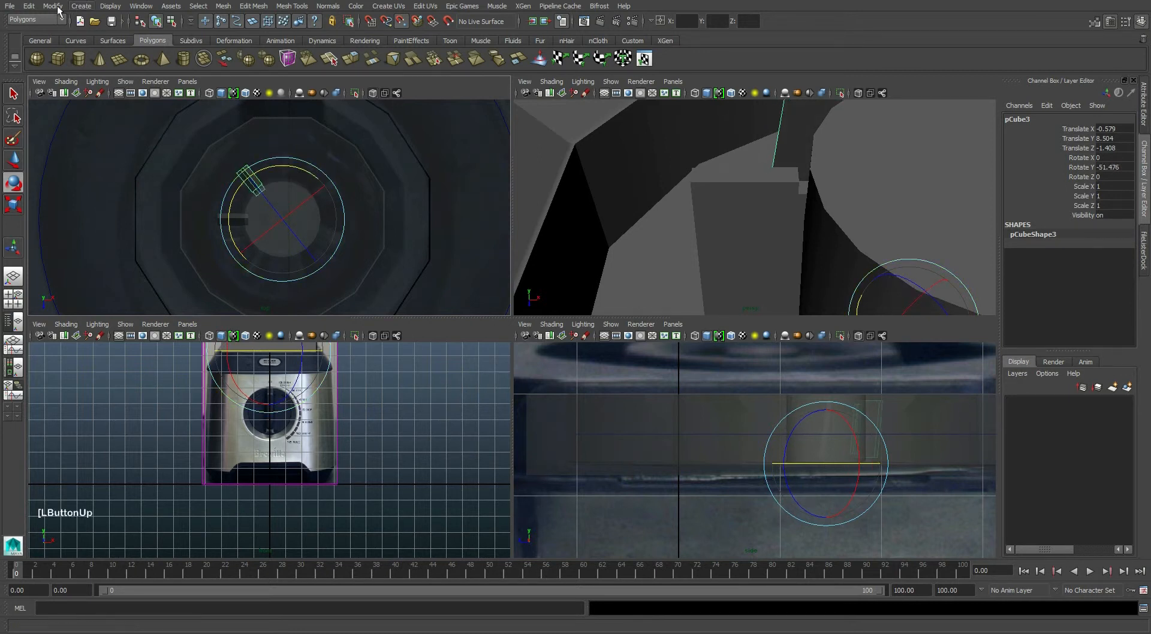
Repeat Duplicate with Transform five times to complete the ring of seven fins, and switch to the Move tool.
{"action": "left_click", "coordinate": [27, 7]}
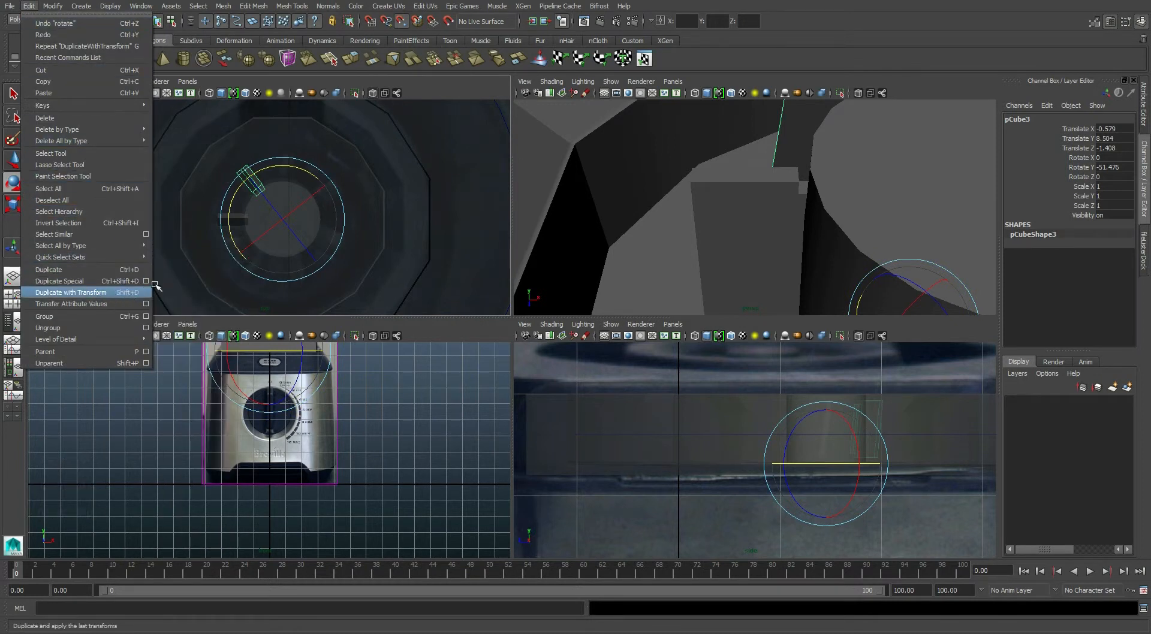
{"action": "left_click", "coordinate": [640, 5]}
{"action": "key", "text": "shift+d"}
{"action": "key", "text": "shift+d"}
{"action": "key", "text": "shift+d"}
{"action": "key", "text": "shift+d"}
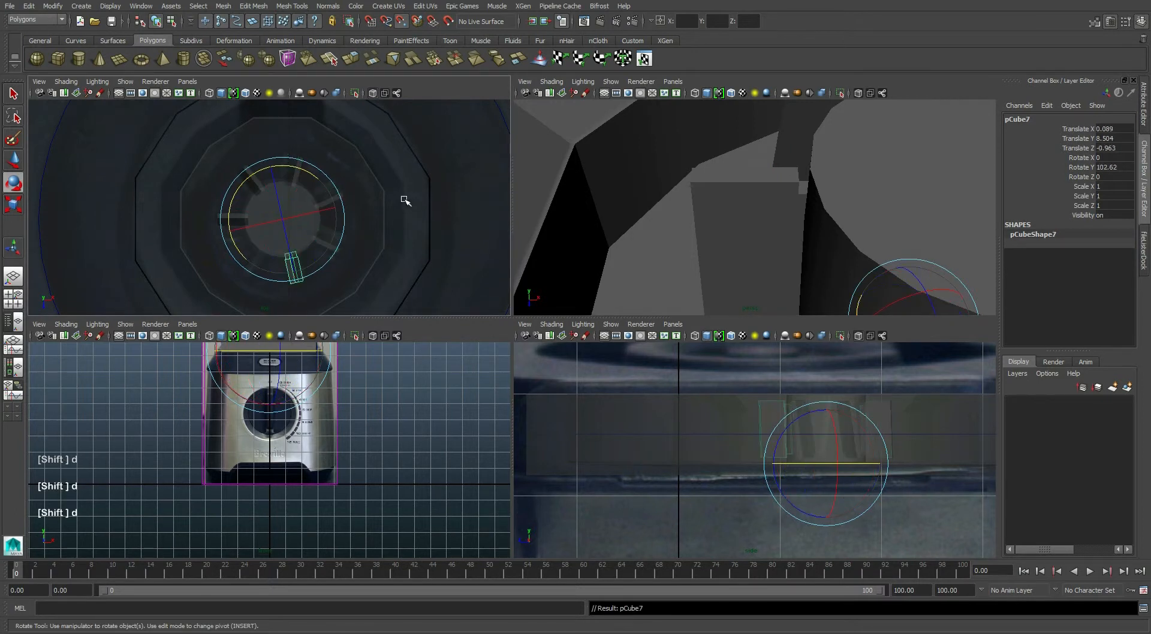
{"action": "key", "text": "shift+d"}
{"action": "key", "text": "w"}
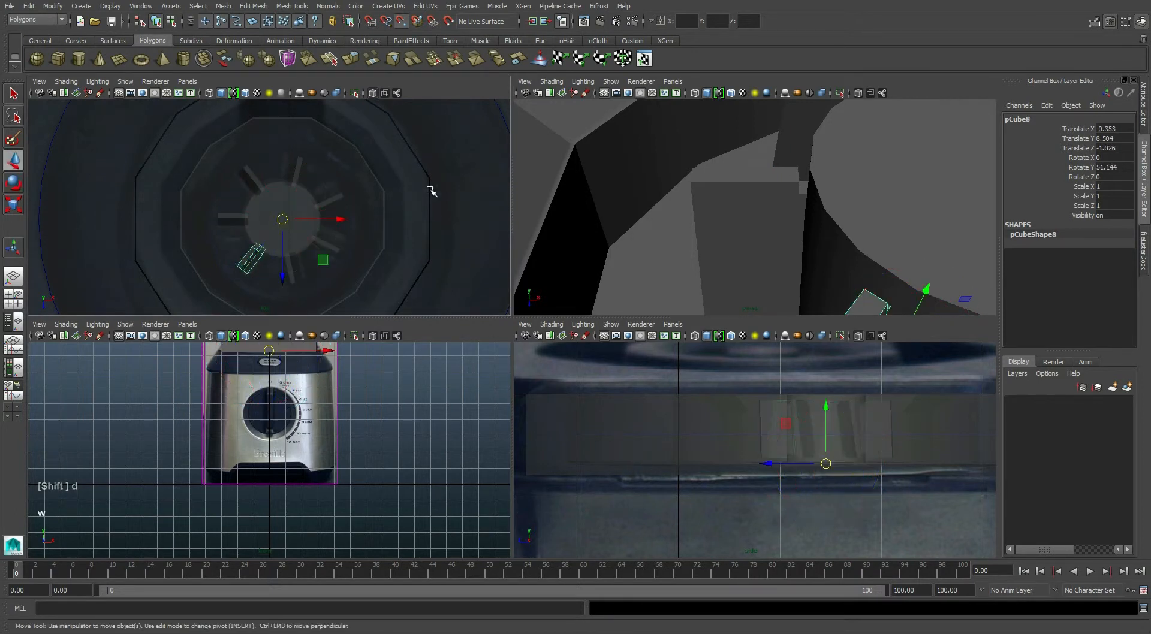
Select the blender base top in the perspective view, turn on its smooth mesh preview, and clear the selection.
{"action": "left_click", "coordinate": [860, 178]}
{"action": "key", "text": "f"}
{"action": "middle_click_drag", "start_coordinate": [798, 222], "coordinate": [774, 212], "text": "alt"}
{"action": "left_click_drag", "start_coordinate": [774, 212], "coordinate": [730, 220], "text": "alt"}
{"action": "scroll", "coordinate": [682, 195], "scroll_direction": "down", "scroll_amount": 6}
{"action": "right_click_drag", "start_coordinate": [776, 199], "coordinate": [771, 247]}
{"action": "middle_click_drag", "start_coordinate": [783, 231], "coordinate": [794, 251], "text": "alt"}
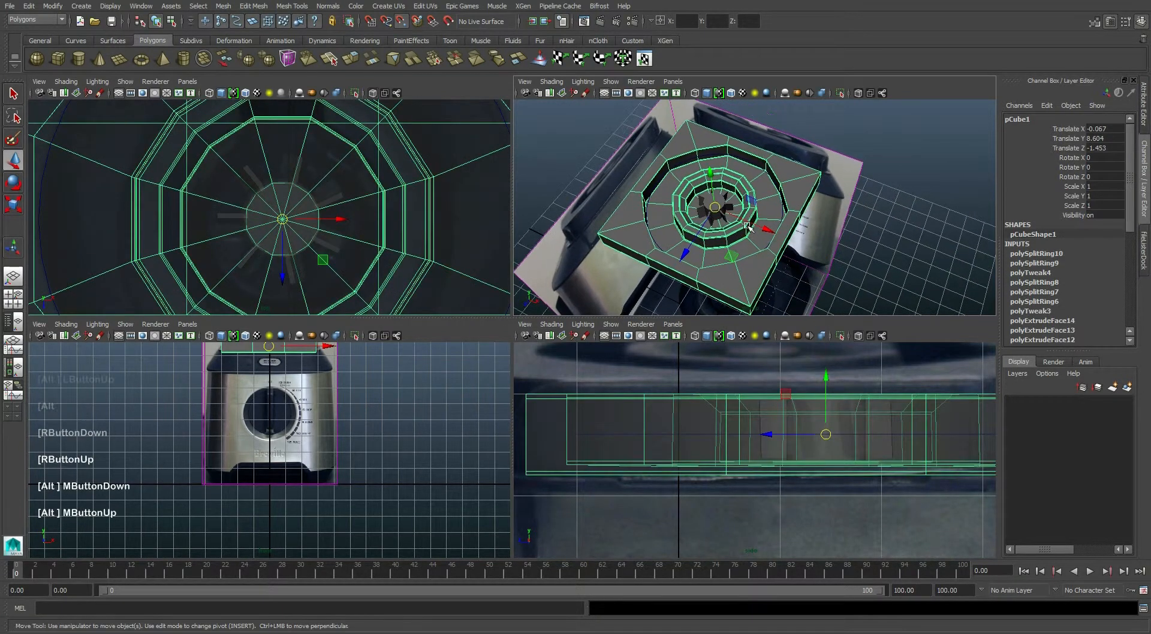
{"action": "key", "text": "3"}
{"action": "left_click", "coordinate": [796, 253]}
Examine the smoothed base and the fins around the hub in the perspective view, selecting one of the fins.
{"action": "left_click_drag", "start_coordinate": [796, 253], "coordinate": [759, 240], "text": "alt"}
{"action": "scroll", "coordinate": [711, 208], "scroll_direction": "up", "scroll_amount": 5}
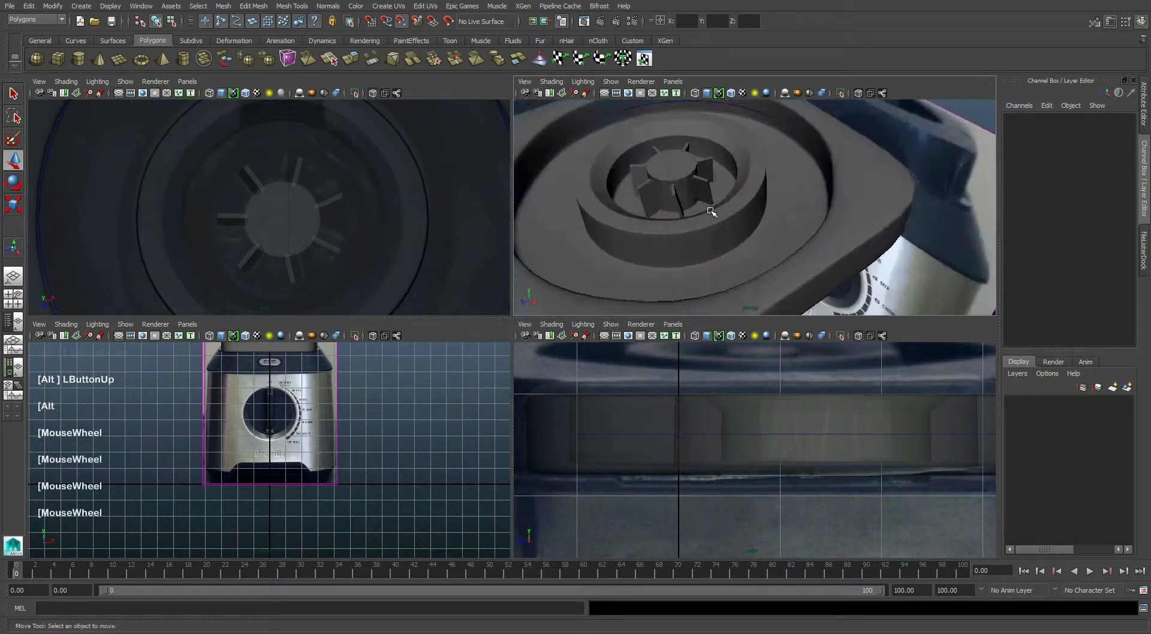
{"action": "left_click", "coordinate": [639, 197]}
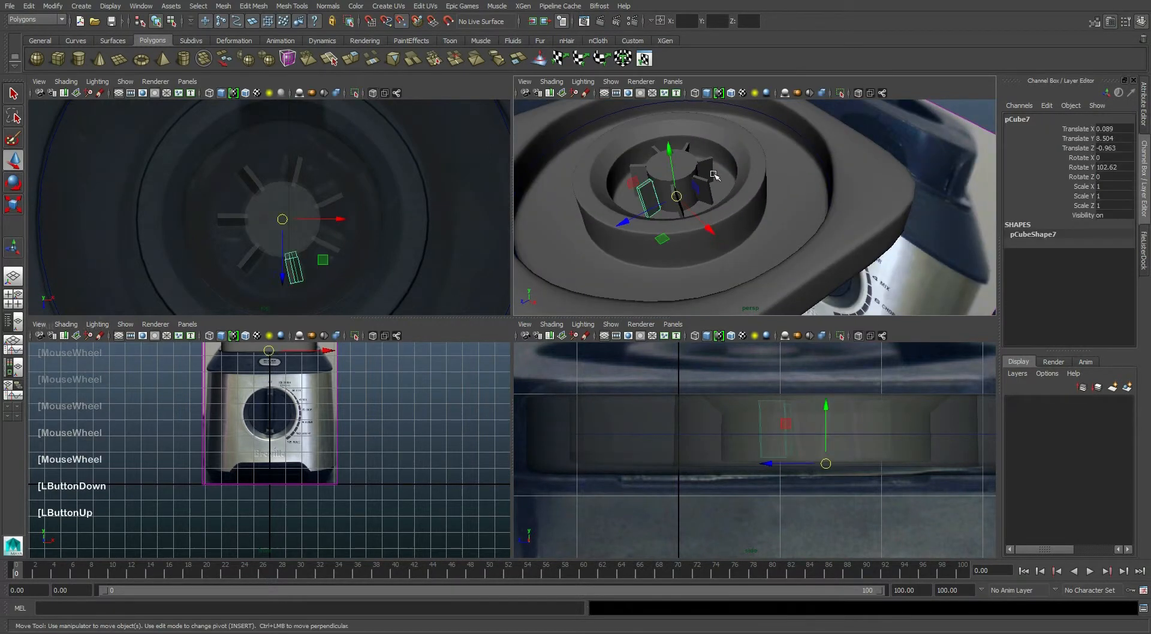
{"action": "middle_click_drag", "start_coordinate": [646, 156], "coordinate": [736, 207], "text": "alt"}
{"action": "scroll", "coordinate": [746, 181], "scroll_direction": "down", "scroll_amount": 1}
{"action": "left_click_drag", "start_coordinate": [737, 208], "coordinate": [733, 203], "text": "alt"}
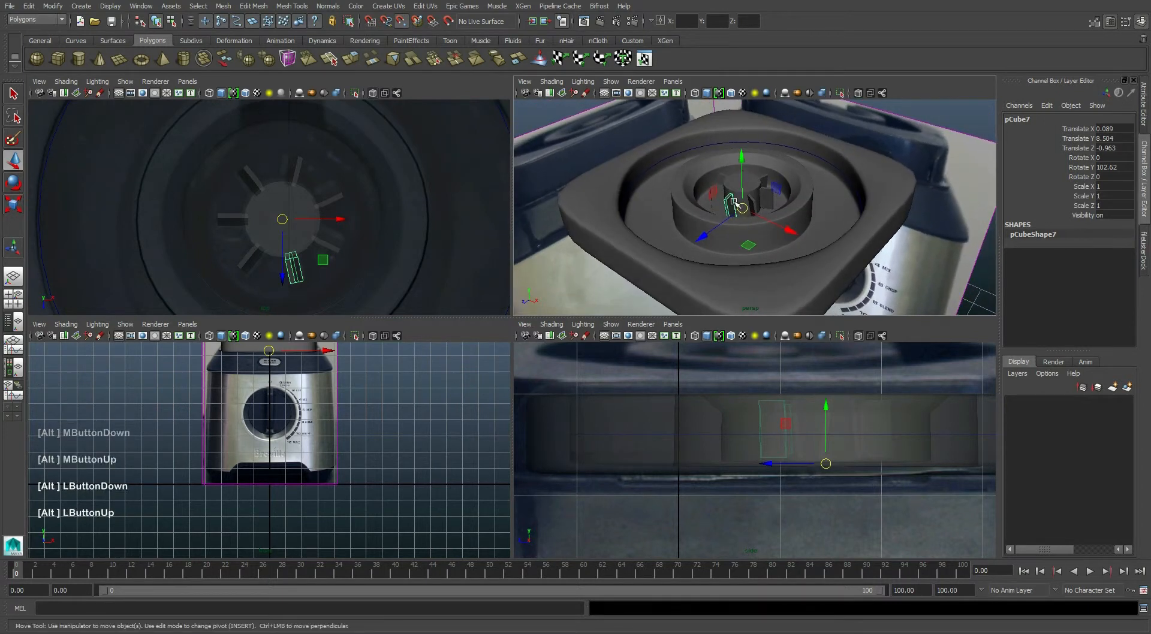
{"action": "scroll", "coordinate": [735, 204], "scroll_direction": "down", "scroll_amount": 3}
{"action": "middle_click_drag", "start_coordinate": [732, 214], "coordinate": [725, 187], "text": "alt"}
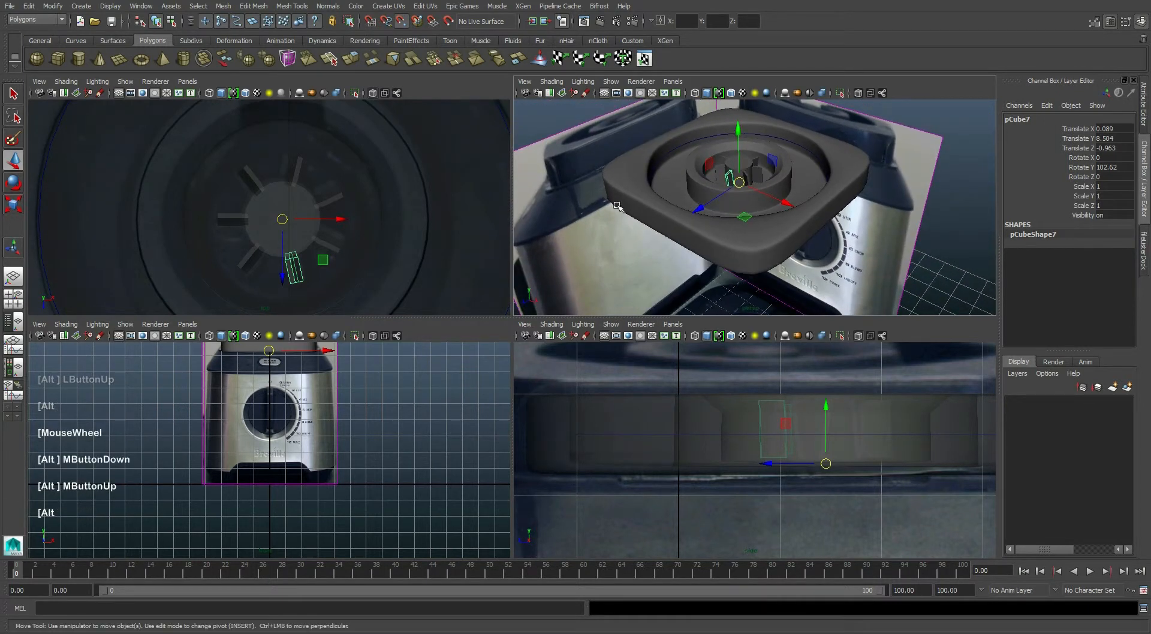